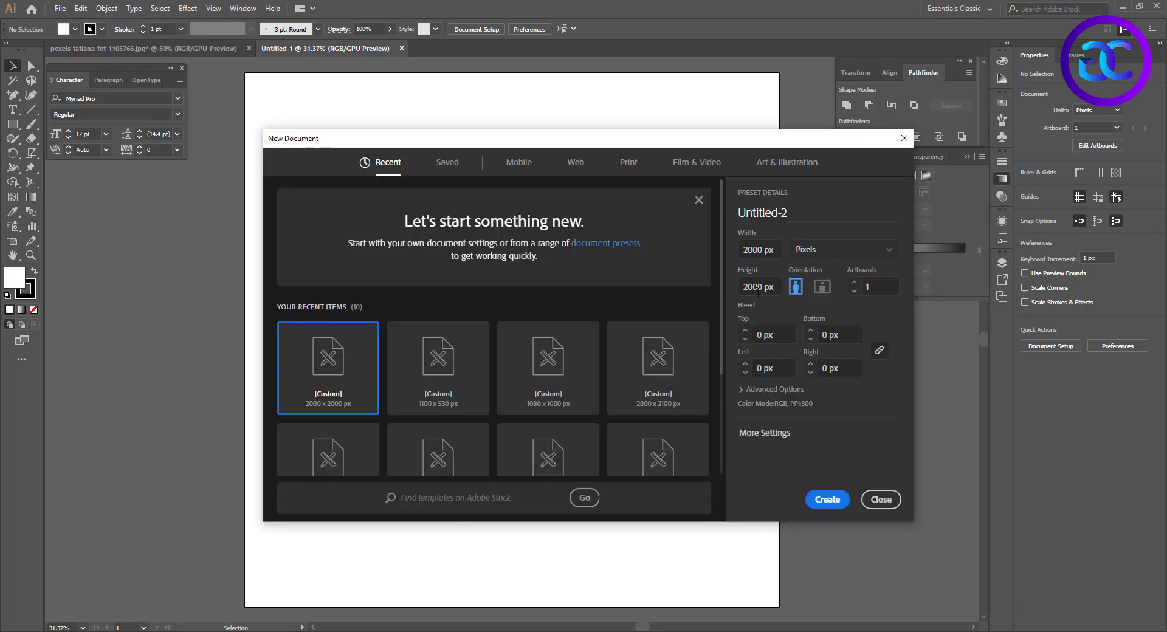
# Create a new document 3.5 in wide and 2 in high with two artboards and a 0.125 in bleed on all sides
pyautogui.click(814, 249)
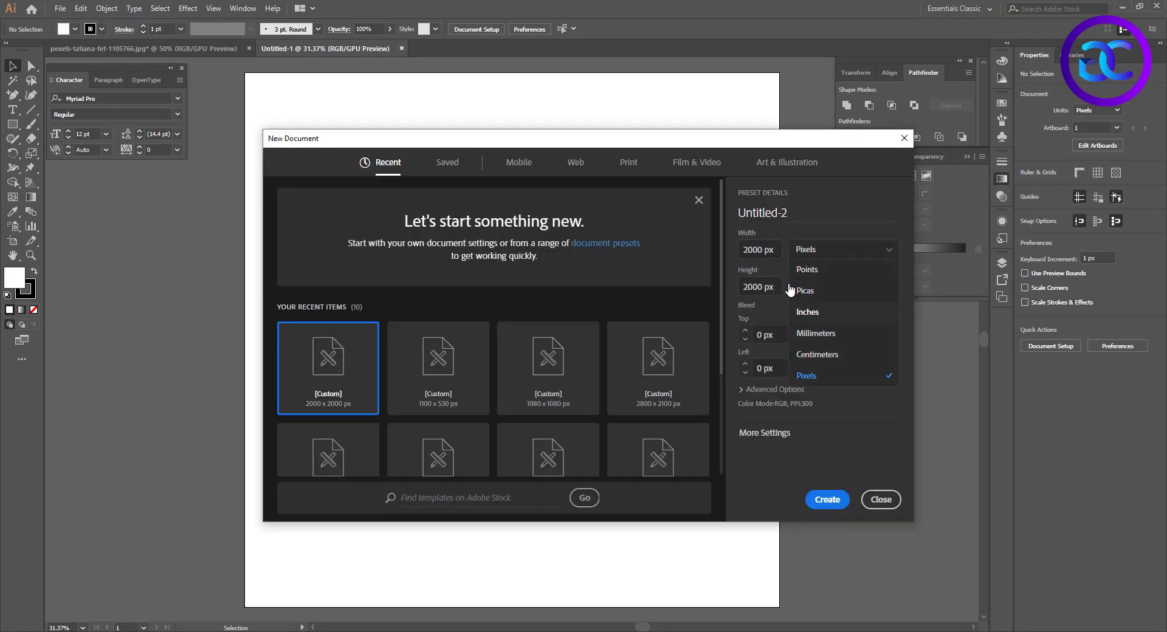
pyautogui.click(807, 312)
pyautogui.write('3.5')
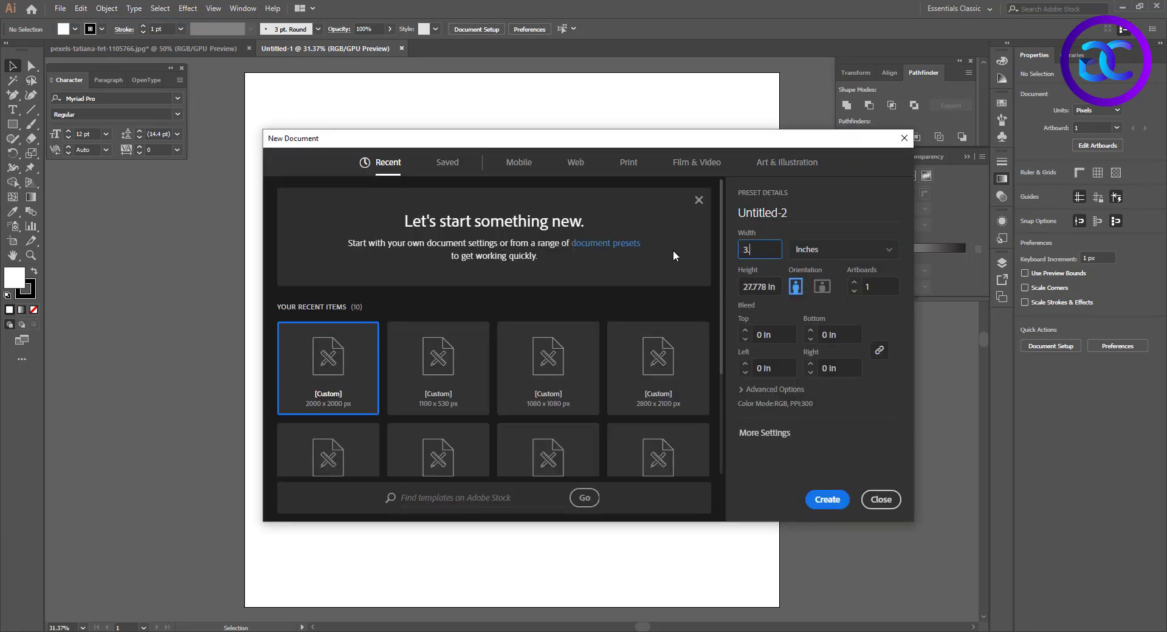
pyautogui.press('Tab')
pyautogui.write('2')
pyautogui.click(782, 338)
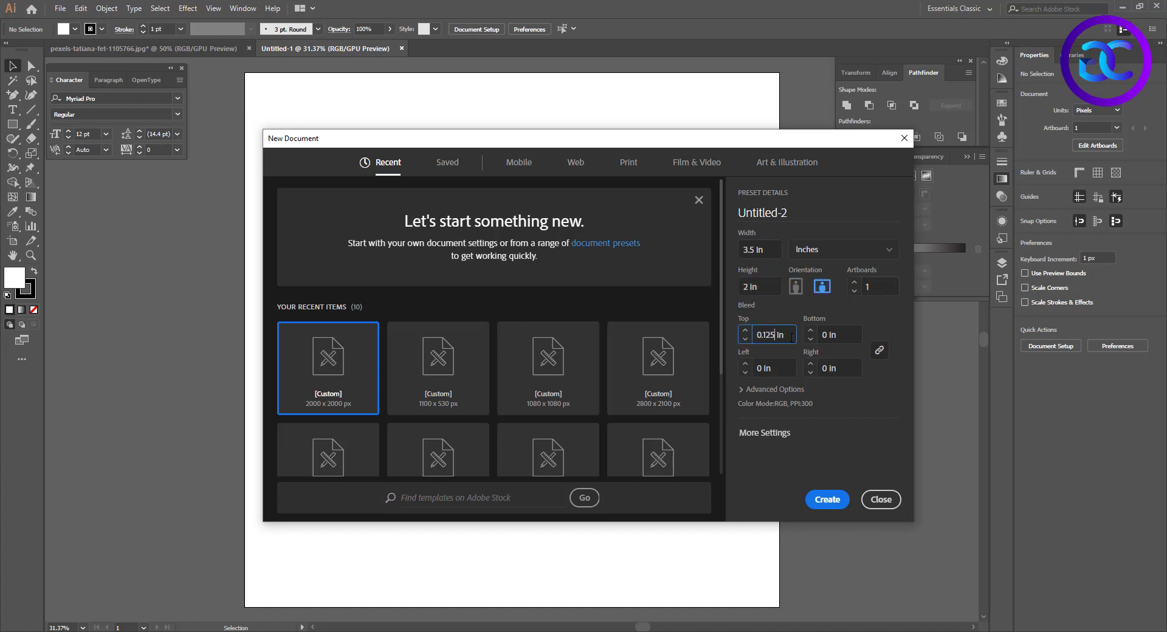
pyautogui.click(816, 499)
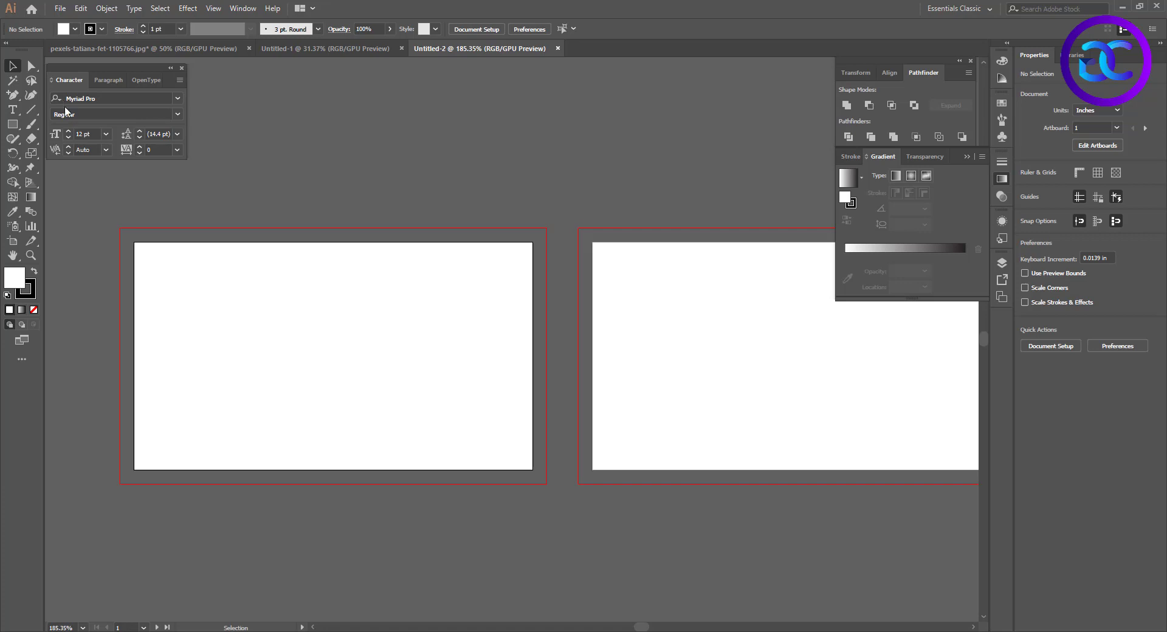
# Draw a rectangle about 3.75 × 0.58 in along the lower bleed edge of the first artboard and remove its stroke
pyautogui.click(12, 124)
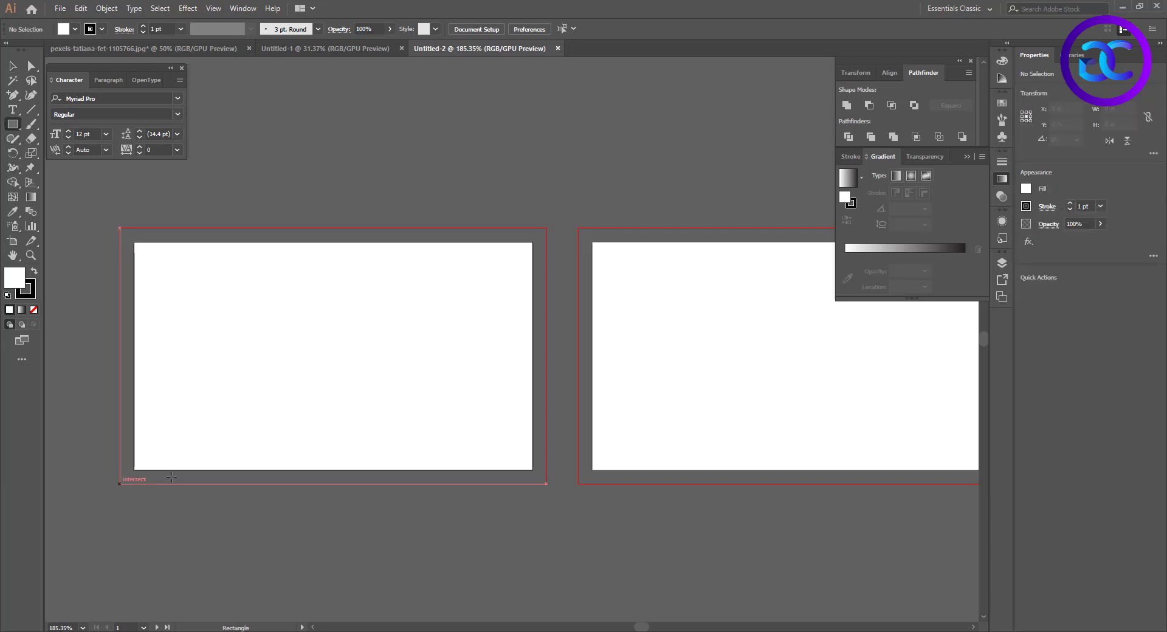
pyautogui.moveTo(120, 484); pyautogui.dragTo(533, 414)
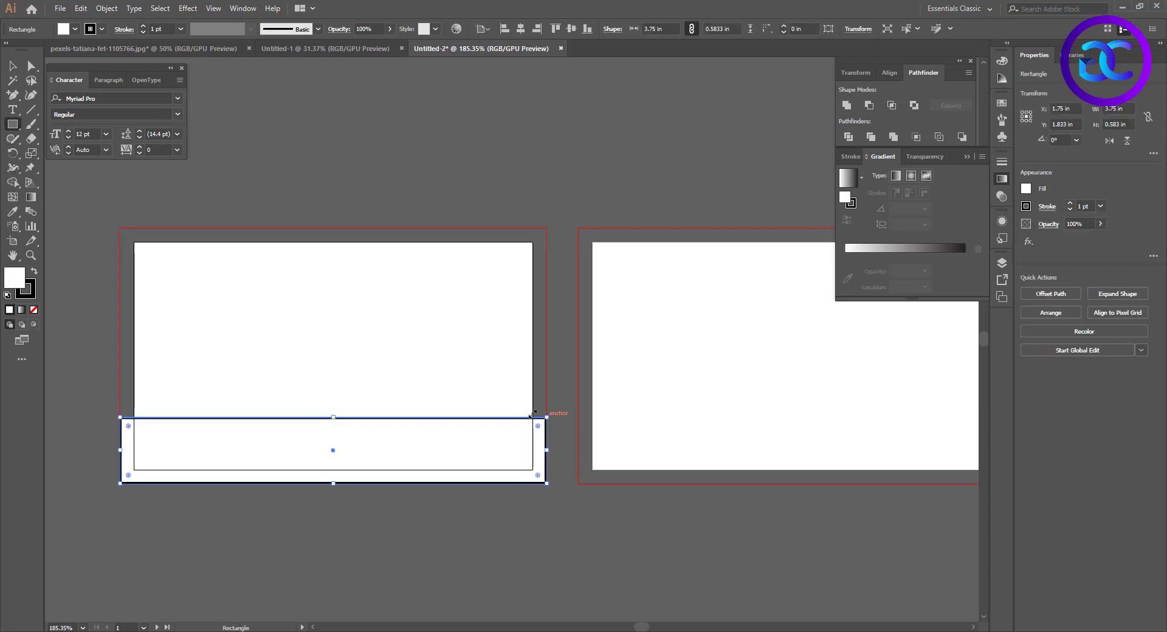
pyautogui.click(102, 29)
pyautogui.click(19, 55)
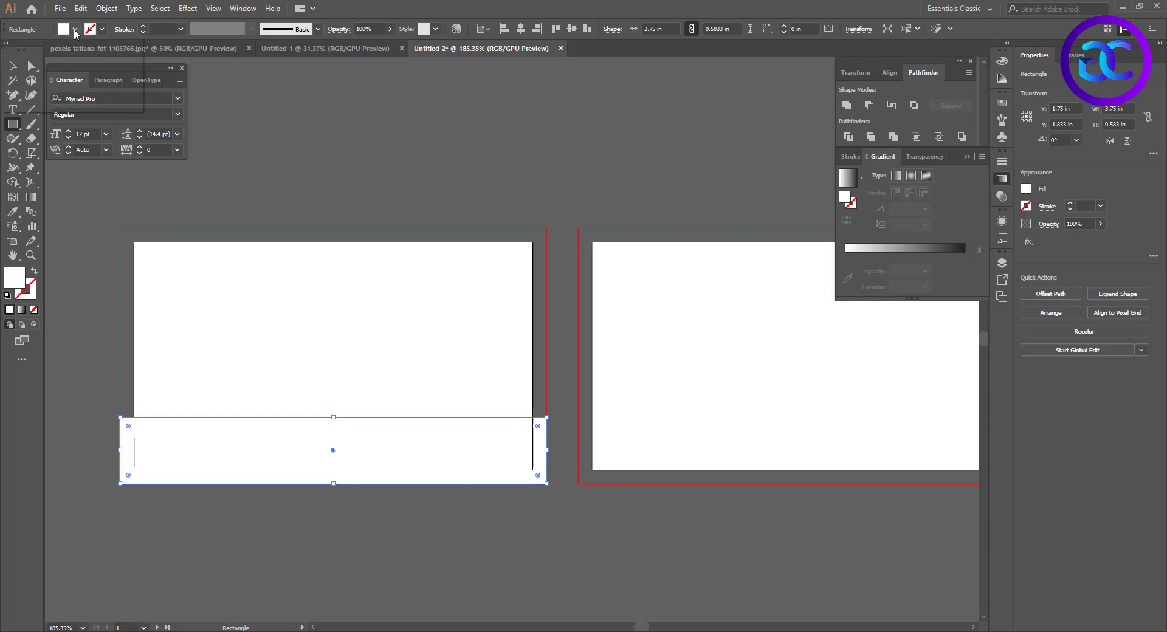
# Fill the lower strip with a dark navy blue, about #1E2444, and deselect it
pyautogui.doubleClick(15, 283)
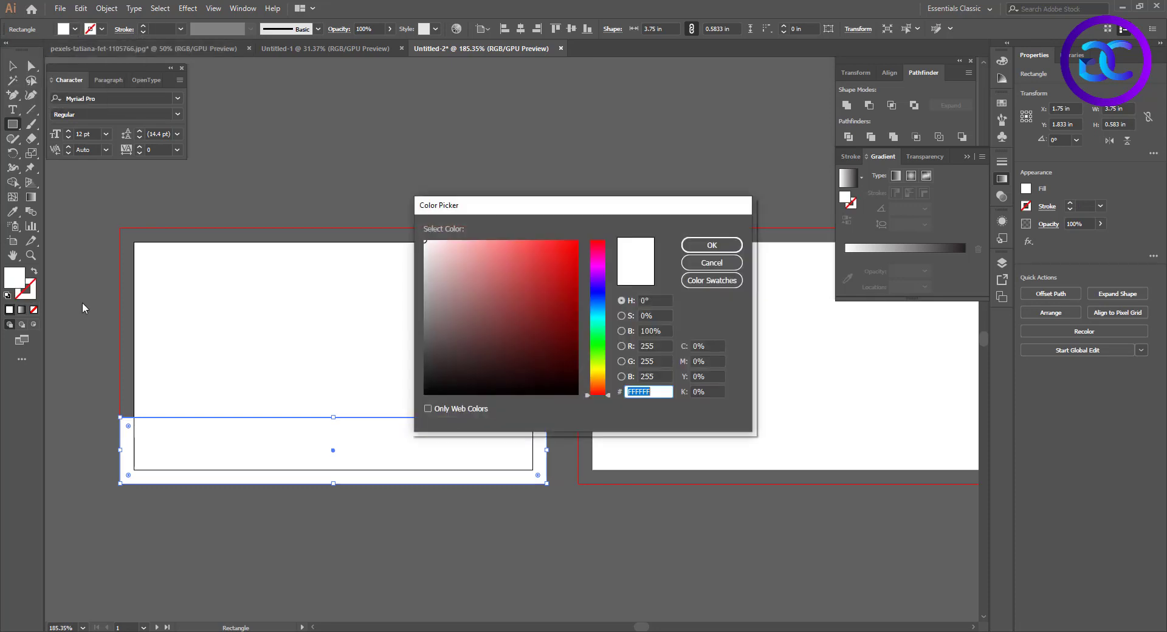
pyautogui.click(599, 296)
pyautogui.moveTo(531, 367); pyautogui.dragTo(517, 360)
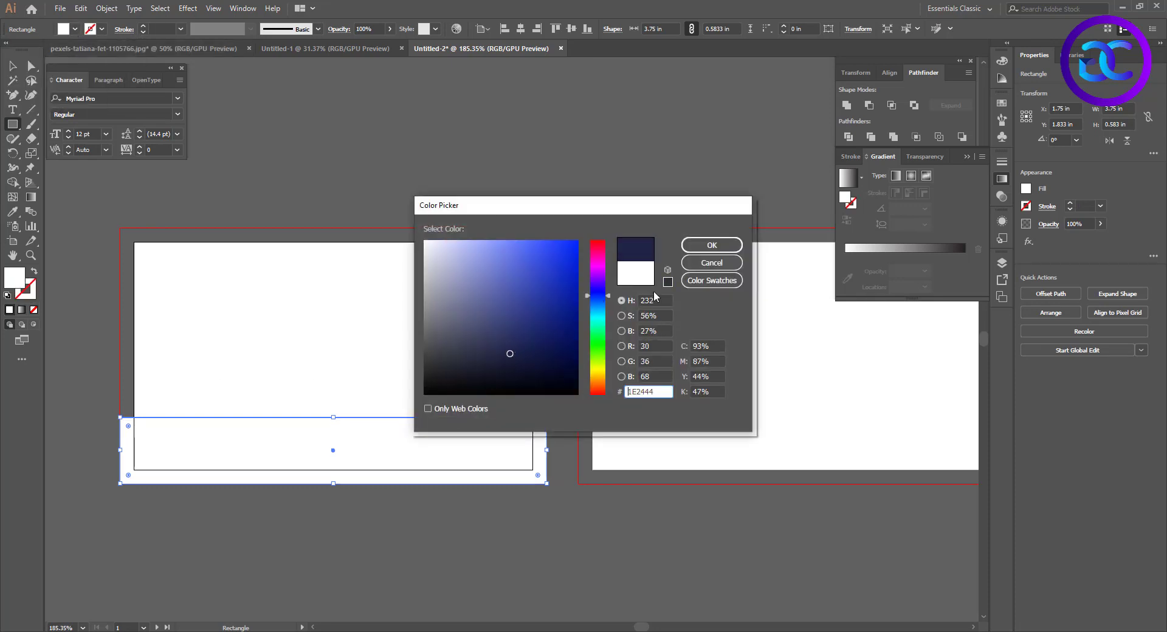
pyautogui.click(712, 245)
pyautogui.press('v')
pyautogui.click(409, 362)
# Draw a 3.75 × 2.25 in rectangle covering the first artboard's full bleed area, filled white and placed behind the navy strip
pyautogui.press('m')
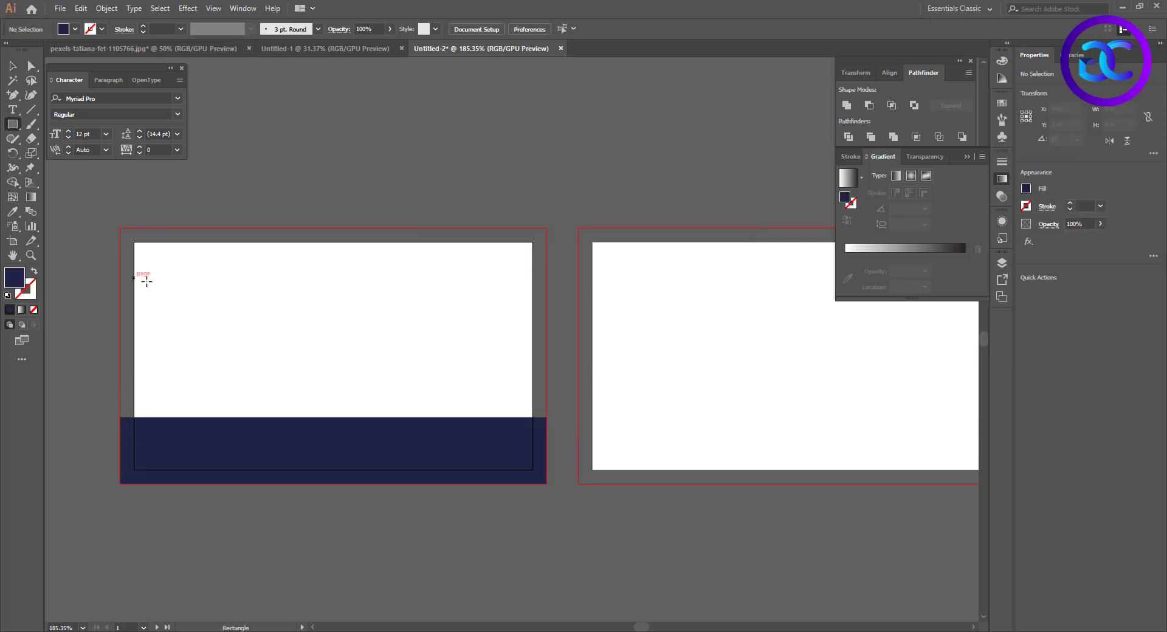
pyautogui.moveTo(120, 229); pyautogui.dragTo(547, 483)
pyautogui.click(74, 31)
pyautogui.click(22, 48)
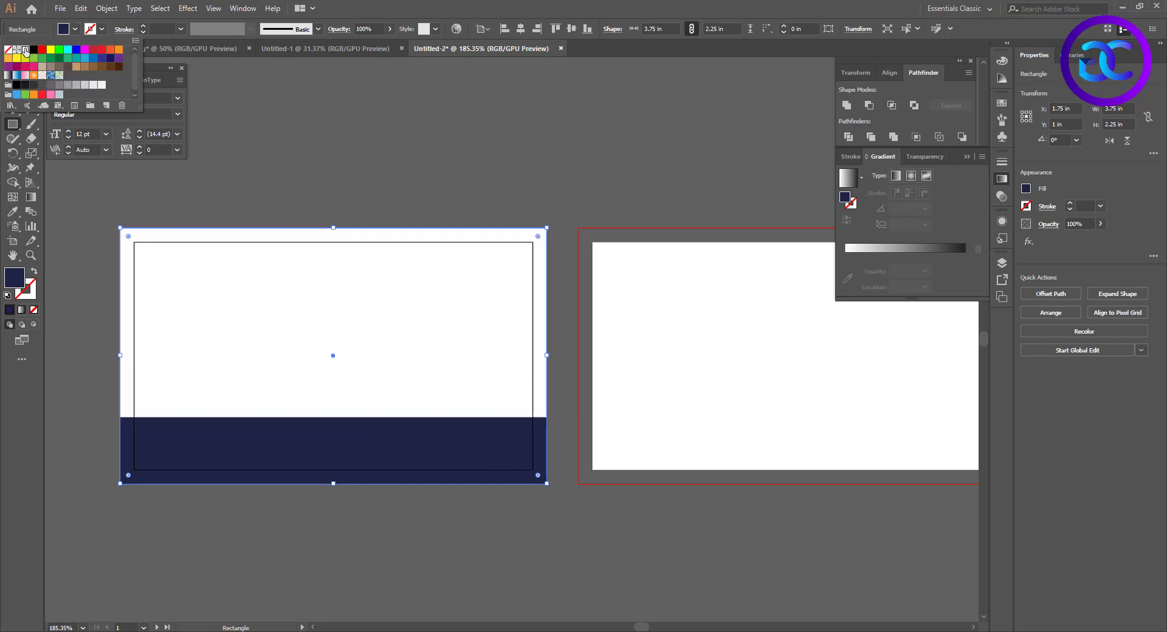
pyautogui.press('v')
pyautogui.click(395, 224)
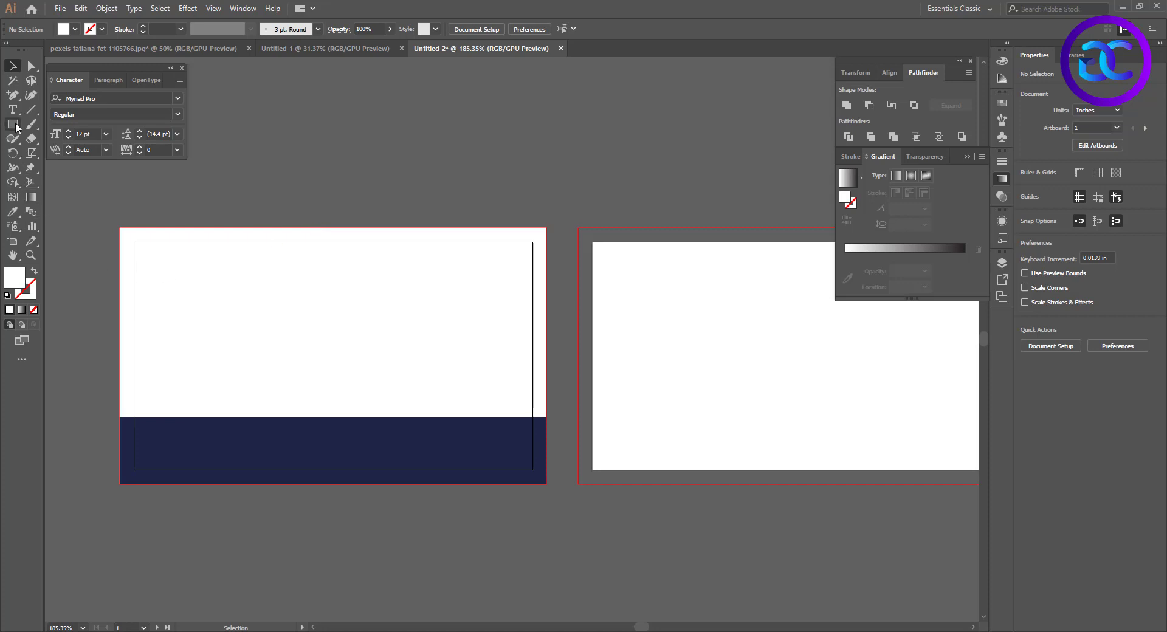
# Draw a closed four-sided Pen shape from the card's left bleed edge down to the navy strip, about 1.78 × 1.14 in, with a slanted right side
pyautogui.moveTo(12, 95); pyautogui.dragTo(55, 93)
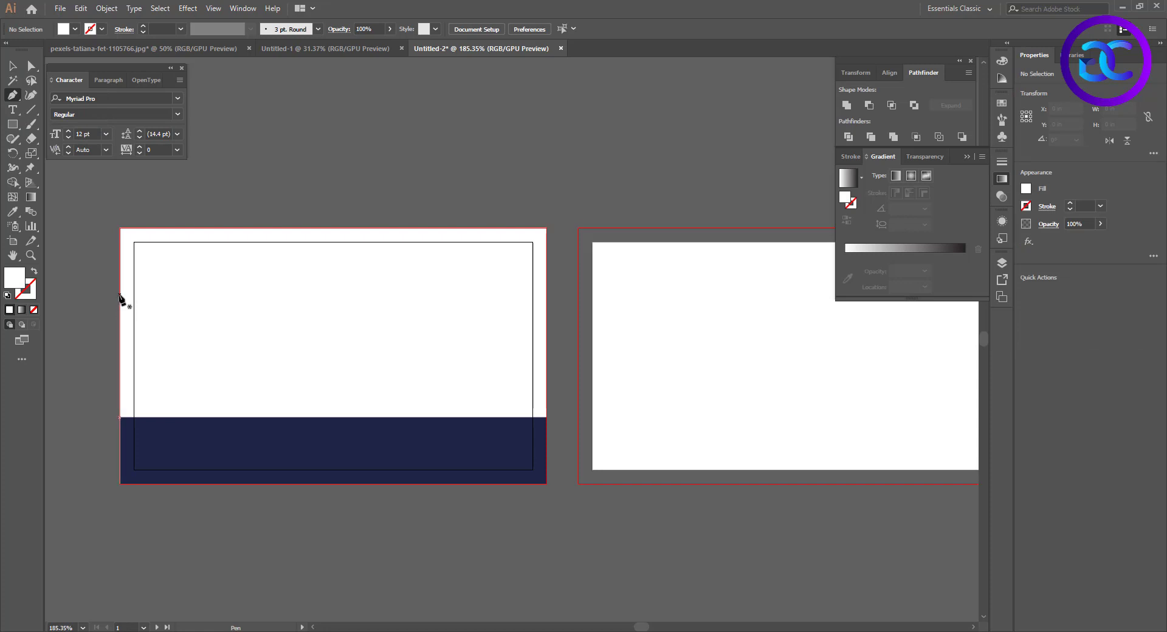
pyautogui.click(121, 288)
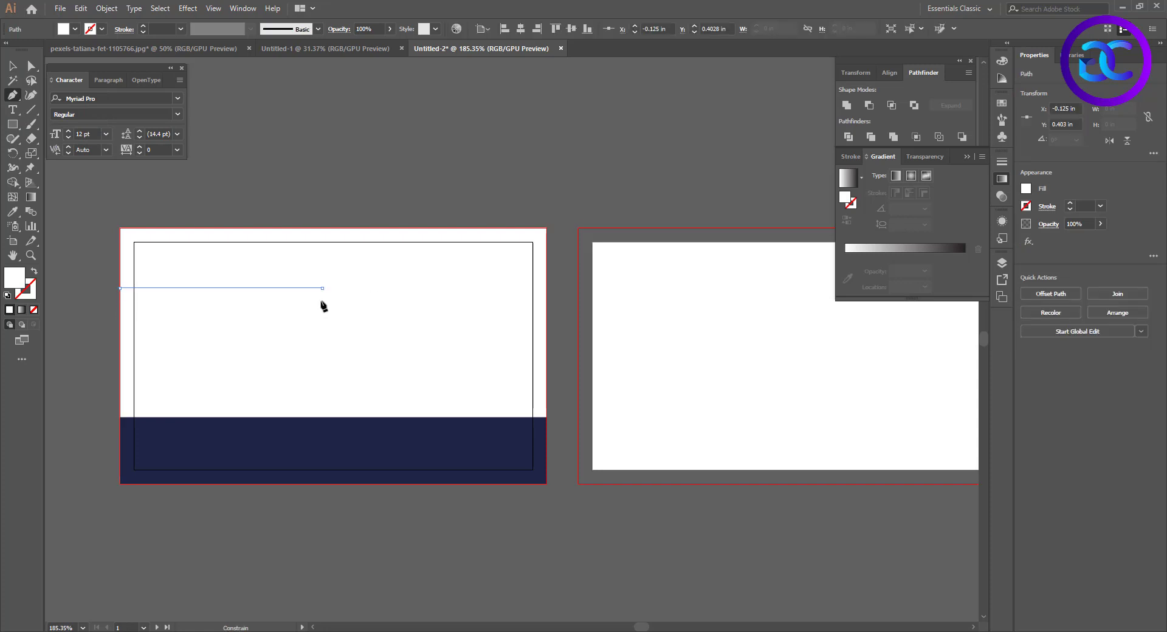
pyautogui.click(321, 288)
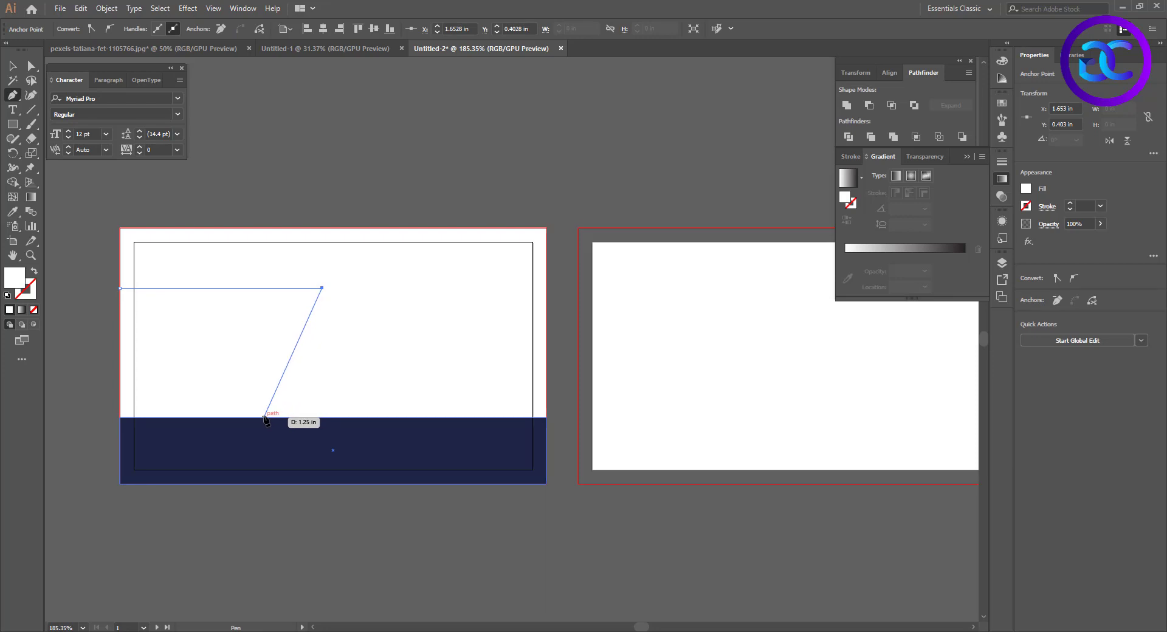
pyautogui.click(265, 417)
pyautogui.click(119, 417)
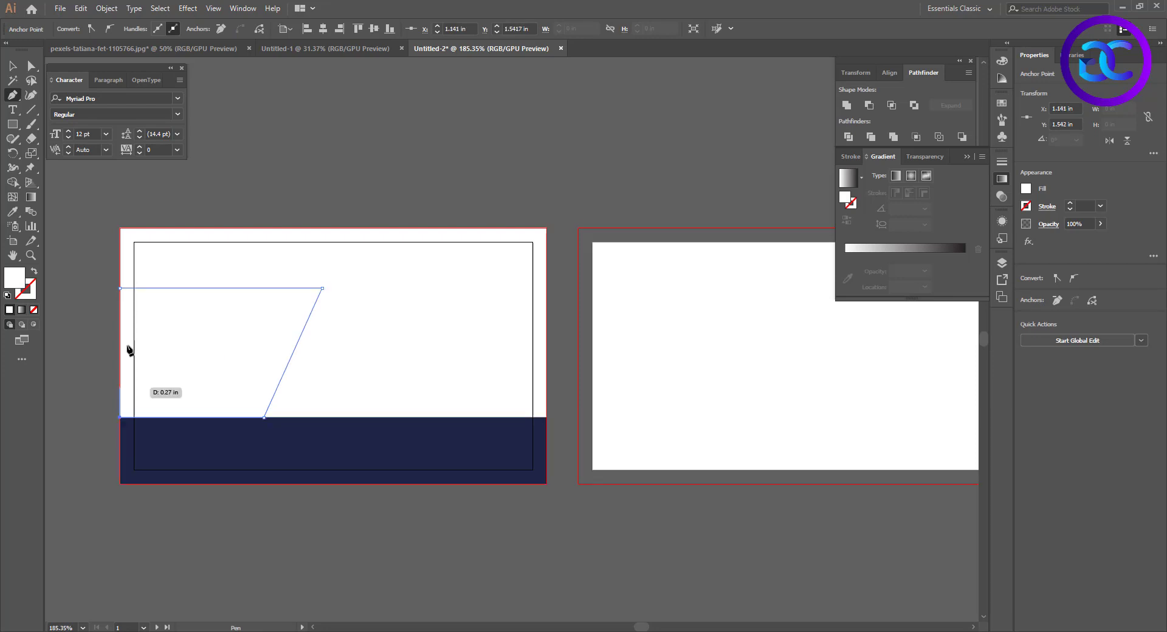
pyautogui.click(119, 288)
# Copy the city photo from its open document into the card, scale it to about 3.08 × 2.04 in and position it over the Pen shape
pyautogui.click(170, 49)
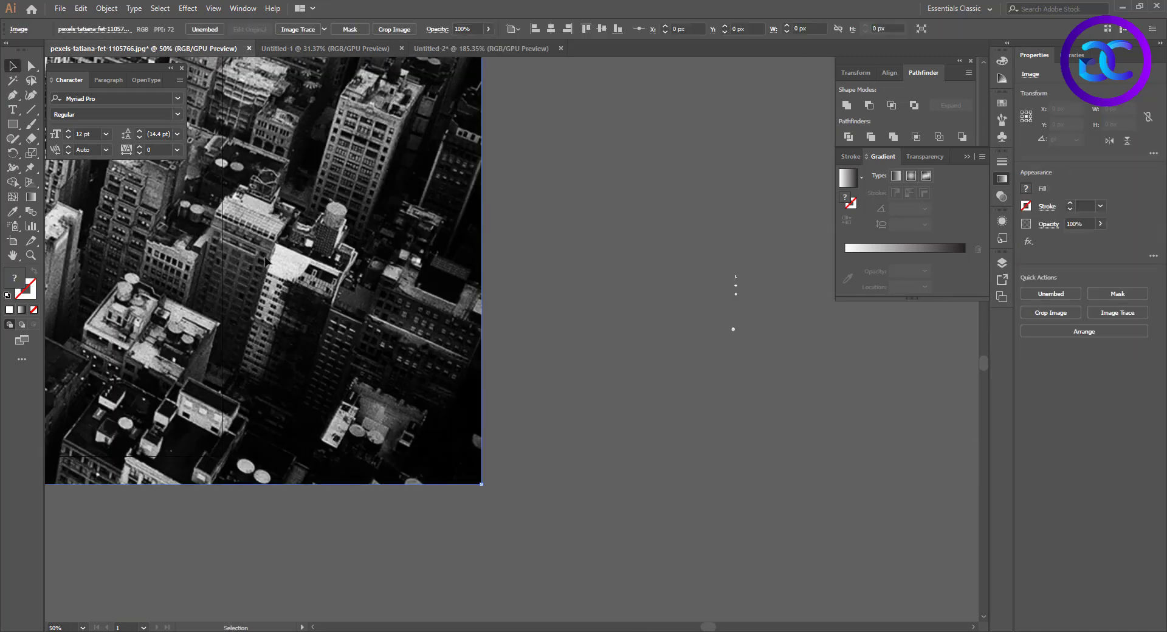
pyautogui.click(480, 49)
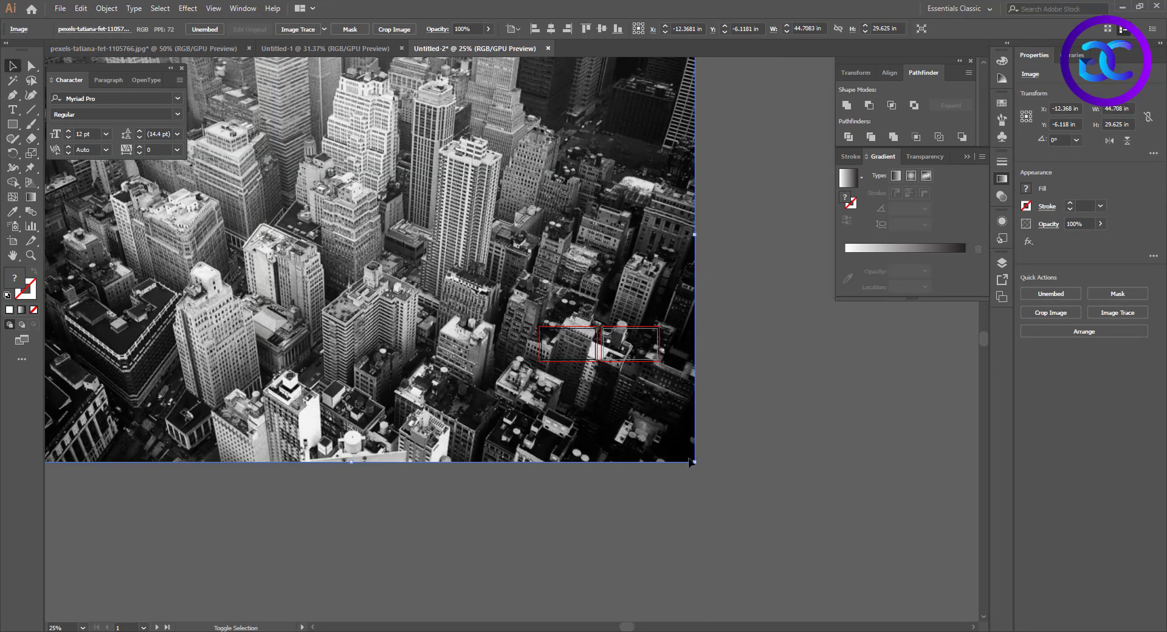
pyautogui.moveTo(694, 462); pyautogui.dragTo(567, 365)
pyautogui.scroll(5, 566, 364)
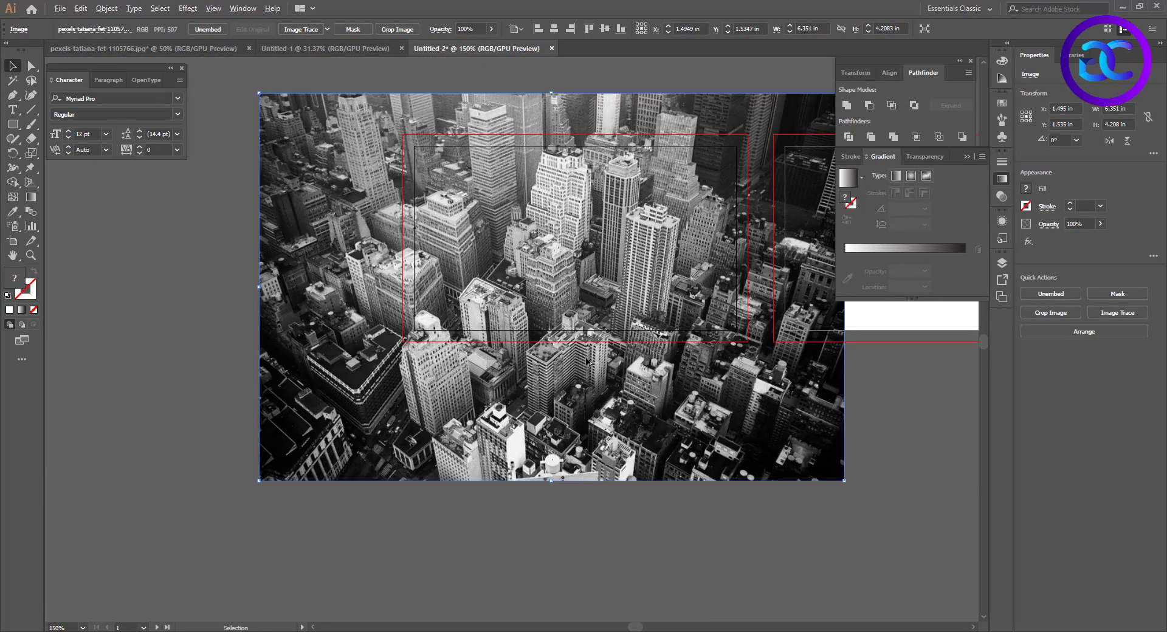
pyautogui.moveTo(844, 480); pyautogui.dragTo(694, 371)
pyautogui.moveTo(641, 338); pyautogui.dragTo(630, 289)
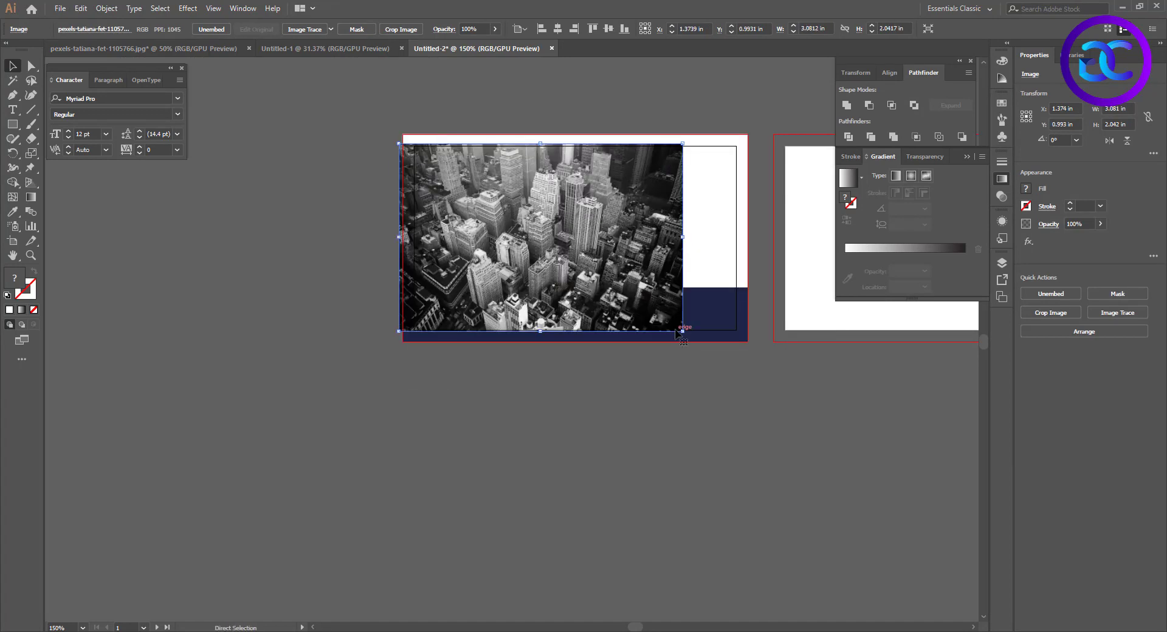
# Mask the city photo with the slanted Pen shape by making a clipping mask
pyautogui.hotkey('ctrl', 'shift', '[')
pyautogui.keyDown('shift'); pyautogui.click(542, 231); pyautogui.keyUp('shift')
pyautogui.rightClick(543, 230)
pyautogui.click(574, 318)
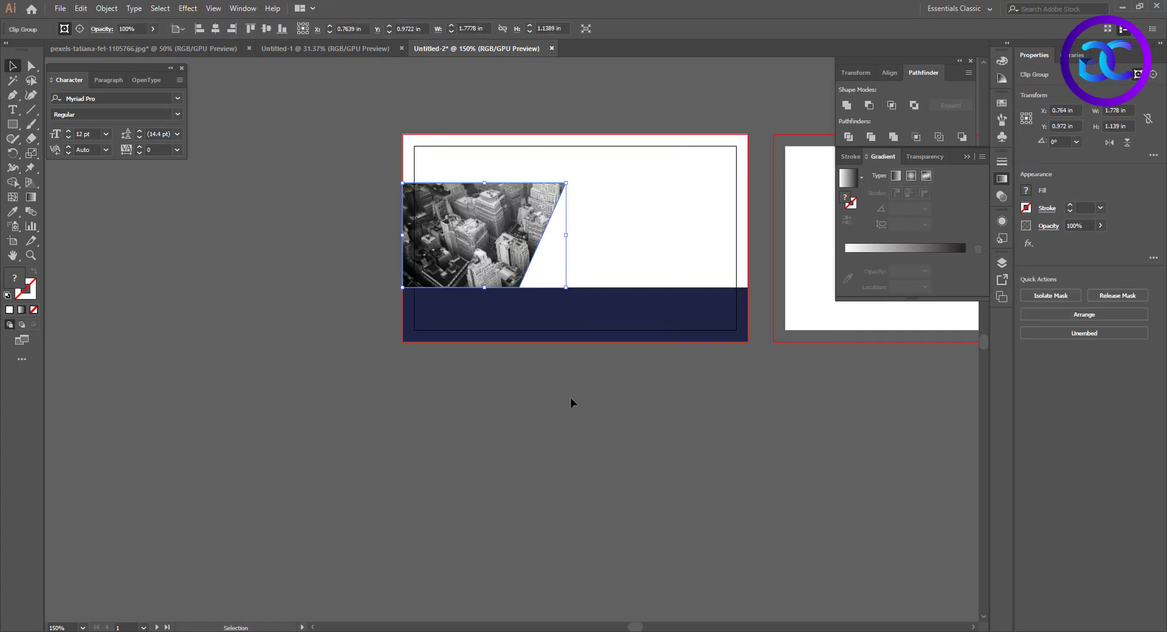
pyautogui.click(572, 397)
# Draw a rectangle about 0.75 × 1.125 in from the card's upper edge down over the photo and fill it with pink #FF0080
pyautogui.scroll(1, 561, 366)
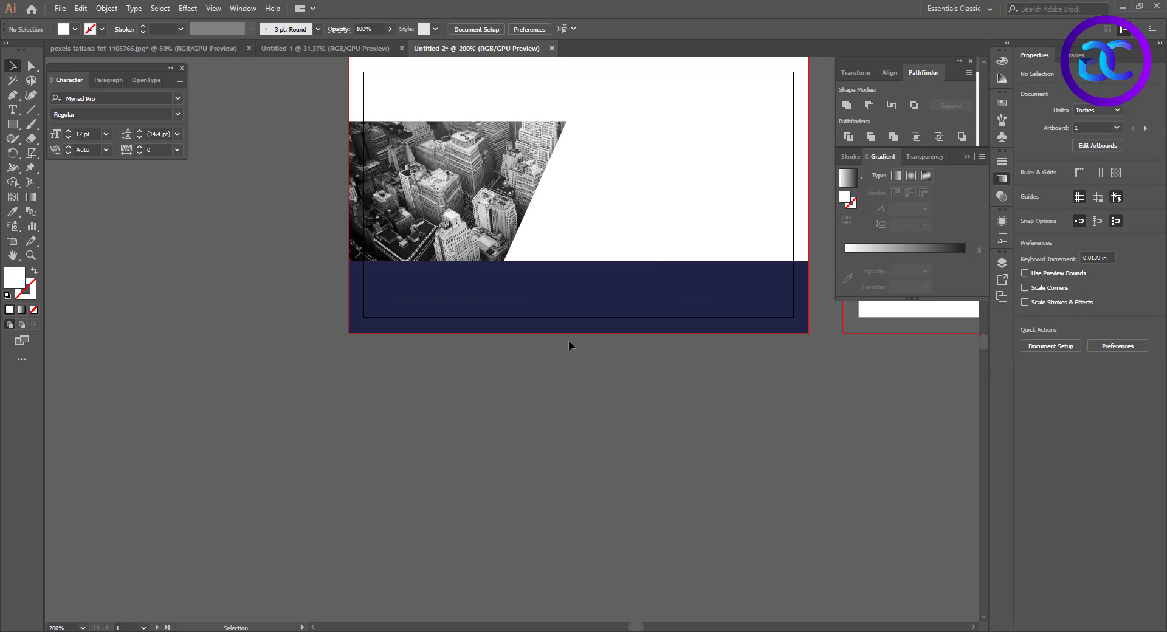
pyautogui.moveTo(610, 175); pyautogui.dragTo(575, 201)
pyautogui.click(12, 125)
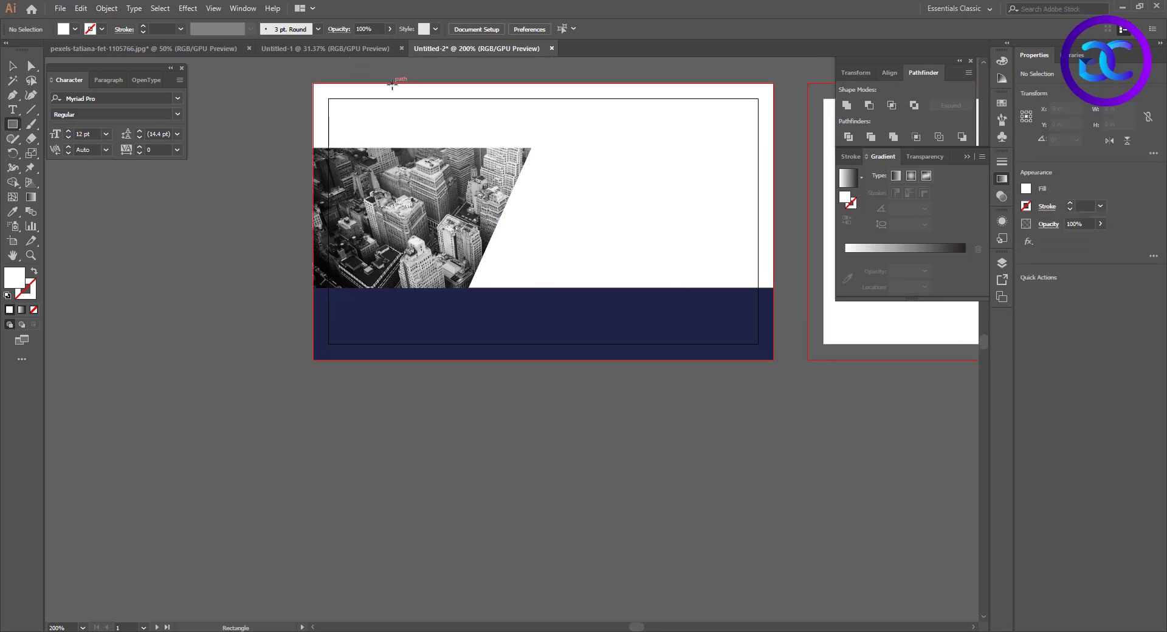
pyautogui.moveTo(392, 84); pyautogui.dragTo(483, 220)
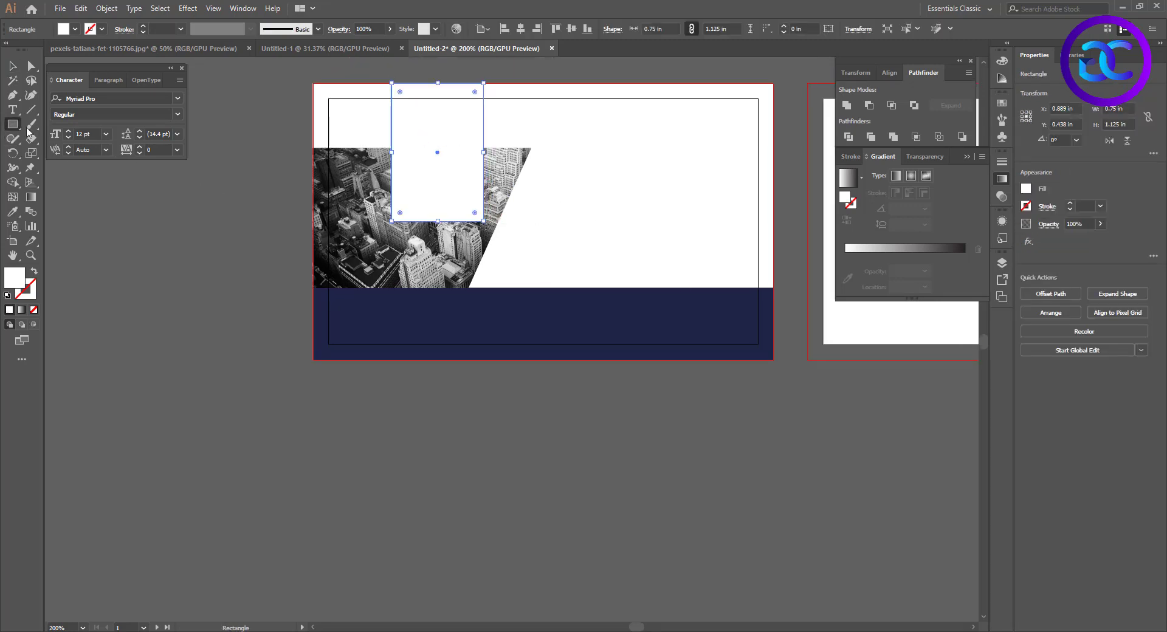
pyautogui.doubleClick(13, 284)
pyautogui.moveTo(598, 242); pyautogui.dragTo(598, 260)
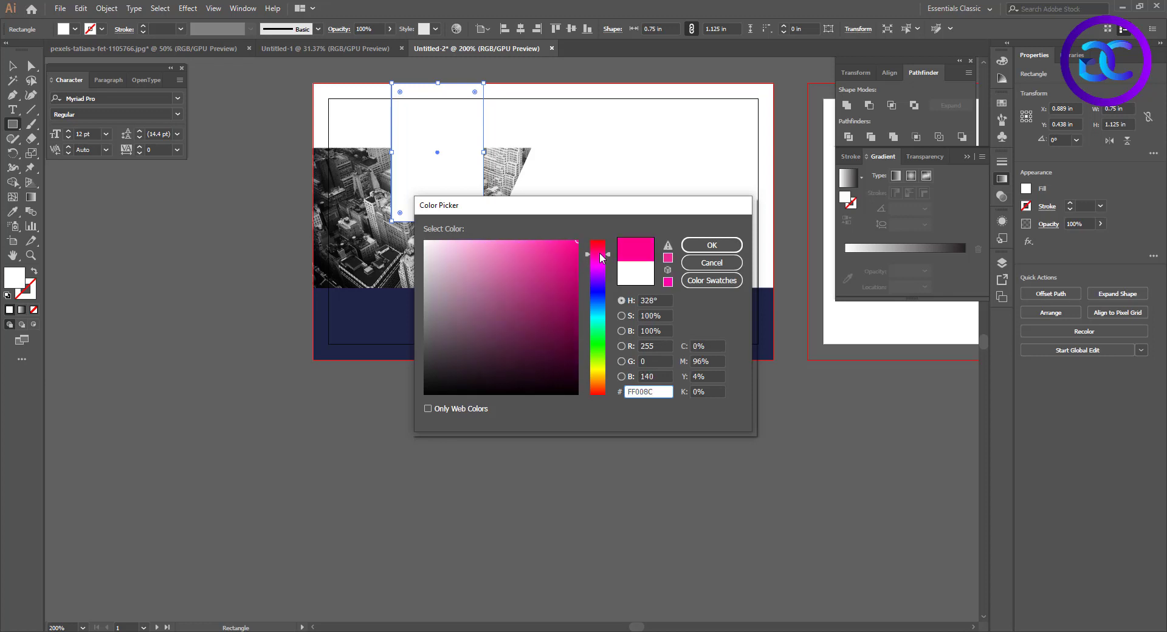
pyautogui.click(712, 245)
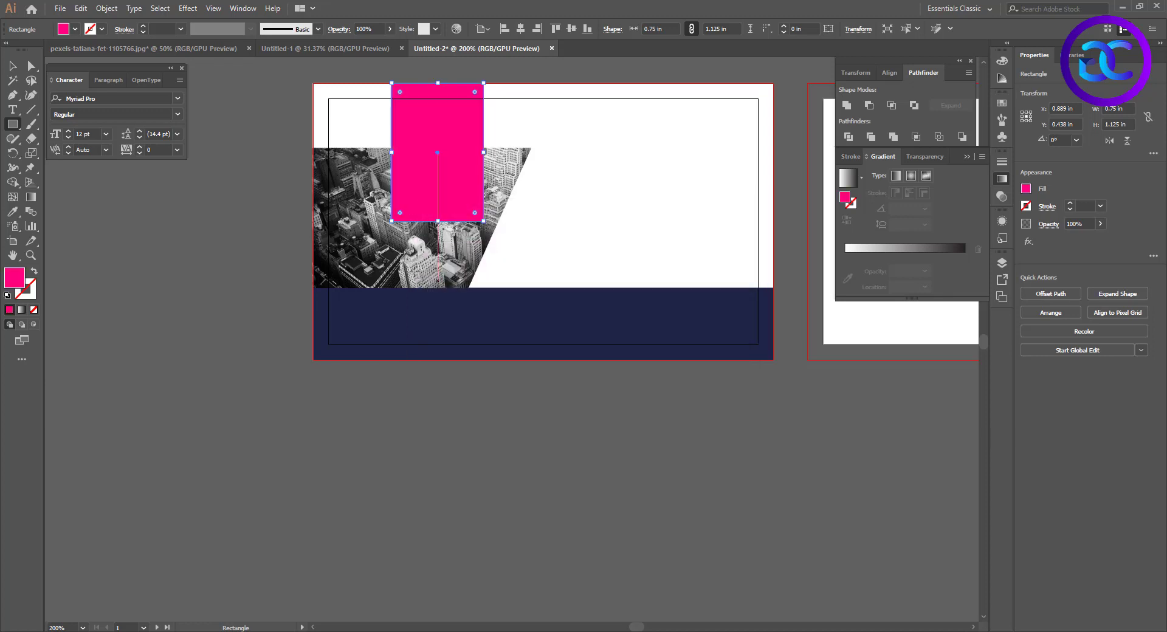
pyautogui.click(348, 48)
pyautogui.click(204, 48)
pyautogui.click(477, 49)
# Stretch the pink rectangle to about 1.33 in high and shear it horizontally into a parallelogram matching the slant of the photo's right edge
pyautogui.press('v')
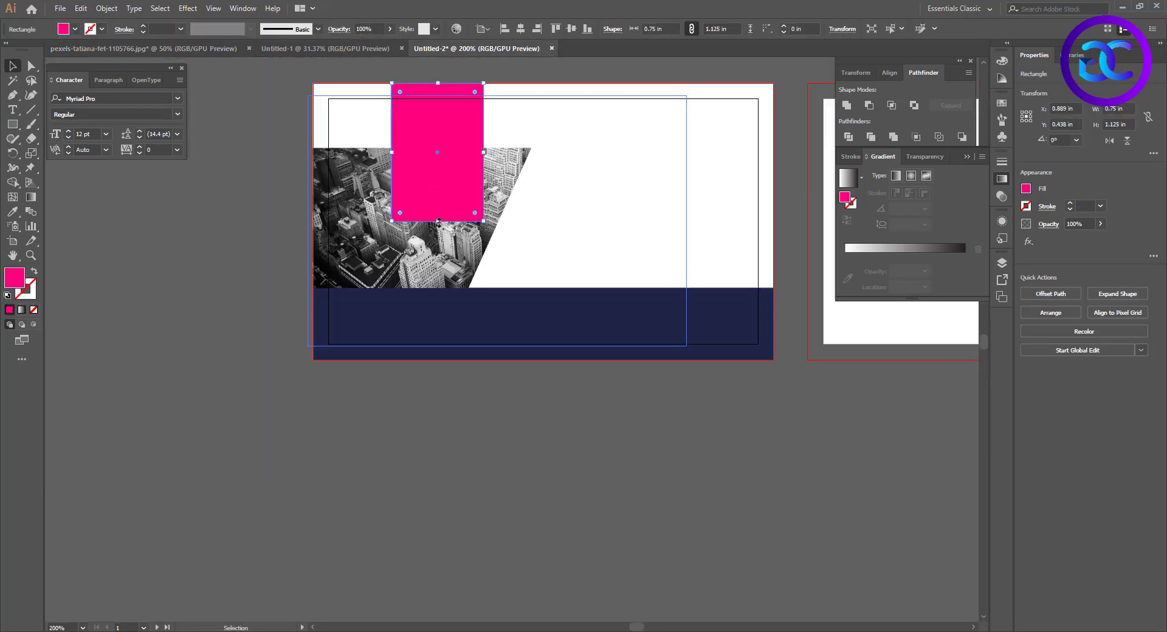
pyautogui.moveTo(438, 222); pyautogui.dragTo(443, 249)
pyautogui.rightClick(32, 158)
pyautogui.click(84, 171)
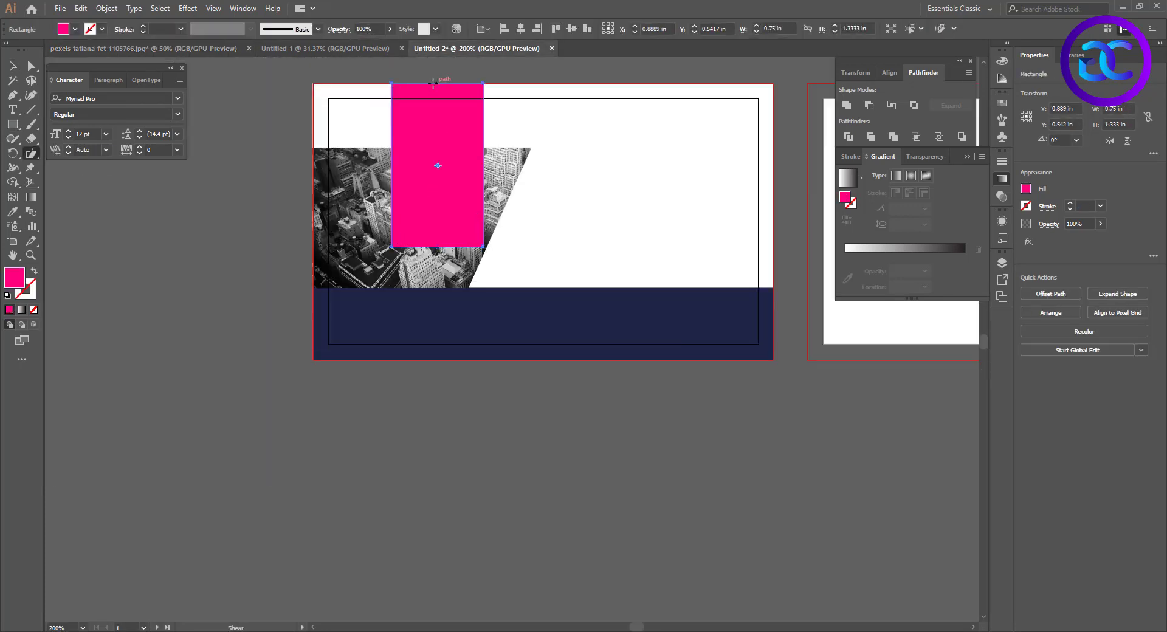
pyautogui.moveTo(436, 87); pyautogui.dragTo(469, 90)
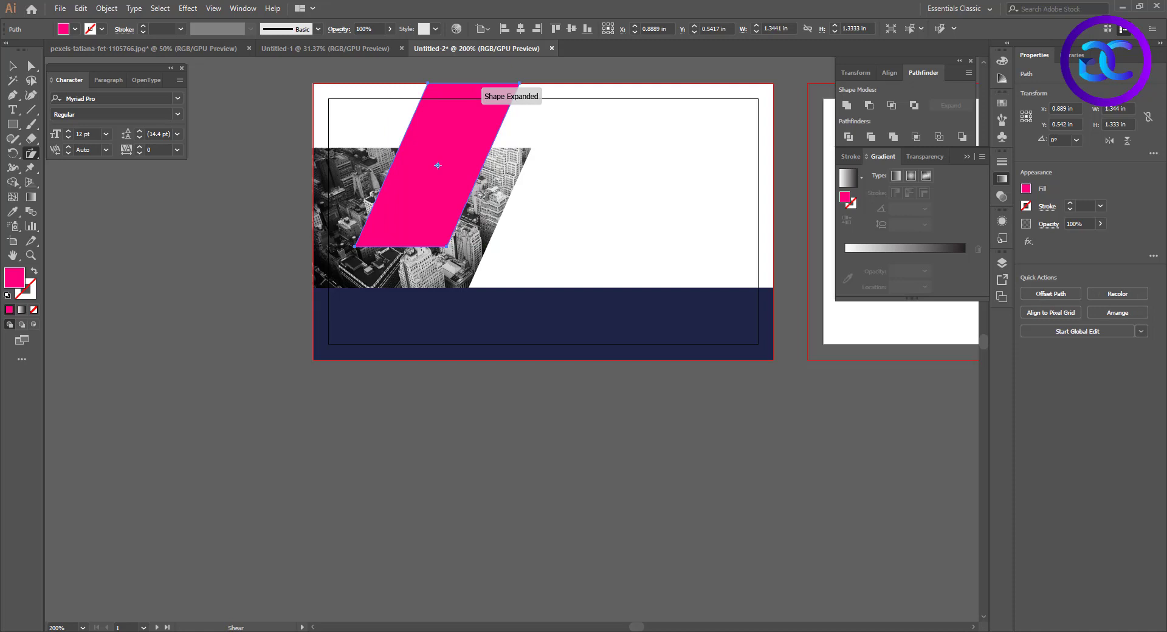
# Change the pink parallelogram's blending mode so it tints the photo underneath
pyautogui.click(340, 28)
pyautogui.click(246, 46)
pyautogui.click(239, 115)
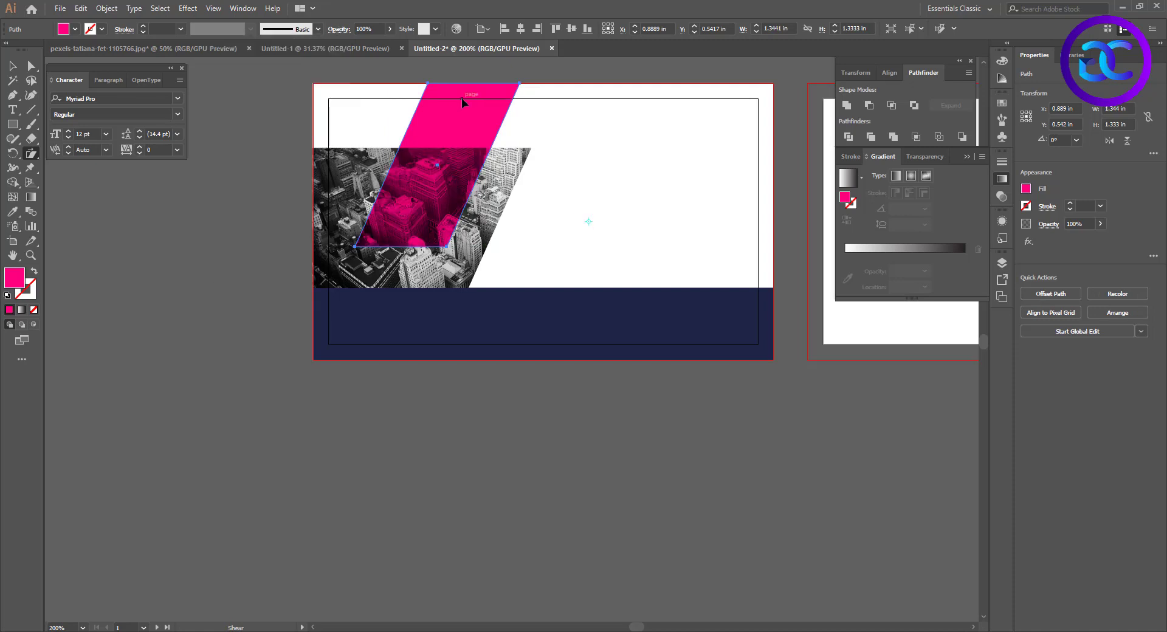
# Change the parallelogram's fill to a slightly redder pink and deselect it
pyautogui.doubleClick(15, 279)
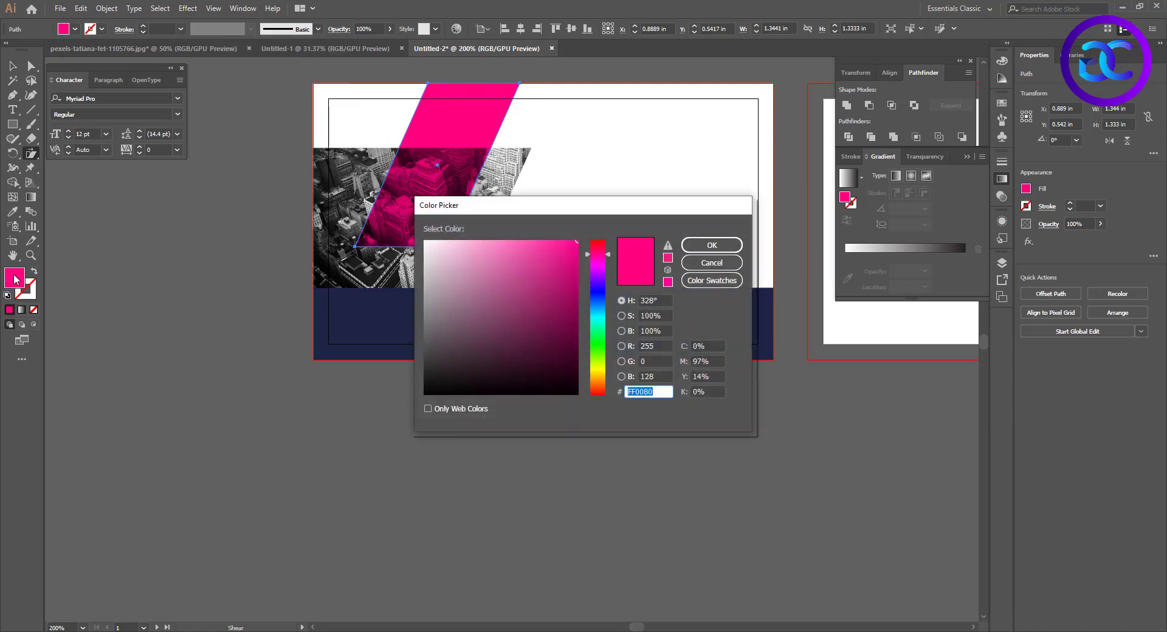
pyautogui.press('Escape')
pyautogui.click(33, 309)
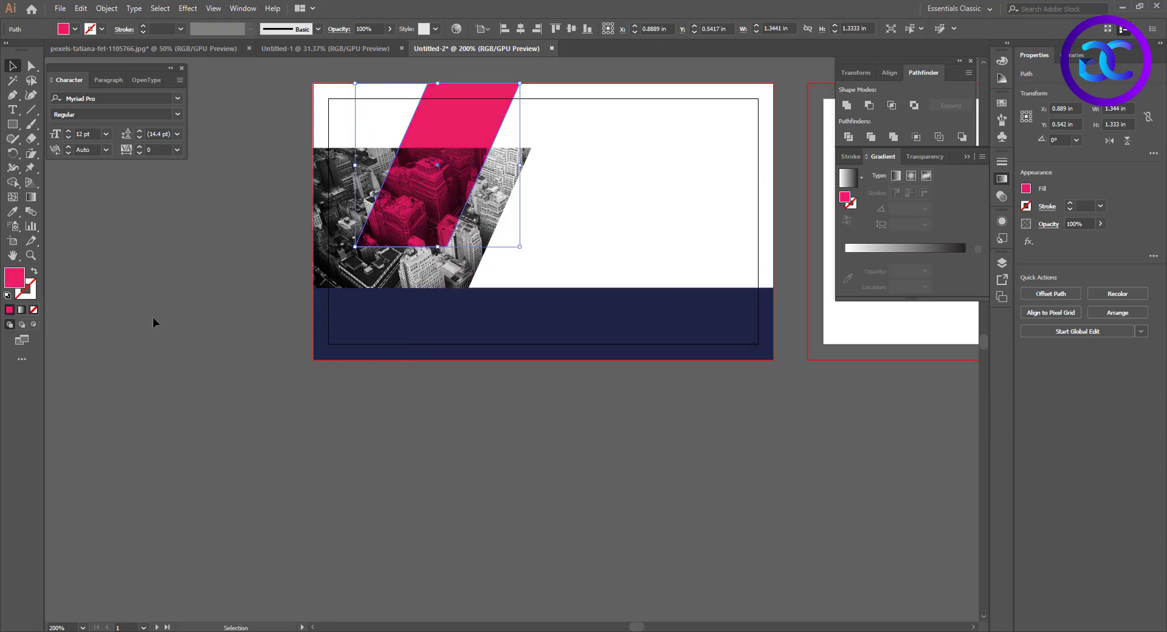
pyautogui.click(646, 161)
# Add the text "LOGO TEXT" in 12 pt Myriad Pro on the white area beside the pink parallelogram
pyautogui.moveTo(677, 194); pyautogui.dragTo(650, 213)
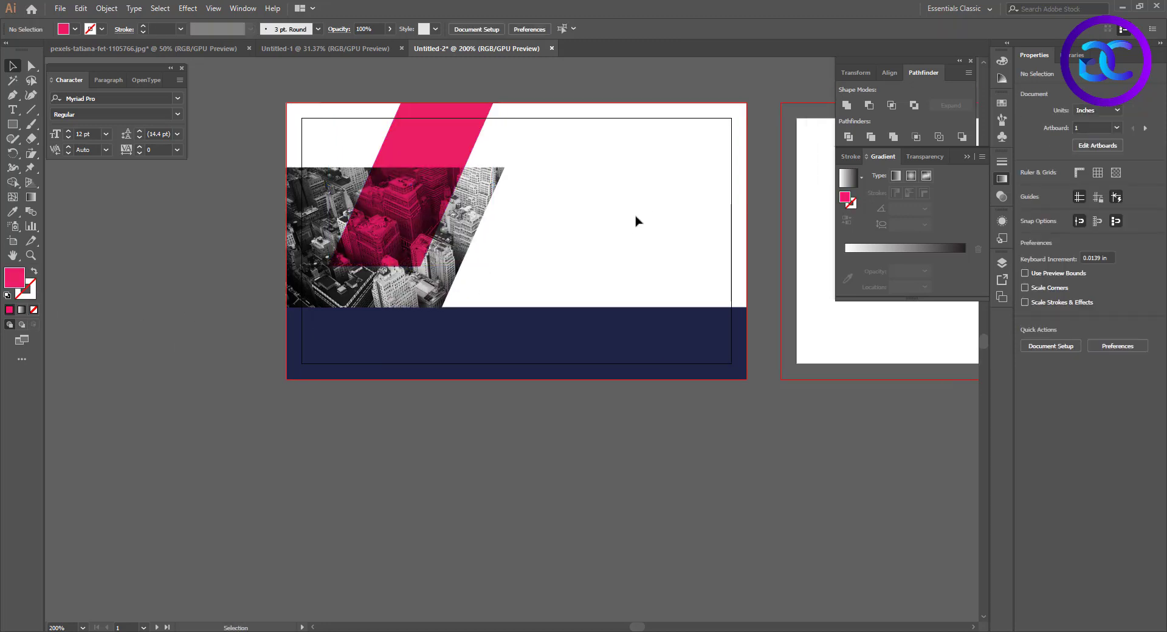
pyautogui.press('t')
pyautogui.click(551, 174)
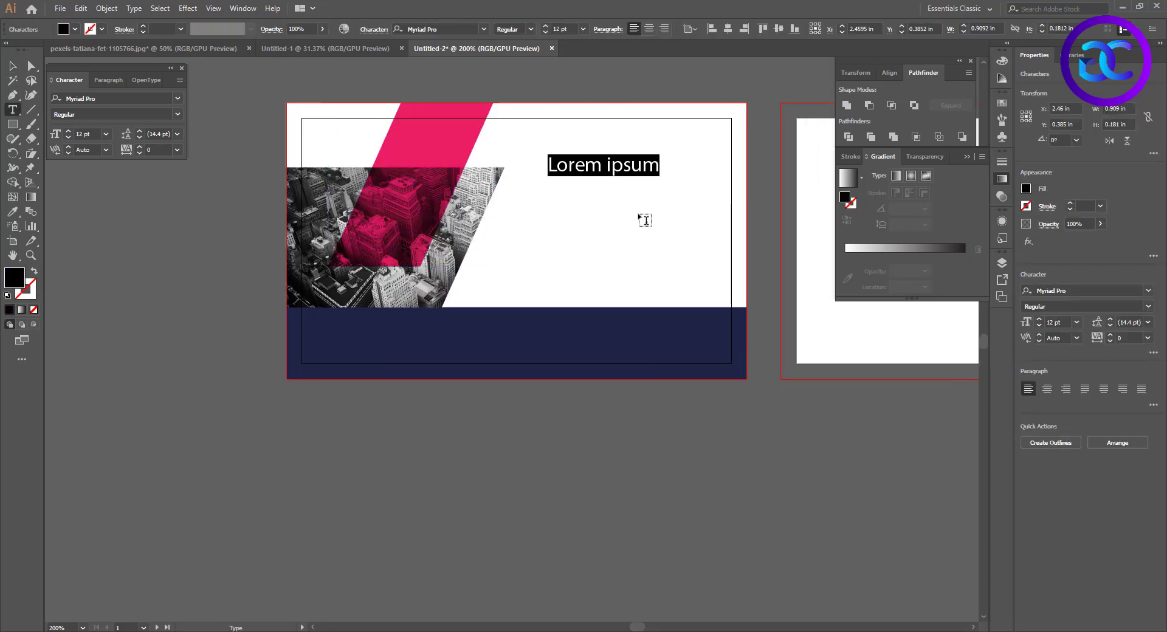
pyautogui.write('LOGO TEXT')
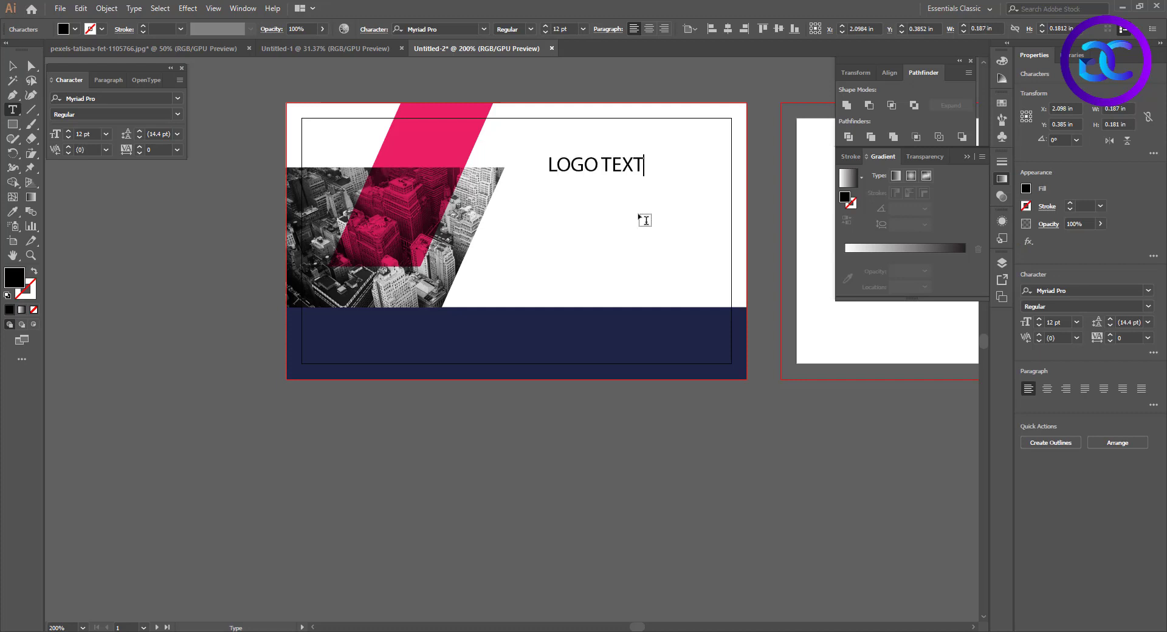
# Set the font of the "LOGO TEXT" line to Montserrat Bold
pyautogui.press('Escape')
pyautogui.click(437, 30)
pyautogui.write('MONTSE')
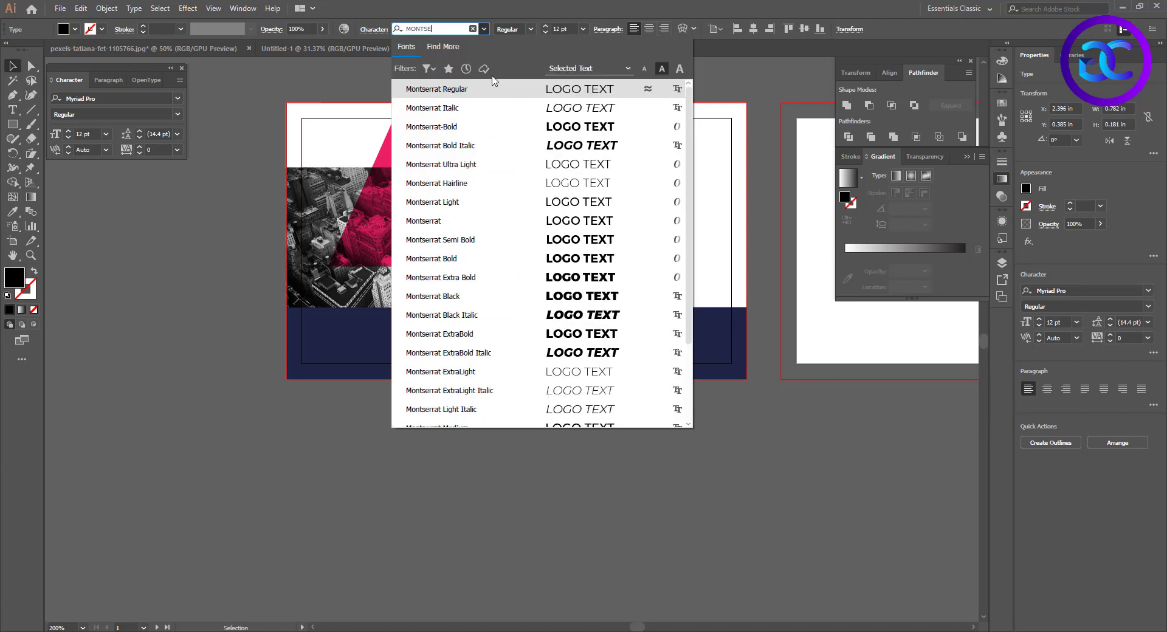
pyautogui.click(450, 258)
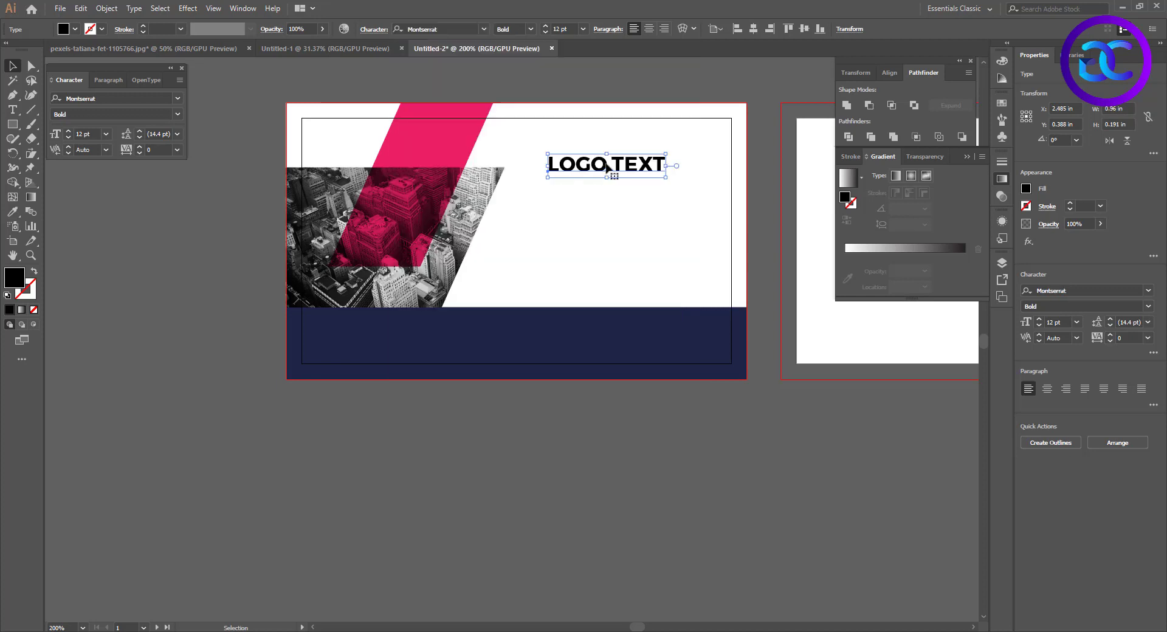
# Set the word "TEXT" in the logo line to Montserrat Light and fill it with pink #EA2064
pyautogui.tripleClick(616, 166)
pyautogui.doubleClick(617, 166)
pyautogui.click(530, 29)
pyautogui.click(517, 66)
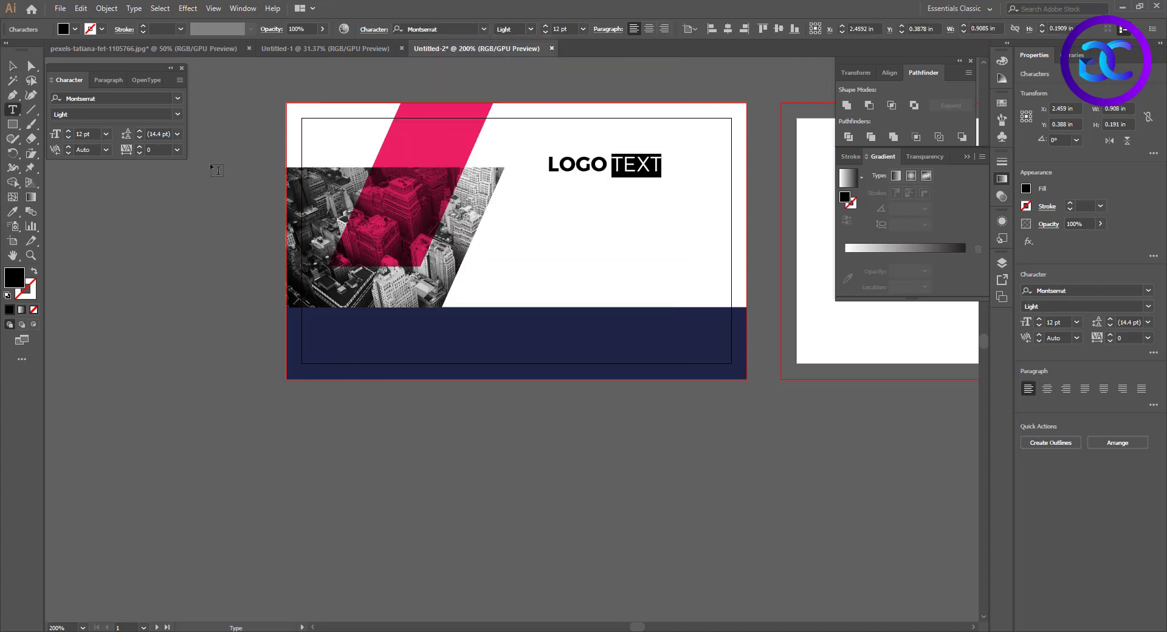
pyautogui.doubleClick(18, 282)
pyautogui.hotkey('ctrl', 'v')
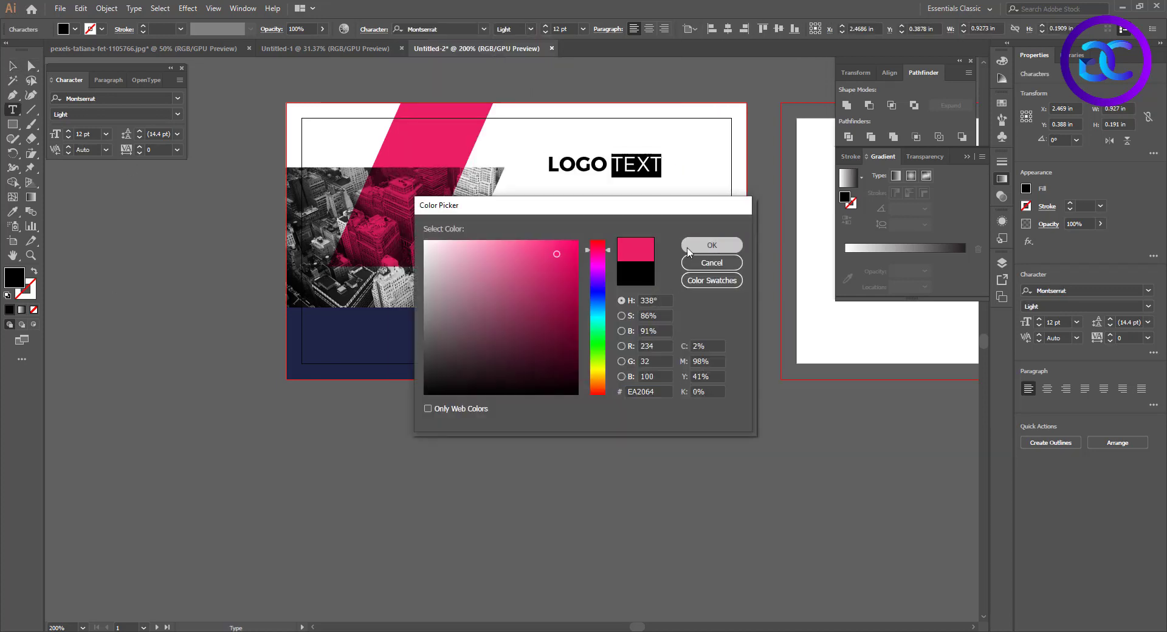
pyautogui.click(709, 247)
pyautogui.click(13, 67)
pyautogui.click(653, 189)
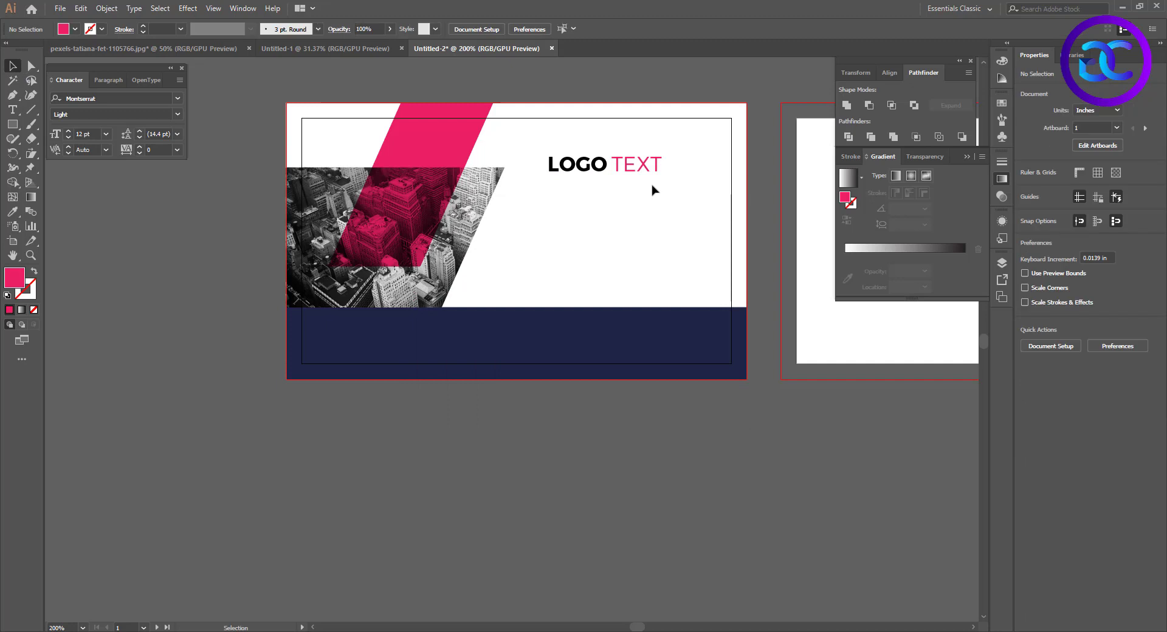
# Duplicate the logo text directly below itself and change the copy's wording to "YOUR TAGLINE HERE"
pyautogui.moveTo(595, 148); pyautogui.dragTo(596, 171)
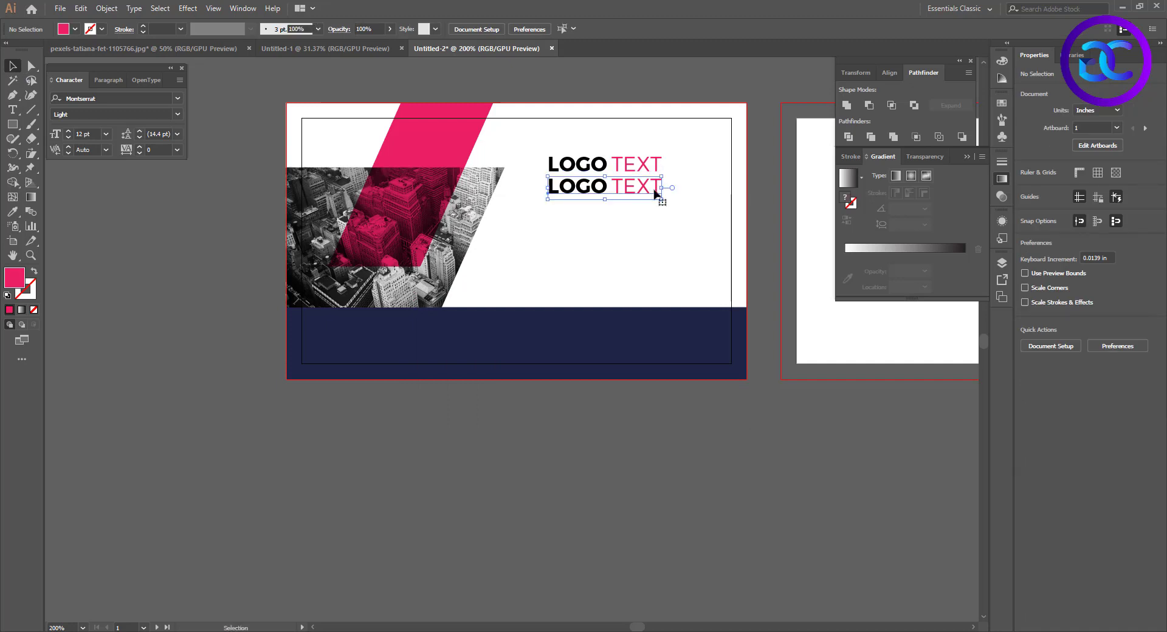
pyautogui.tripleClick(657, 194)
pyautogui.write('YOUR TAGLINE HERE')
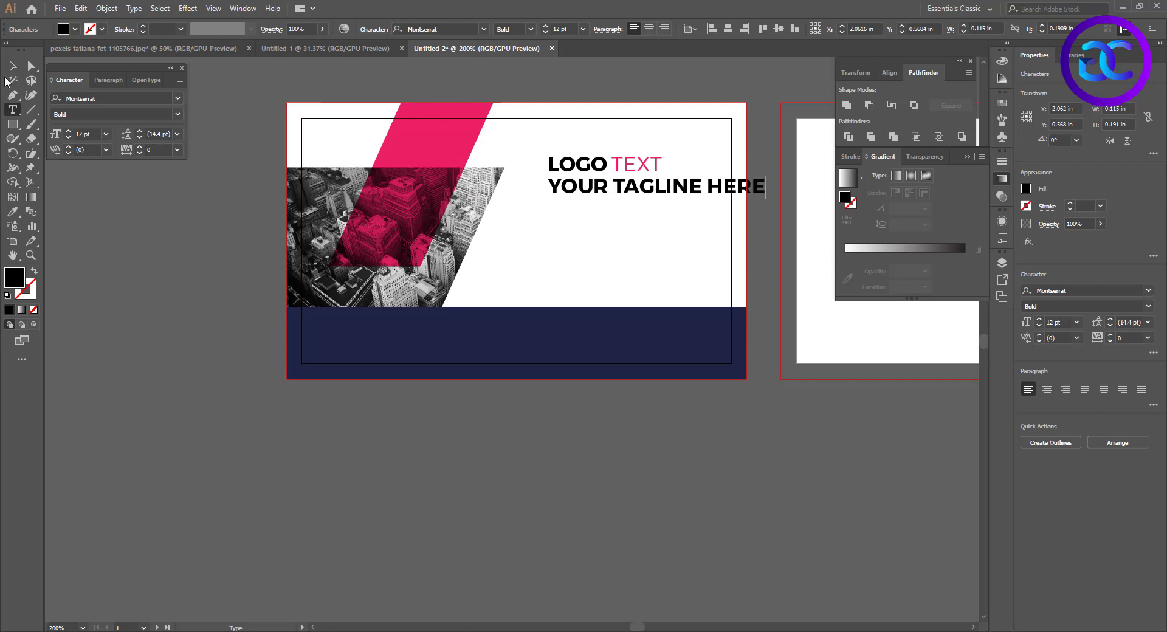
pyautogui.click(13, 66)
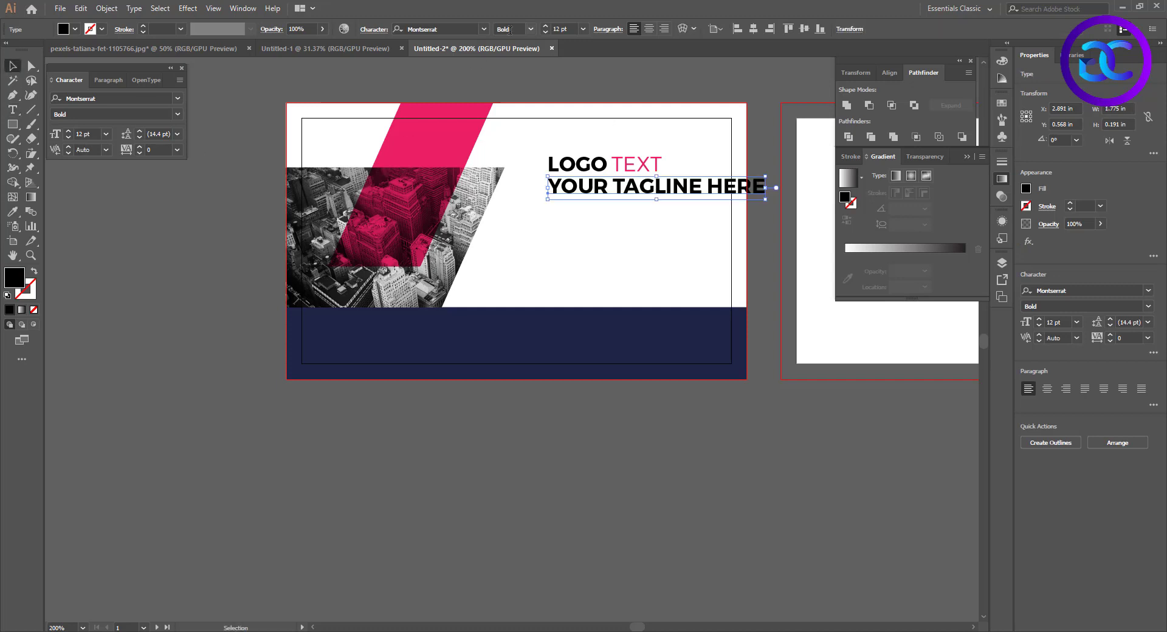
# Set the tagline to Montserrat Regular and scale it down to about 6.31 pt so it spans the logo text's width
pyautogui.click(531, 29)
pyautogui.click(526, 82)
pyautogui.moveTo(763, 198); pyautogui.dragTo(741, 334)
pyautogui.click(666, 202)
pyautogui.scroll(4, 668, 203)
pyautogui.click(346, 256)
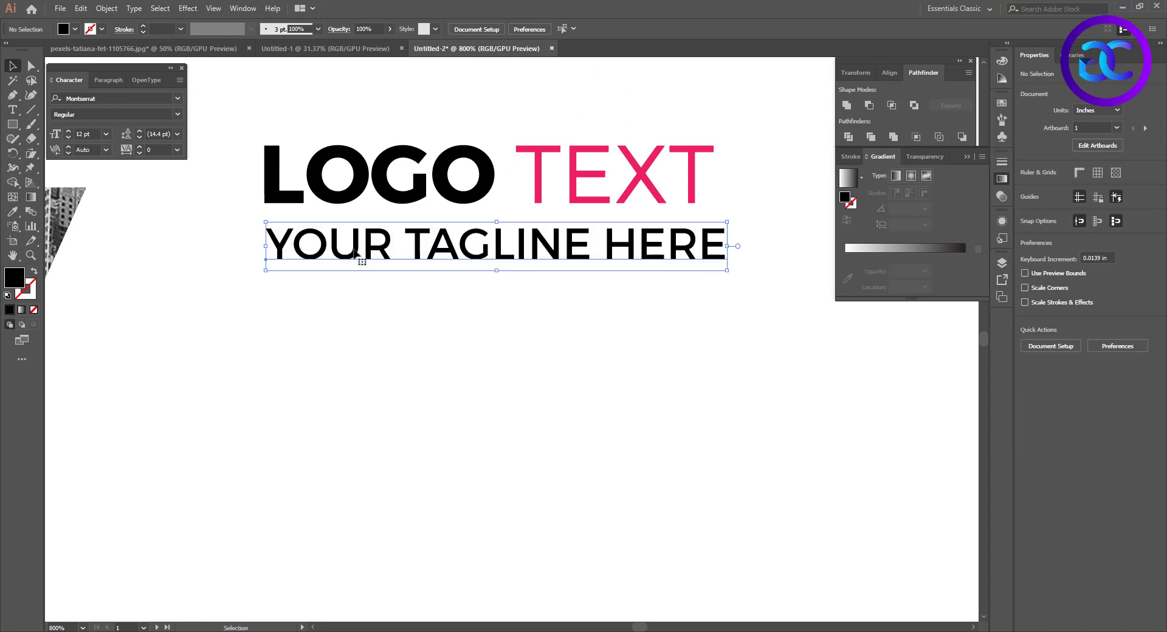
pyautogui.moveTo(729, 268); pyautogui.dragTo(717, 261)
pyautogui.scroll(-2, 711, 325)
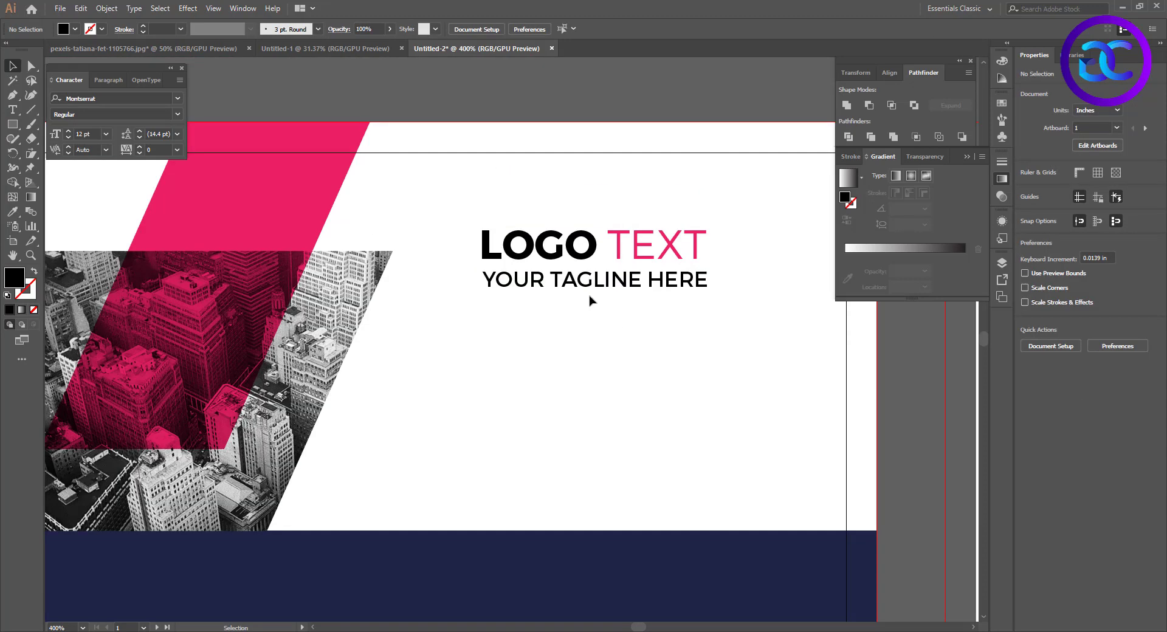
# Change the tagline's font weight to Montserrat Light and deselect it
pyautogui.click(592, 282)
pyautogui.click(158, 150)
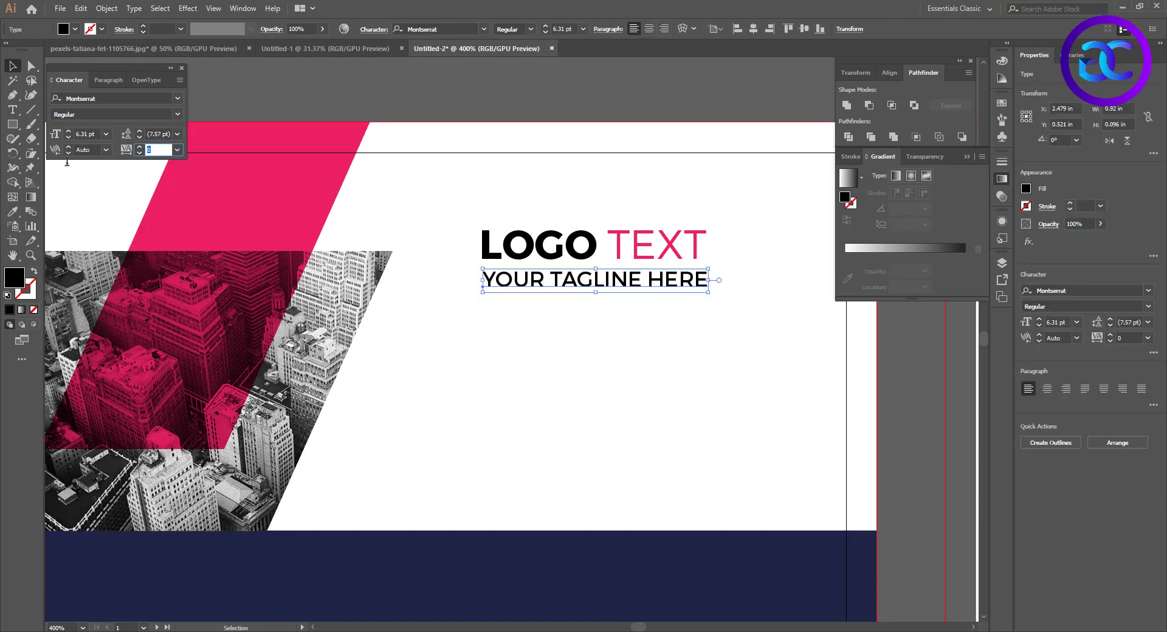
pyautogui.click(483, 28)
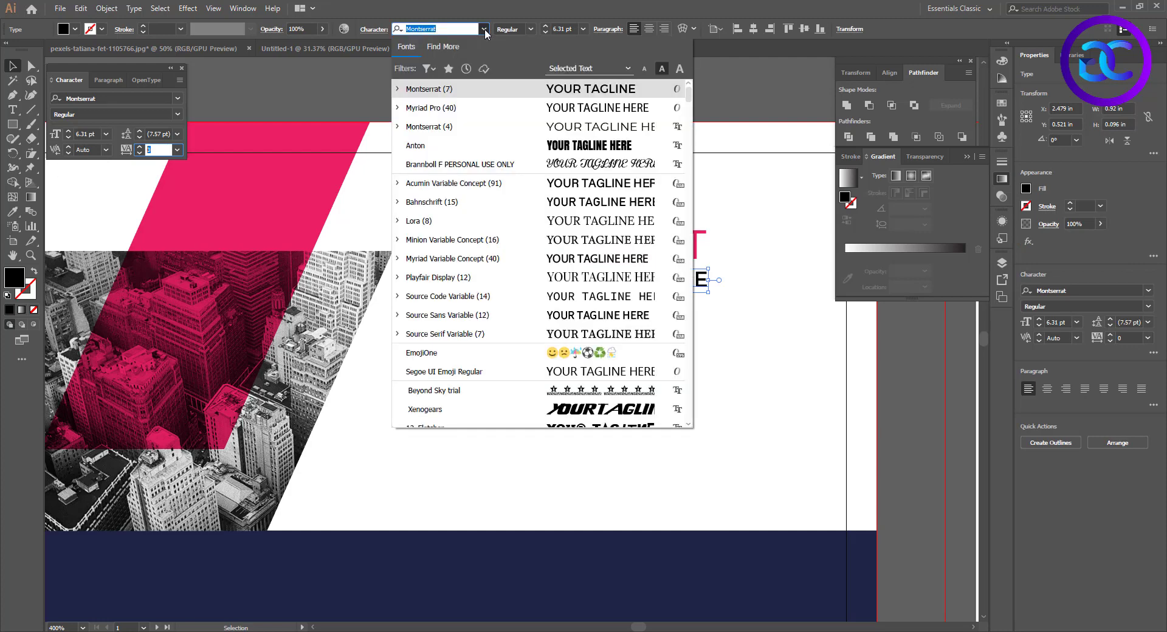
pyautogui.click(530, 29)
pyautogui.click(530, 29)
pyautogui.click(517, 68)
pyautogui.click(704, 327)
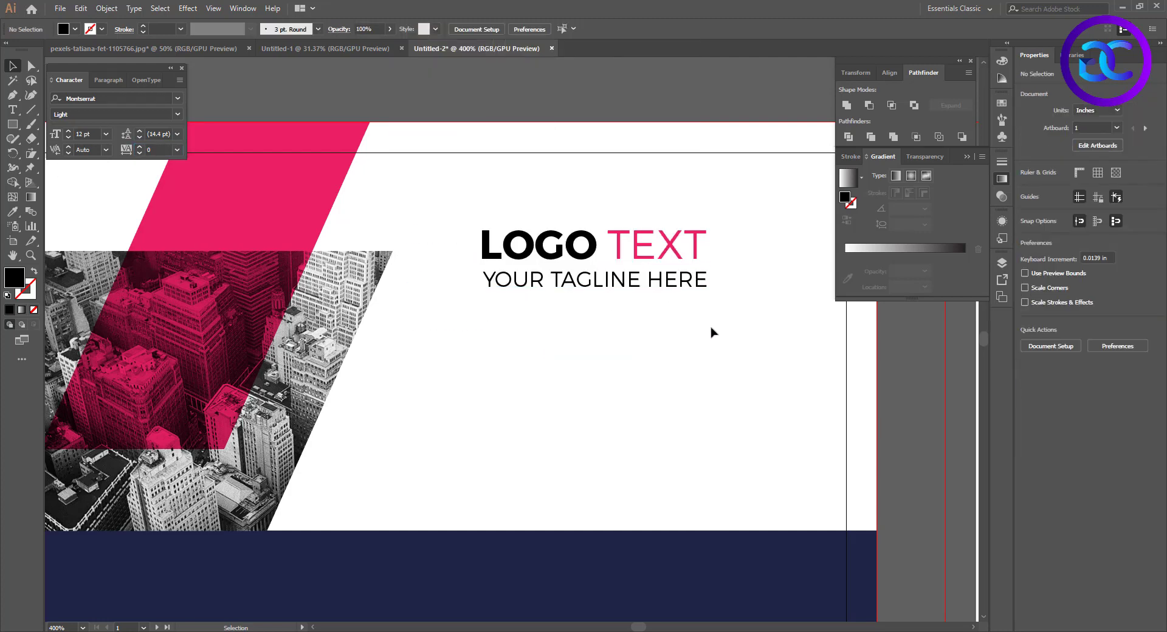
# Align the tagline's ends with the logo text by widening it slightly and move it up closer beneath the logo text
pyautogui.click(553, 286)
pyautogui.scroll(2, 488, 295)
pyautogui.moveTo(477, 288); pyautogui.dragTo(472, 288)
pyautogui.click(506, 323)
pyautogui.moveTo(870, 327); pyautogui.dragTo(701, 362)
pyautogui.scroll(-1, 703, 366)
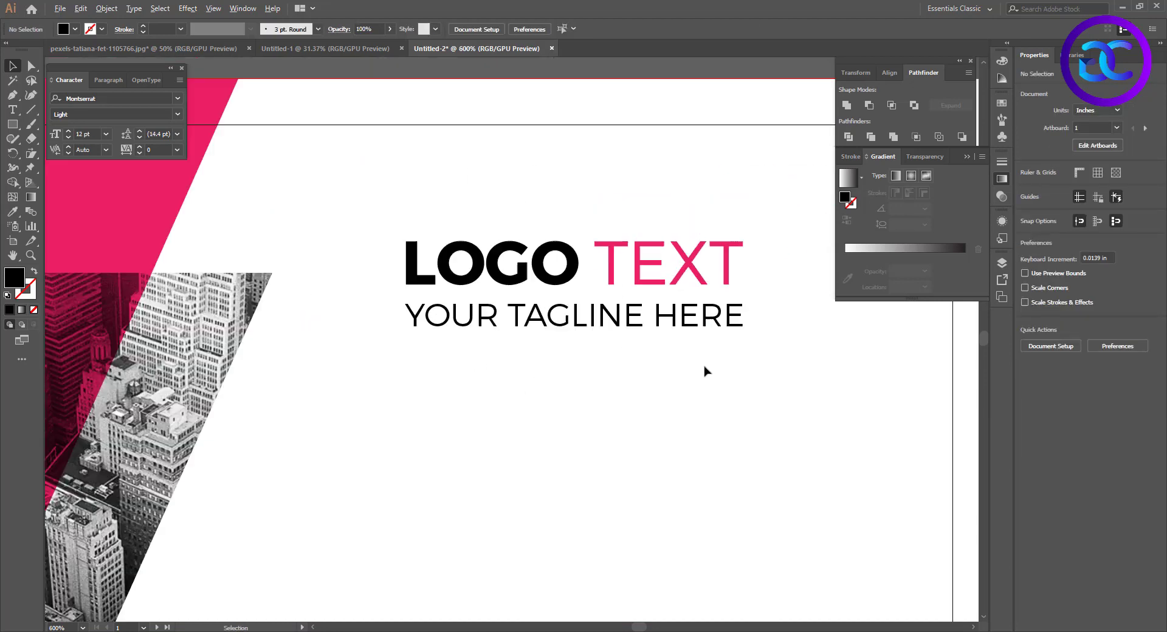
pyautogui.click(615, 329)
pyautogui.click(674, 382)
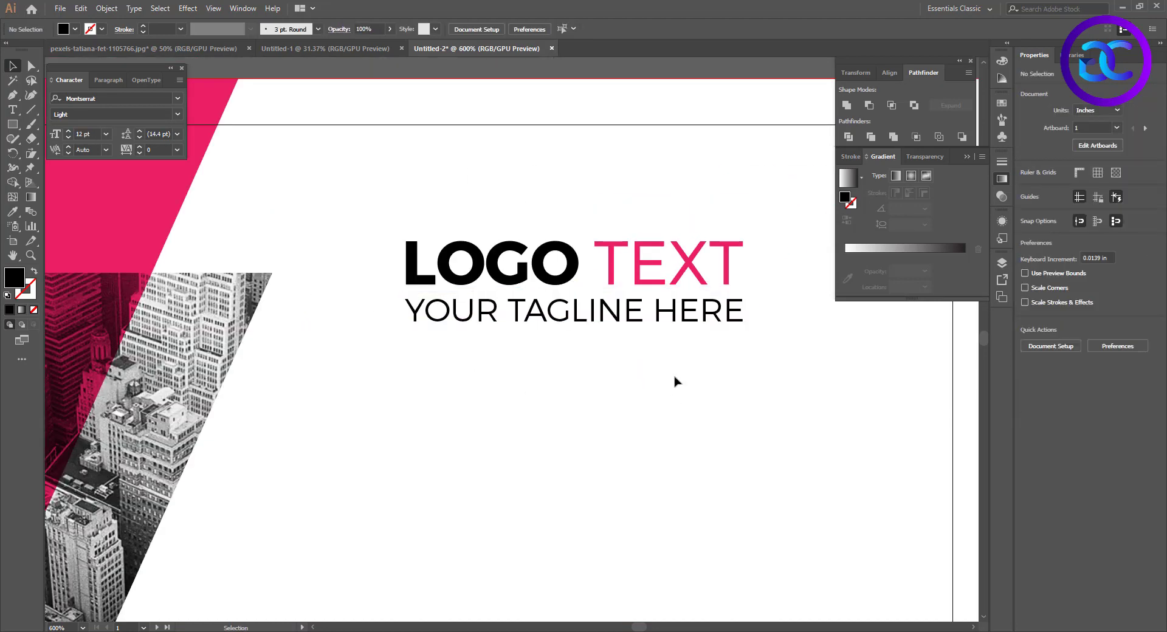
# Enlarge the logo text and tagline together so the logo text is about 16.6 pt, and reposition them on the white area
pyautogui.scroll(-2, 678, 382)
pyautogui.moveTo(763, 399); pyautogui.dragTo(693, 392)
pyautogui.moveTo(693, 392)
pyautogui.mouseDown()
pyautogui.moveTo(650, 365)
pyautogui.moveTo(612, 306)
pyautogui.moveTo(706, 378)
pyautogui.moveTo(677, 393)
pyautogui.mouseUp()
pyautogui.click(635, 378)
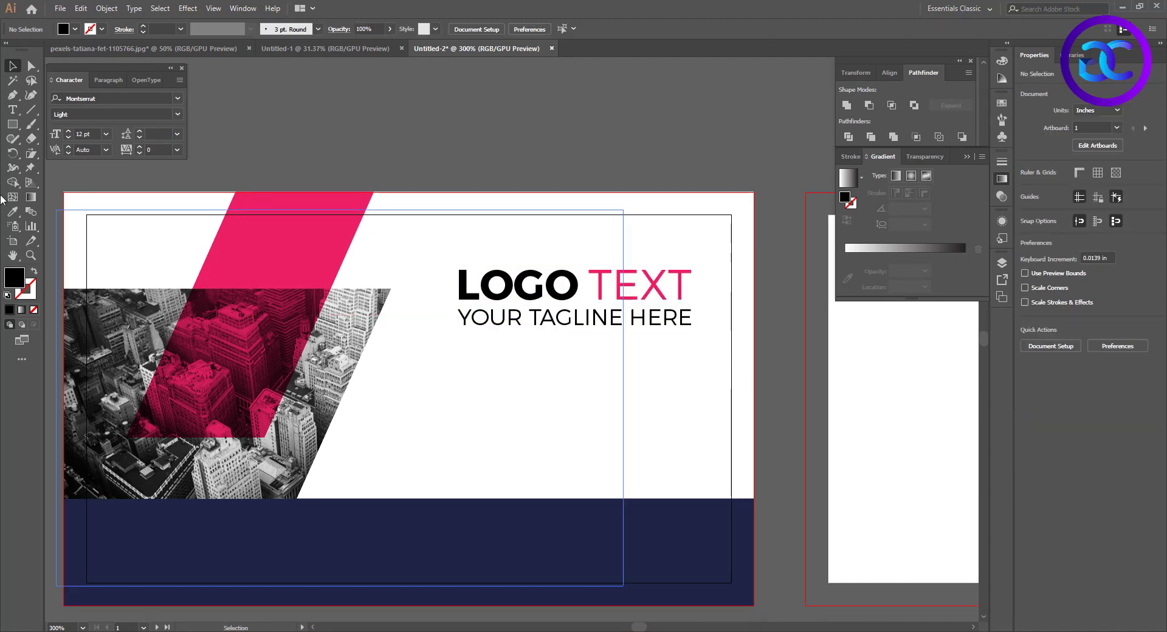
# Draw a black rectangle about 2.264 × 0.25 in above the navy strip, reaching the card's right bleed edge
pyautogui.click(13, 124)
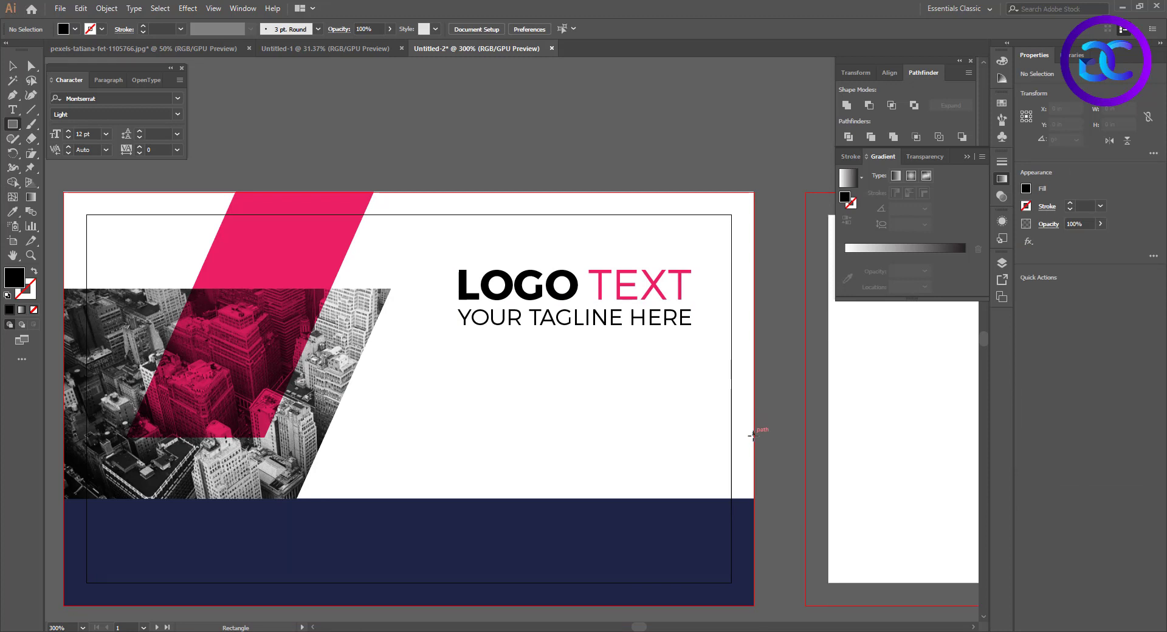
pyautogui.moveTo(753, 436); pyautogui.dragTo(337, 478)
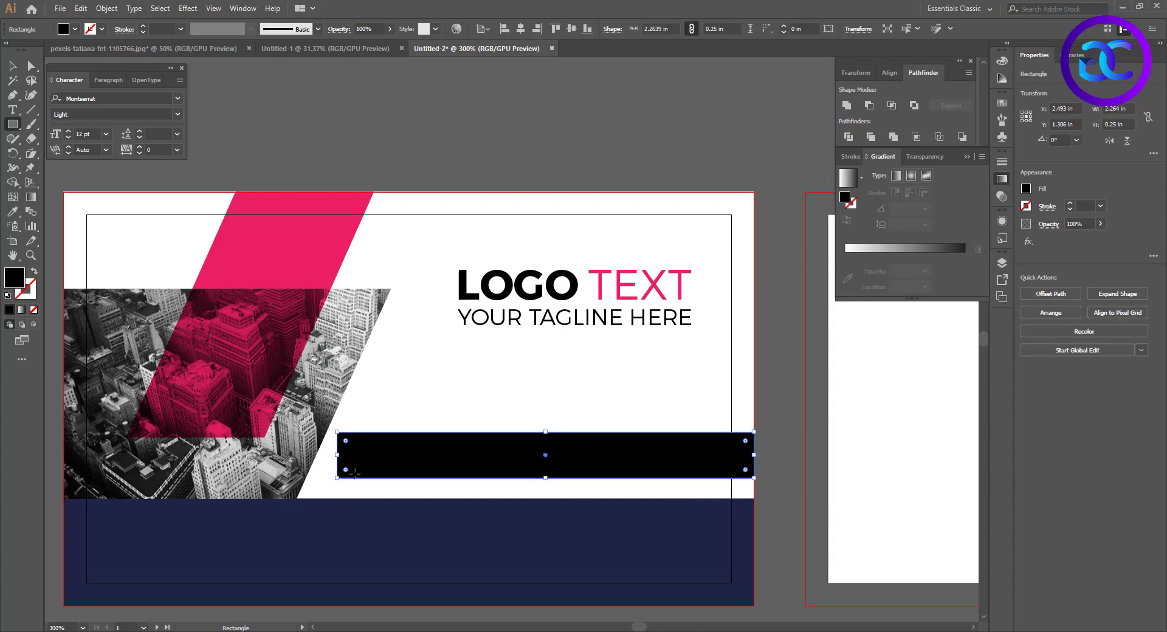
# Open business card 24.ai from the Work File folder, examine its slanted grey stripes and pink bar, and close it
pyautogui.moveTo(583, 631)
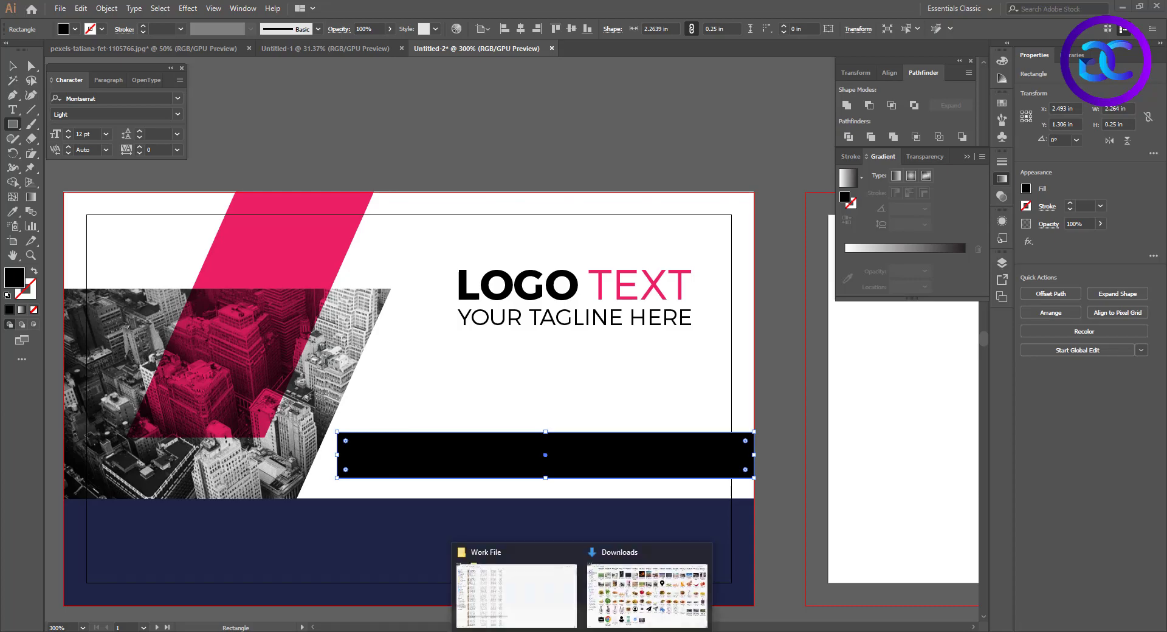
pyautogui.click(517, 597)
pyautogui.doubleClick(155, 520)
pyautogui.scroll(5, 229, 422)
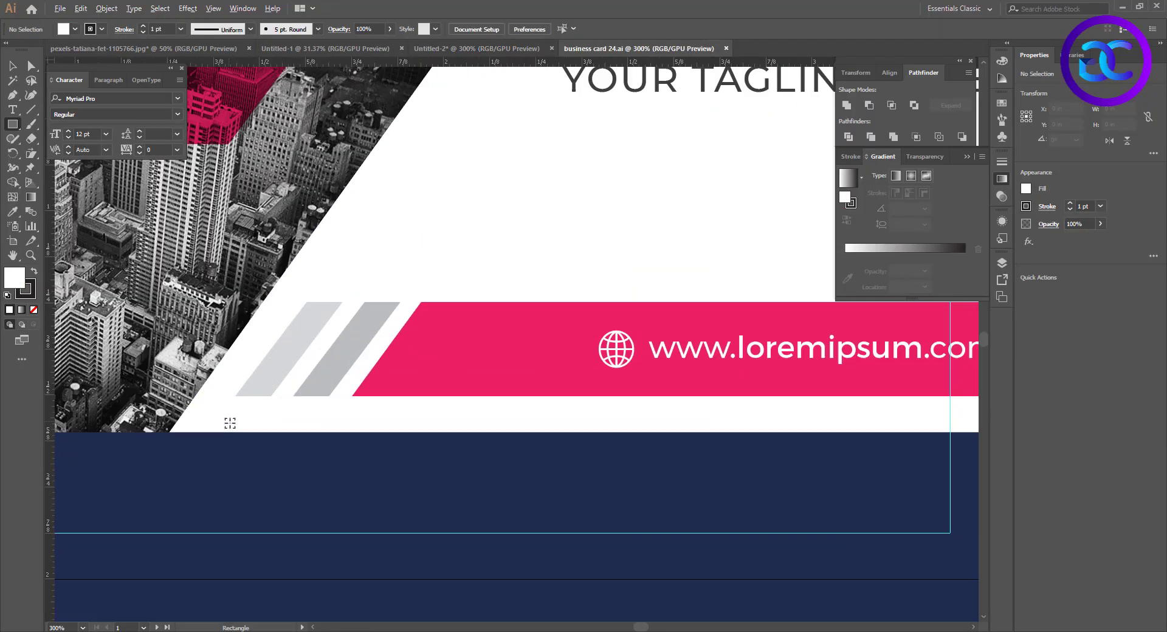
pyautogui.press('v')
pyautogui.click(286, 359)
pyautogui.click(390, 328)
pyautogui.click(338, 317)
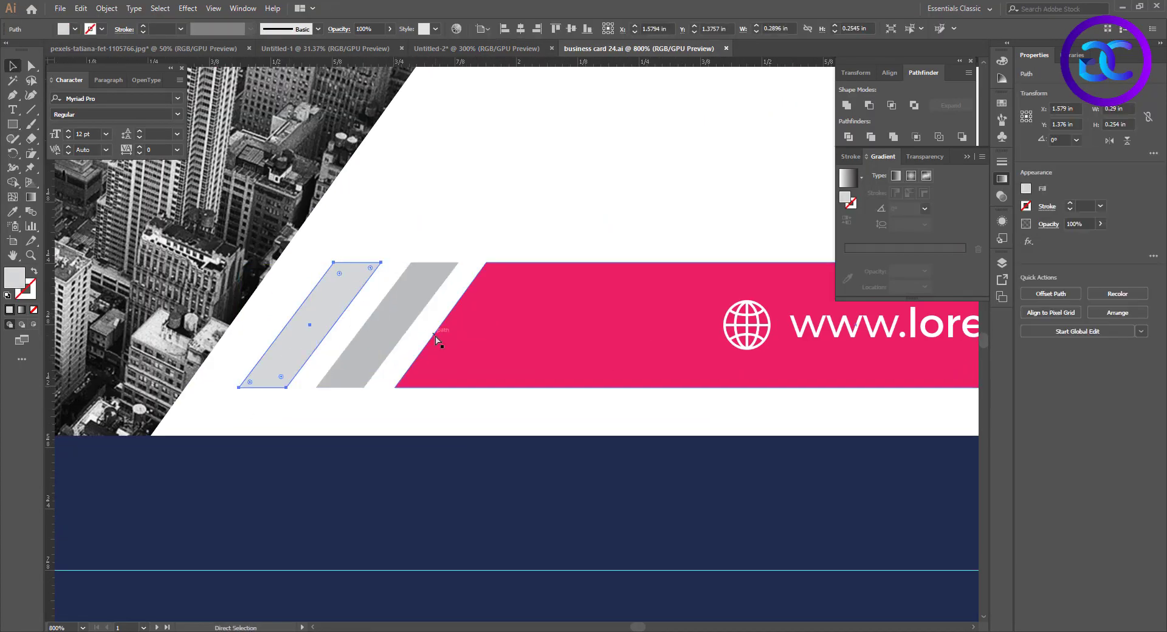
pyautogui.hotkey('ctrl', 'w')
# Slant the black bar's left end by shifting its two left corner points until it runs parallel to the photo's edge
pyautogui.press('a')
pyautogui.click(336, 478)
pyautogui.moveTo(336, 478); pyautogui.dragTo(329, 478)
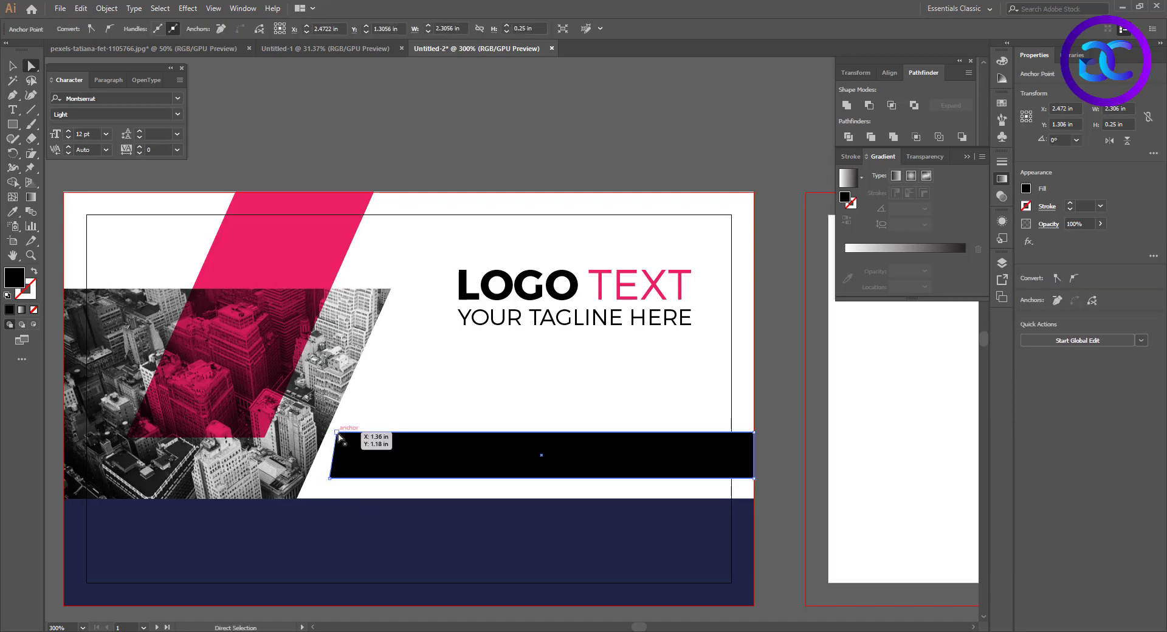
pyautogui.moveTo(336, 432); pyautogui.dragTo(350, 432)
pyautogui.scroll(1, 406, 527)
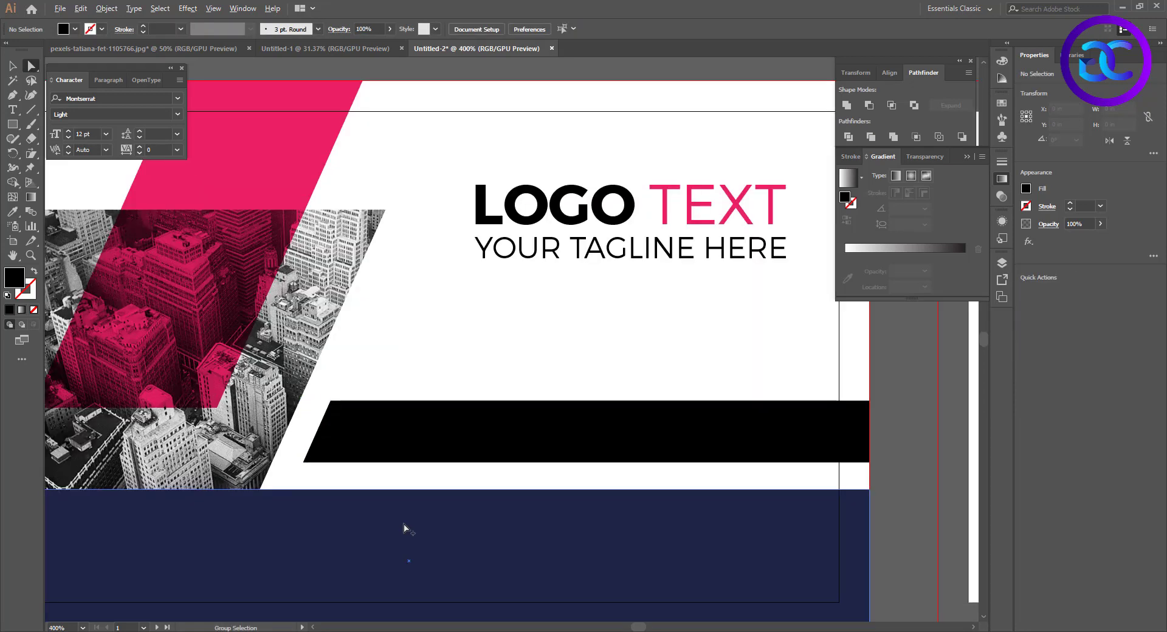
pyautogui.press('v')
pyautogui.click(389, 450)
pyautogui.click(341, 367)
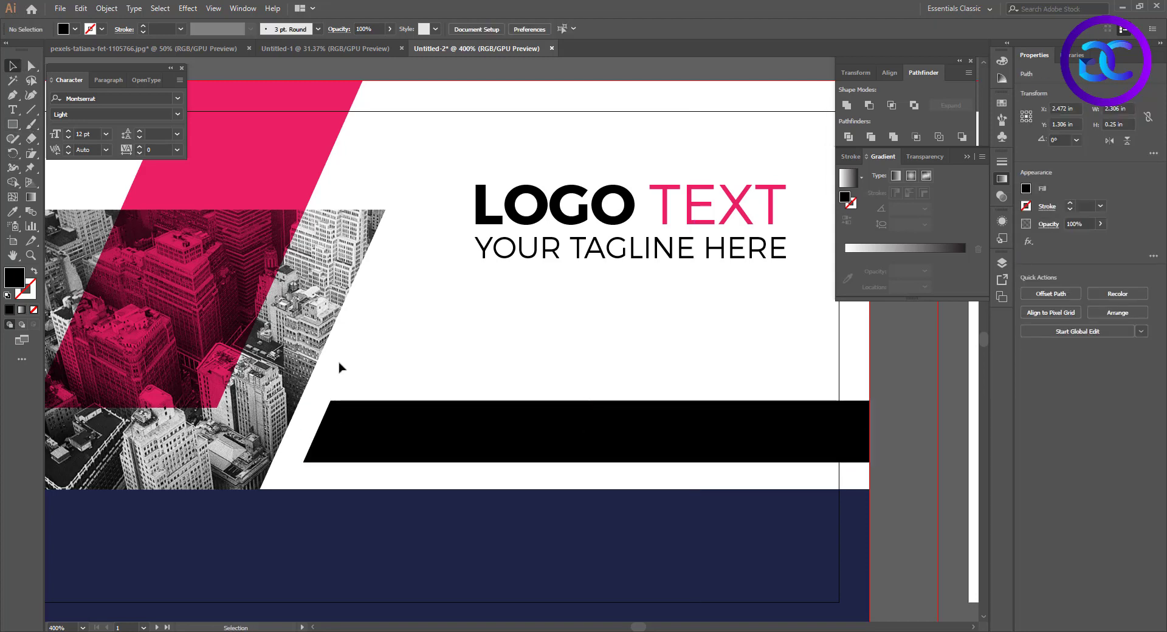
# Draw a slanted line along the black bar's left end and repeat copies rightward at equal spacing, making five parallel lines across the bar
pyautogui.click(31, 109)
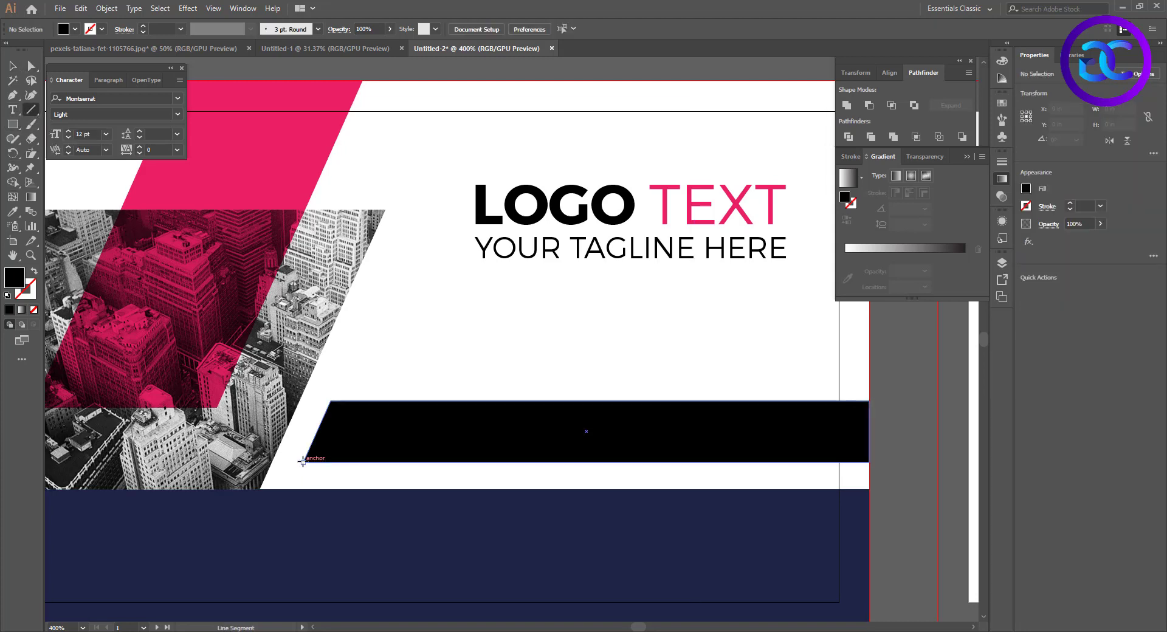
pyautogui.moveTo(303, 461)
pyautogui.mouseDown()
pyautogui.moveTo(363, 350)
pyautogui.moveTo(364, 323)
pyautogui.mouseUp()
pyautogui.press('a')
pyautogui.press('v')
pyautogui.moveTo(335, 391); pyautogui.dragTo(374, 386)
pyautogui.hotkey('ctrl', 'd')
pyautogui.hotkey('ctrl', 'd')
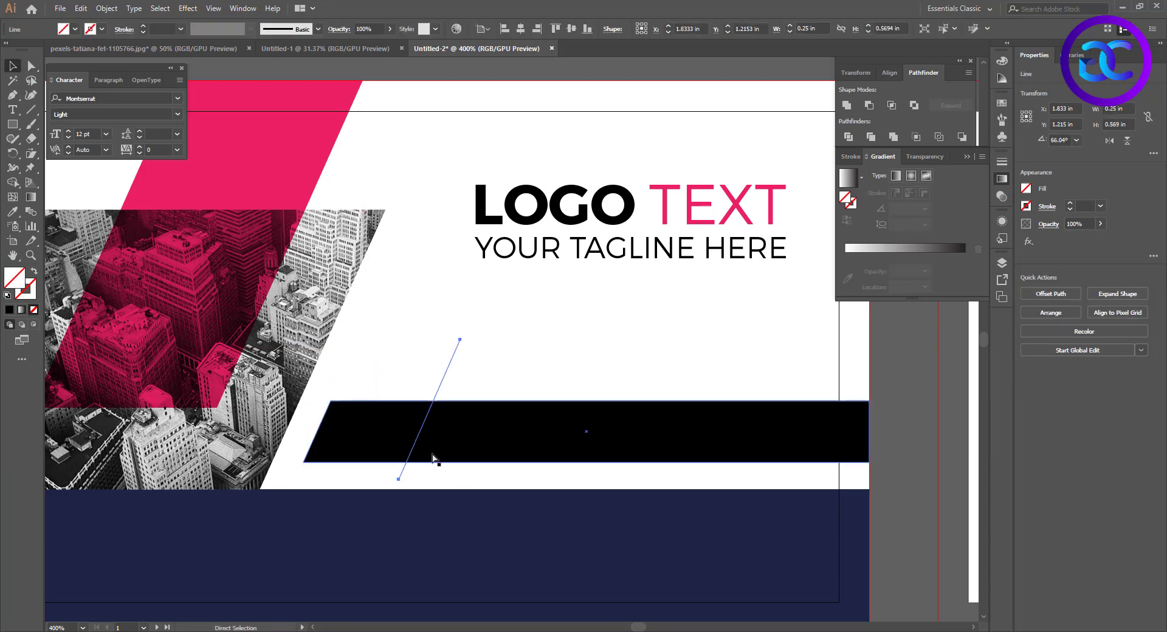
pyautogui.hotkey('ctrl', 'd')
# Cut the second and fourth slanted segments out of the black bar with the Shape Builder and delete the leftover dividing lines
pyautogui.moveTo(539, 359); pyautogui.dragTo(316, 471)
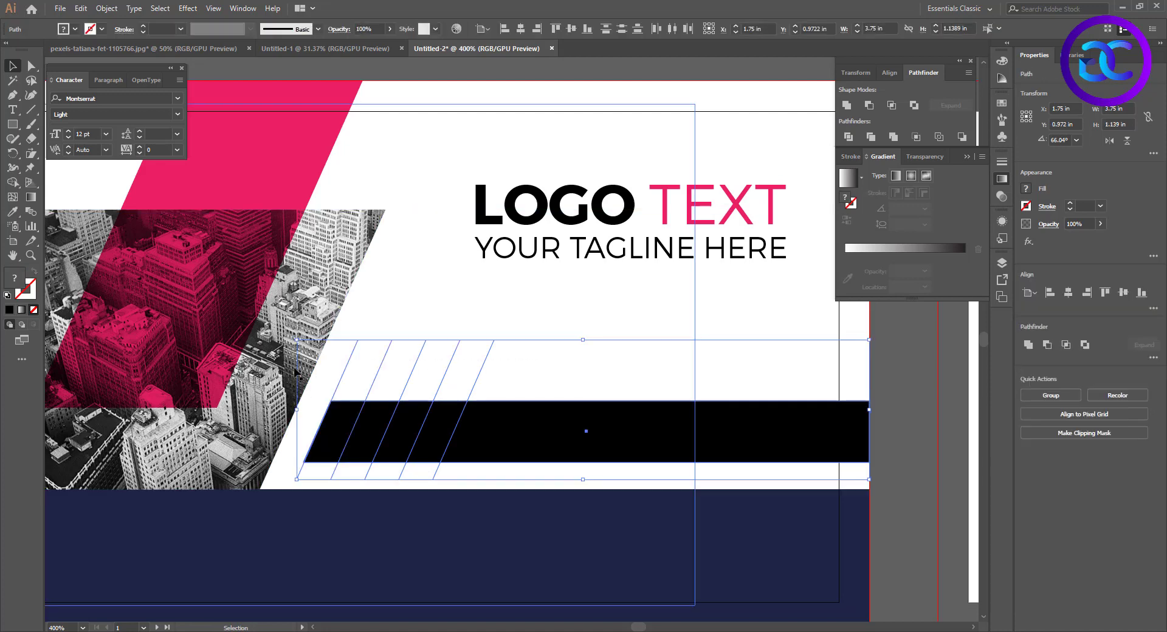
pyautogui.click(12, 182)
pyautogui.keyDown('alt'); pyautogui.click(369, 441); pyautogui.keyUp('alt')
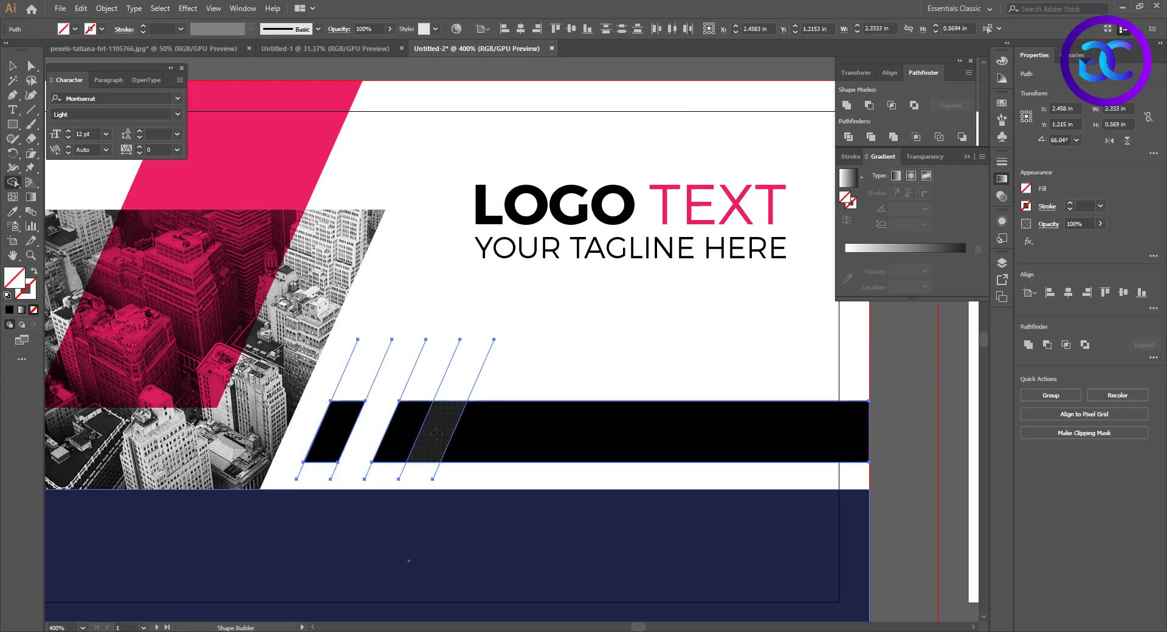
pyautogui.keyDown('alt'); pyautogui.click(436, 435); pyautogui.keyUp('alt')
pyautogui.press('v')
pyautogui.moveTo(535, 360); pyautogui.dragTo(336, 379)
pyautogui.press('Delete')
# Fill the long black bar with the pink sampled from the word "TEXT" and deselect it
pyautogui.click(539, 429)
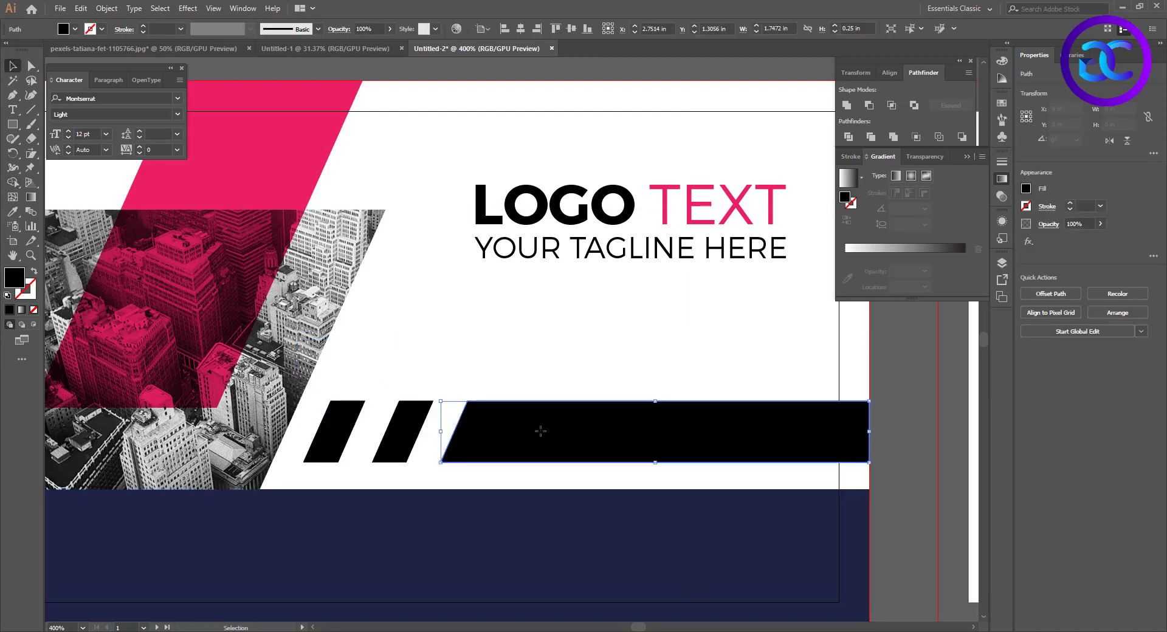
pyautogui.press('i')
pyautogui.click(658, 191)
pyautogui.press('v')
pyautogui.click(586, 374)
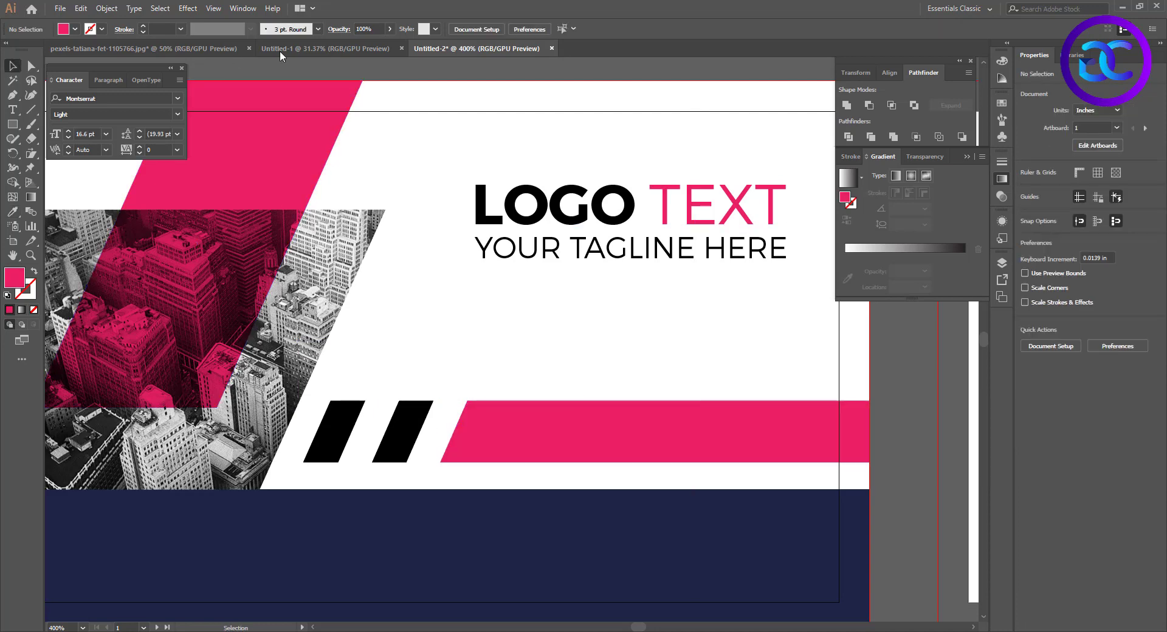
# Paste the white globe icon into the business card document and place it near the right end of the pink bar
pyautogui.click(139, 48)
pyautogui.click(430, 50)
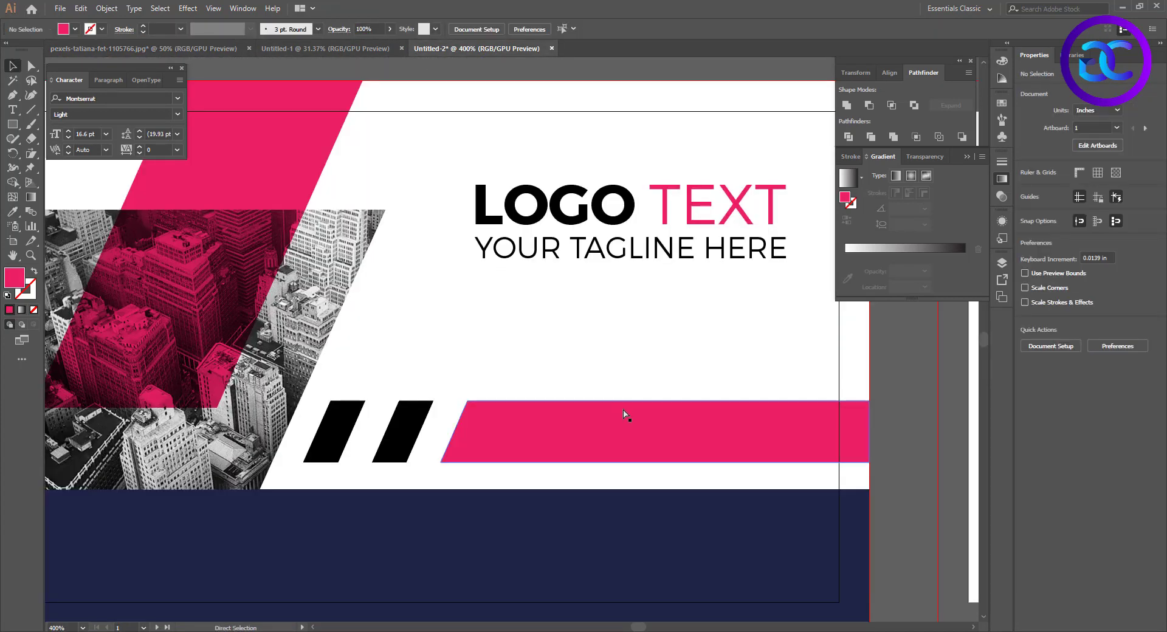
pyautogui.hotkey('ctrl', 'v')
pyautogui.moveTo(510, 338); pyautogui.dragTo(826, 447)
pyautogui.click(794, 366)
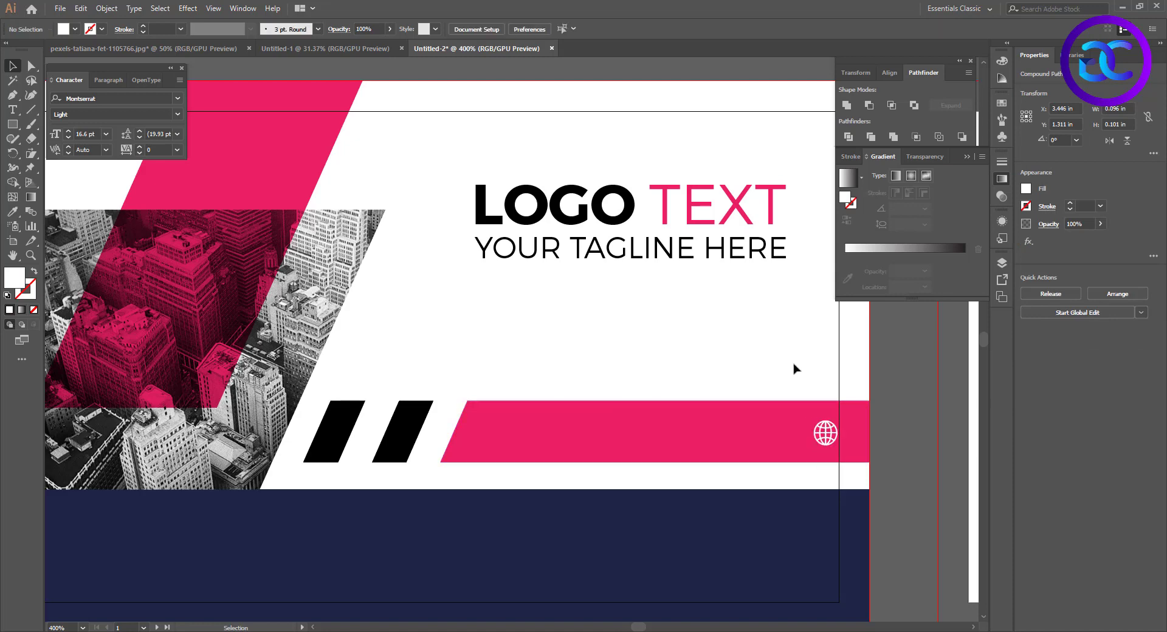
# Fill the black stripe nearest the pink bar with a medium grey swatch
pyautogui.click(414, 433)
pyautogui.click(75, 29)
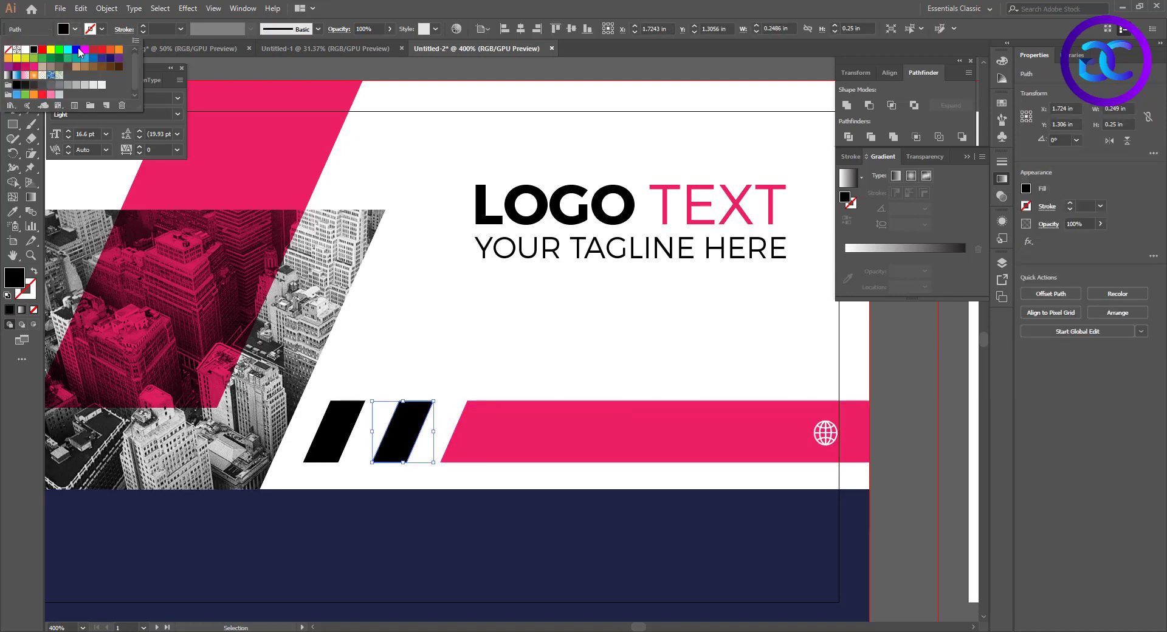
pyautogui.click(85, 85)
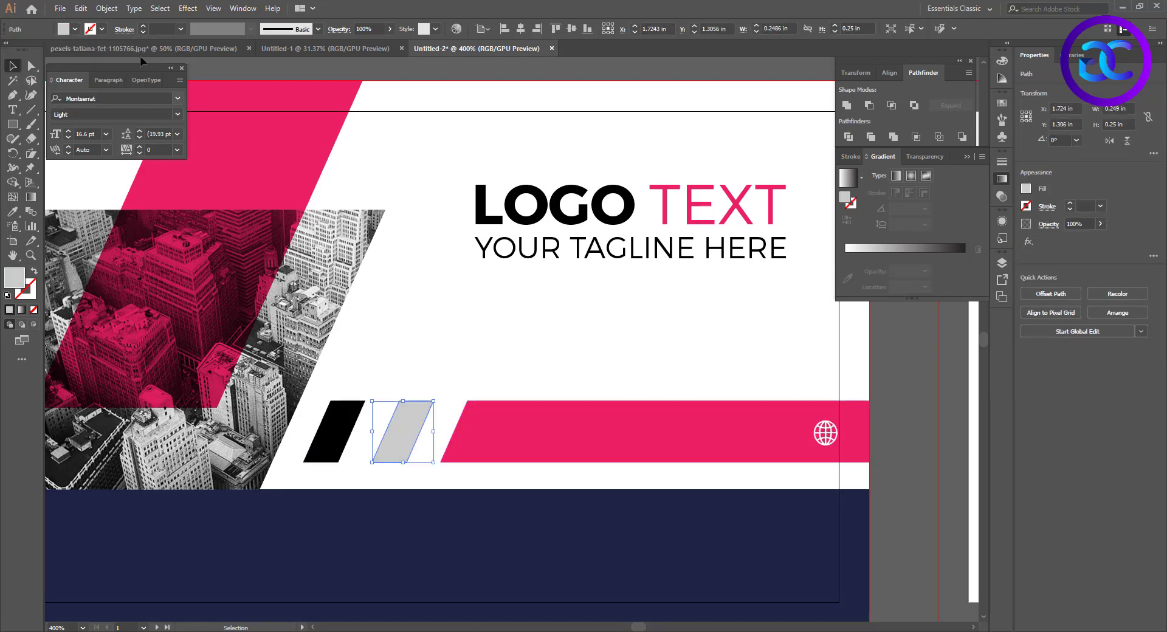
pyautogui.click(75, 28)
pyautogui.click(77, 84)
# Fill the remaining black stripe with a light grey swatch and deselect it
pyautogui.click(334, 431)
pyautogui.click(75, 29)
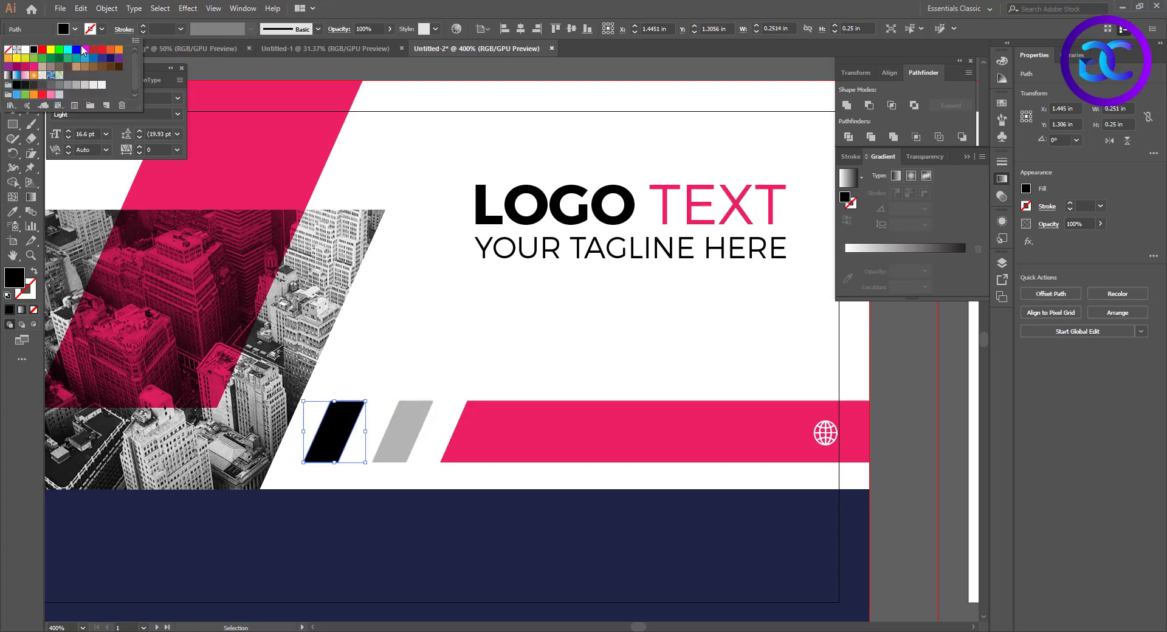
pyautogui.click(85, 85)
pyautogui.click(93, 85)
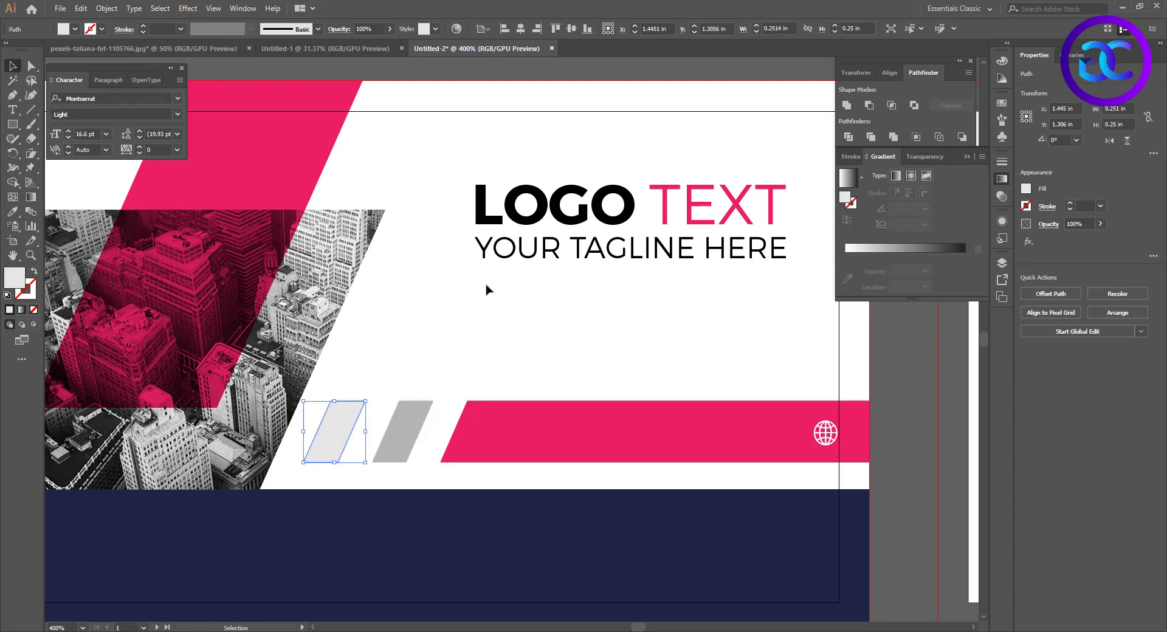
pyautogui.click(573, 399)
pyautogui.keyDown('alt'); pyautogui.scroll(-2, 573, 399); pyautogui.keyUp('alt')
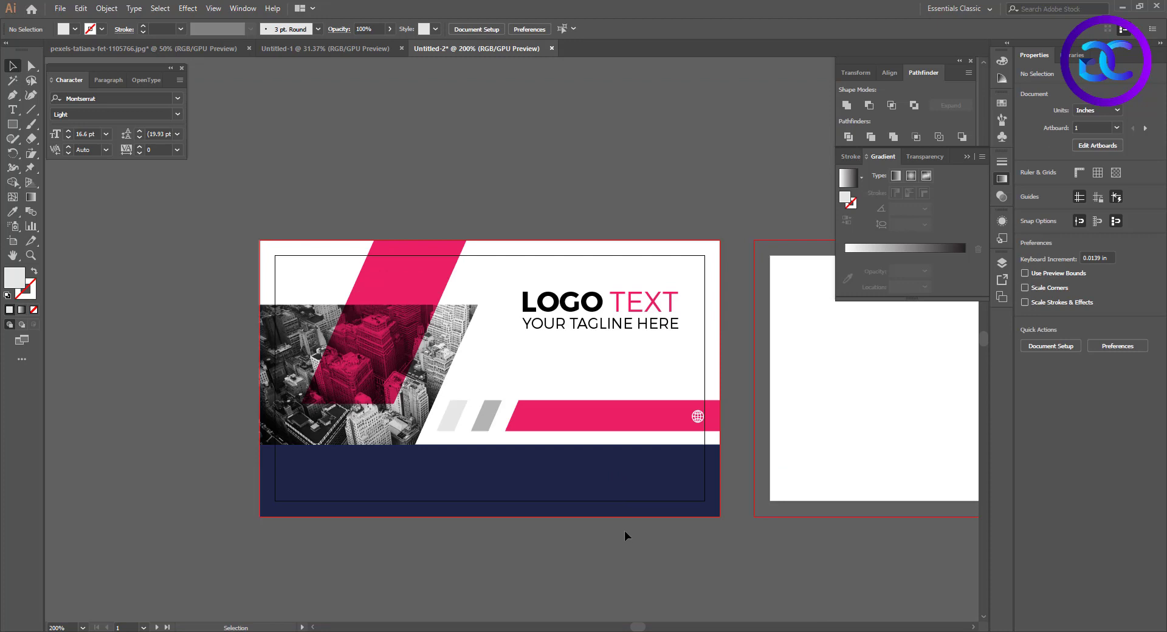
pyautogui.keyDown('alt'); pyautogui.scroll(1, 683, 438); pyautogui.keyUp('alt')
pyautogui.keyDown('alt'); pyautogui.moveTo(586, 280); pyautogui.dragTo(598, 416); pyautogui.keyUp('alt')
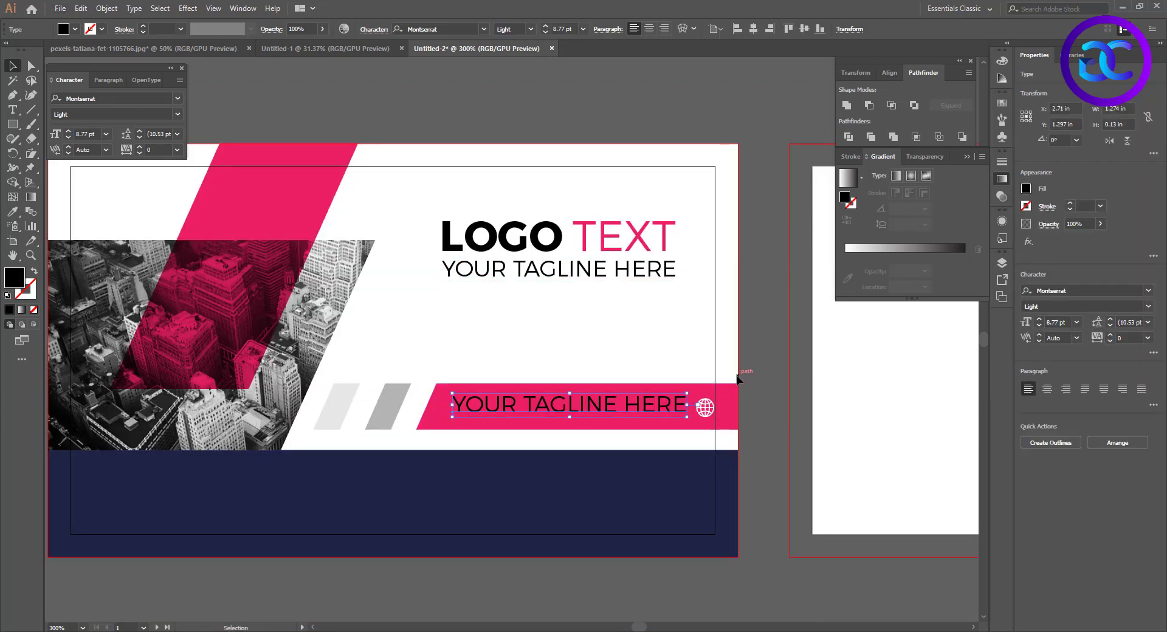
pyautogui.tripleClick(610, 404)
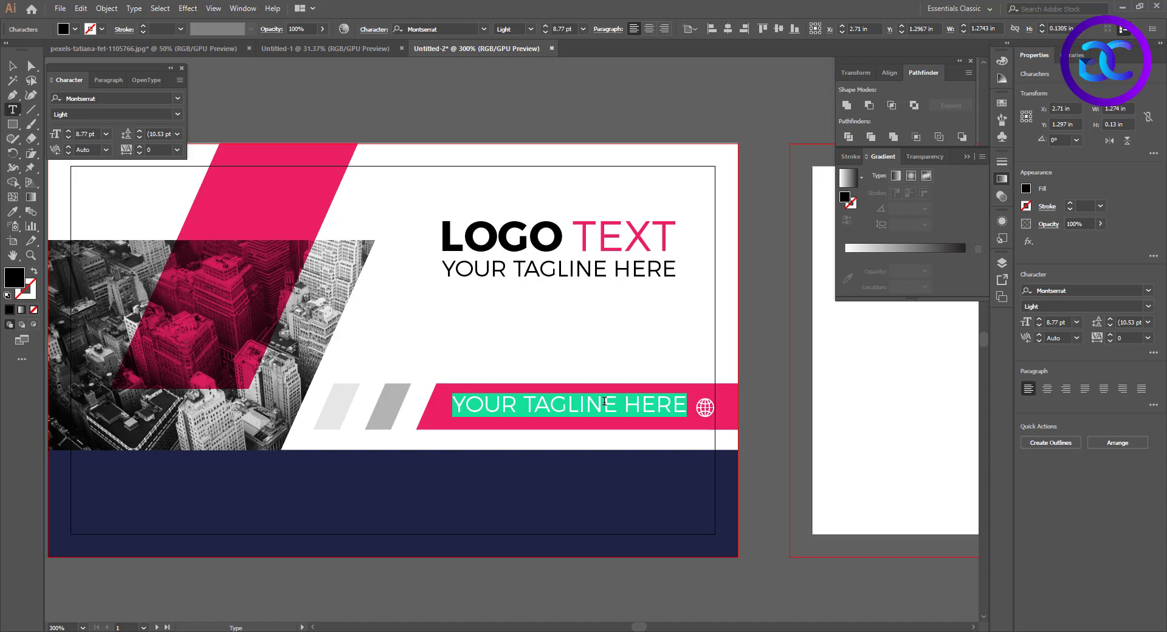
pyautogui.write('www.loremipsum.com')
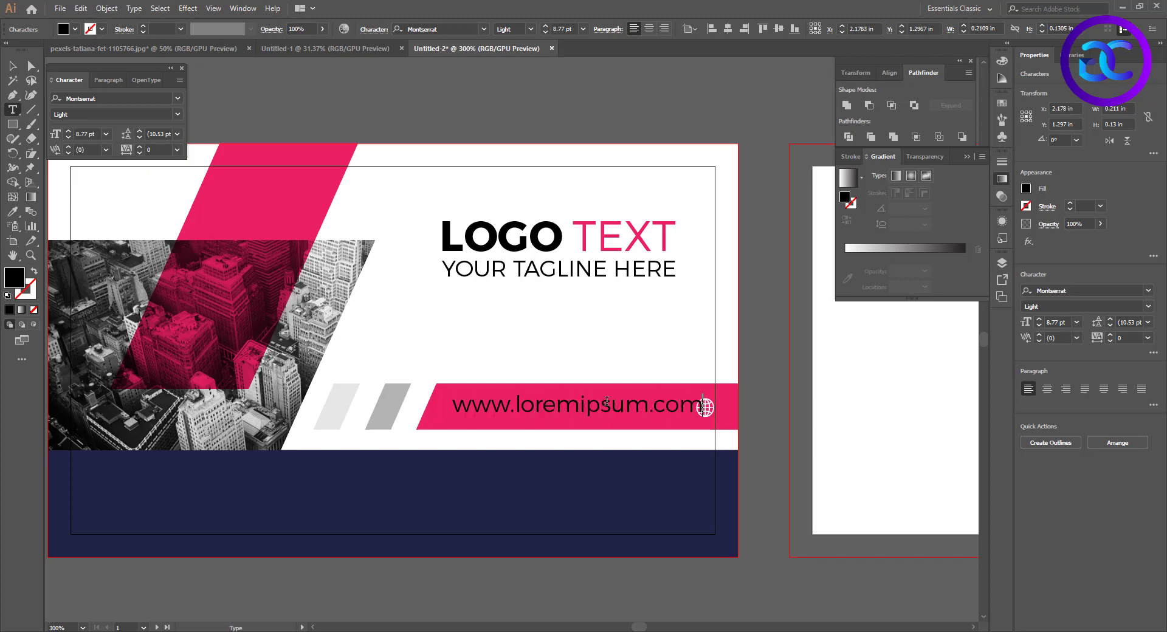
# Fill the website address on the pink bar with white
pyautogui.click(14, 66)
pyautogui.click(75, 29)
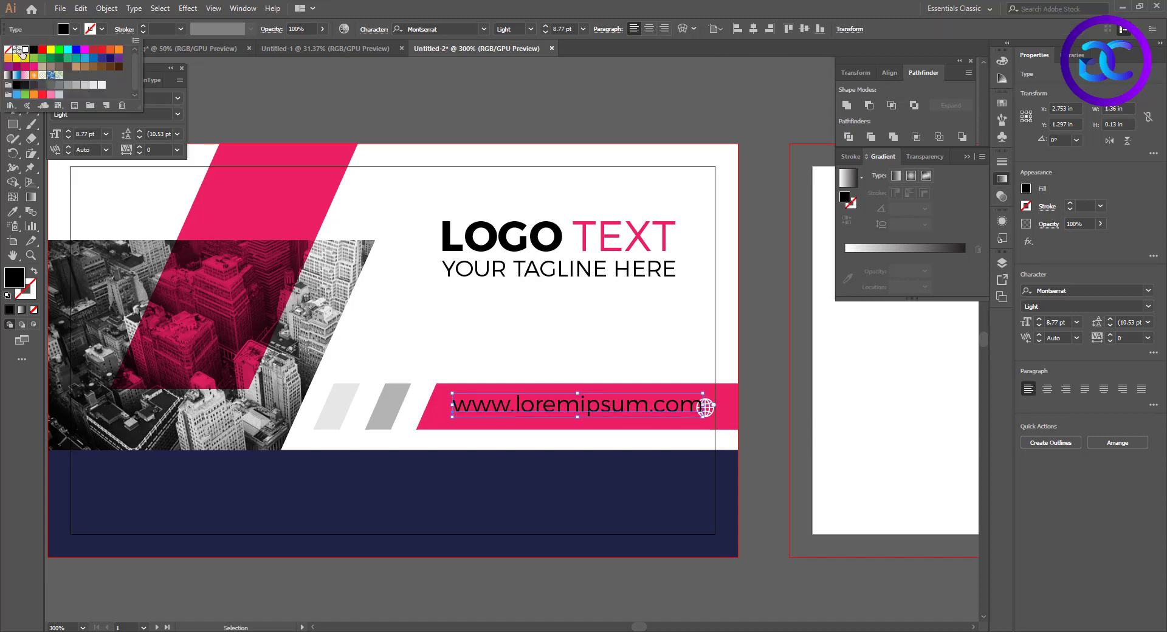
pyautogui.click(23, 47)
# Place the globe icon in front of the website address and shift the address slightly right to make room
pyautogui.click(711, 414)
pyautogui.moveTo(710, 410); pyautogui.dragTo(454, 409)
pyautogui.moveTo(525, 411); pyautogui.dragTo(537, 409)
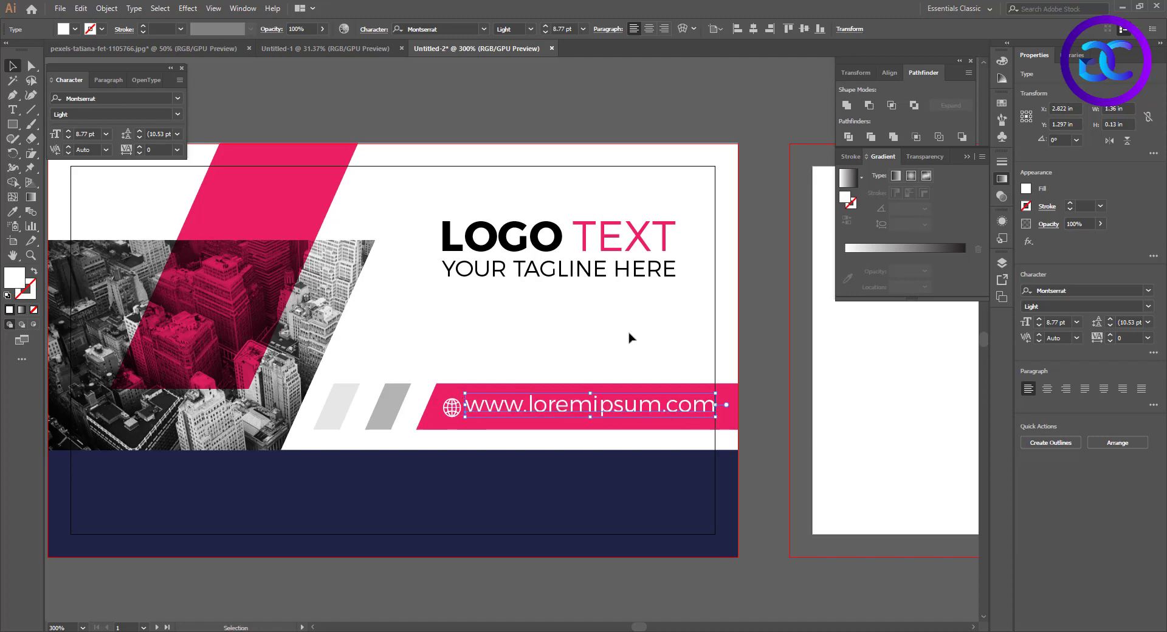
pyautogui.click(627, 334)
# Draw a 3.75 × 2.25 in white rectangle over the front card, covering its full bleed area
pyautogui.scroll(-1, 606, 339)
pyautogui.click(13, 124)
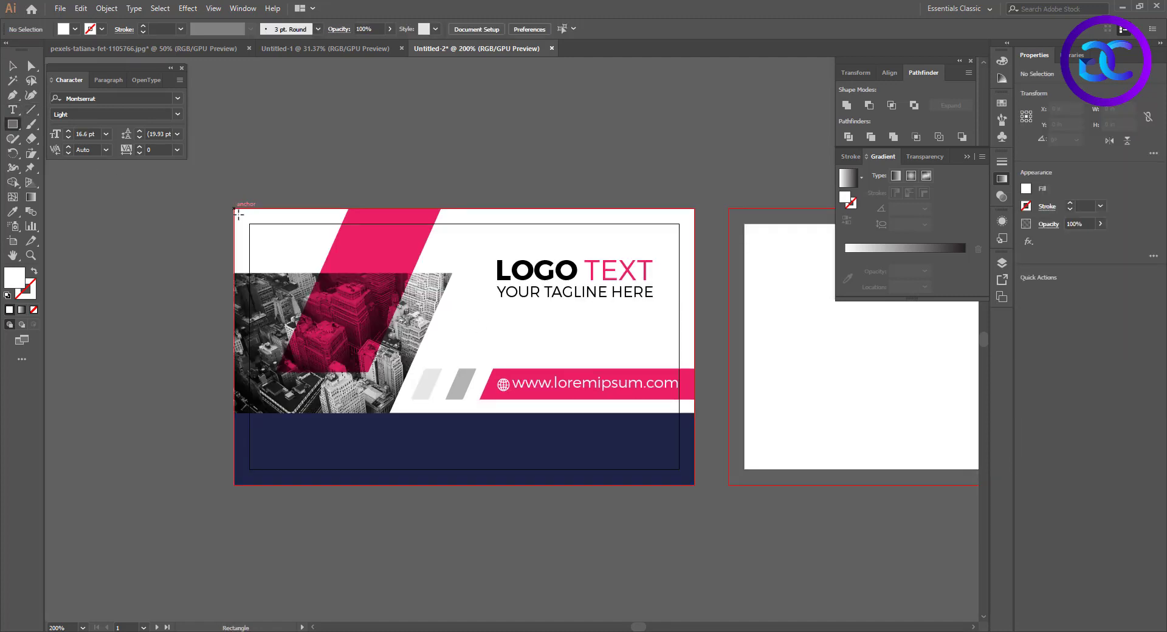
pyautogui.moveTo(237, 213); pyautogui.dragTo(695, 484)
# Offset the bleed-size rectangle's path by -0.125 in with miter joins and a miter limit of 4
pyautogui.click(107, 9)
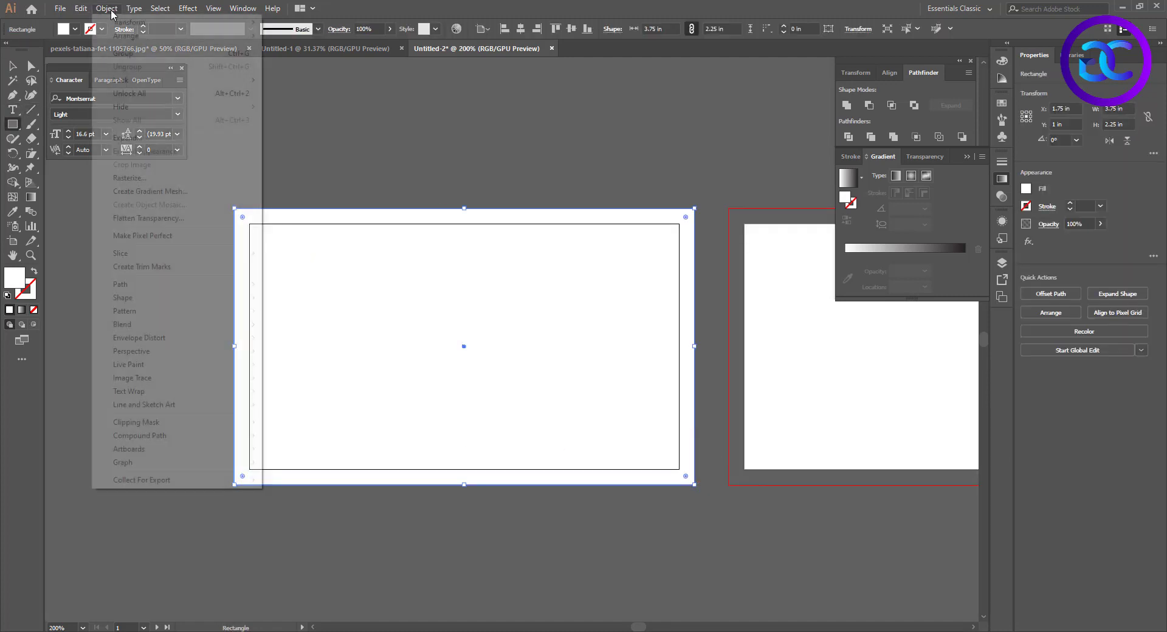
pyautogui.moveTo(120, 284)
pyautogui.click(289, 328)
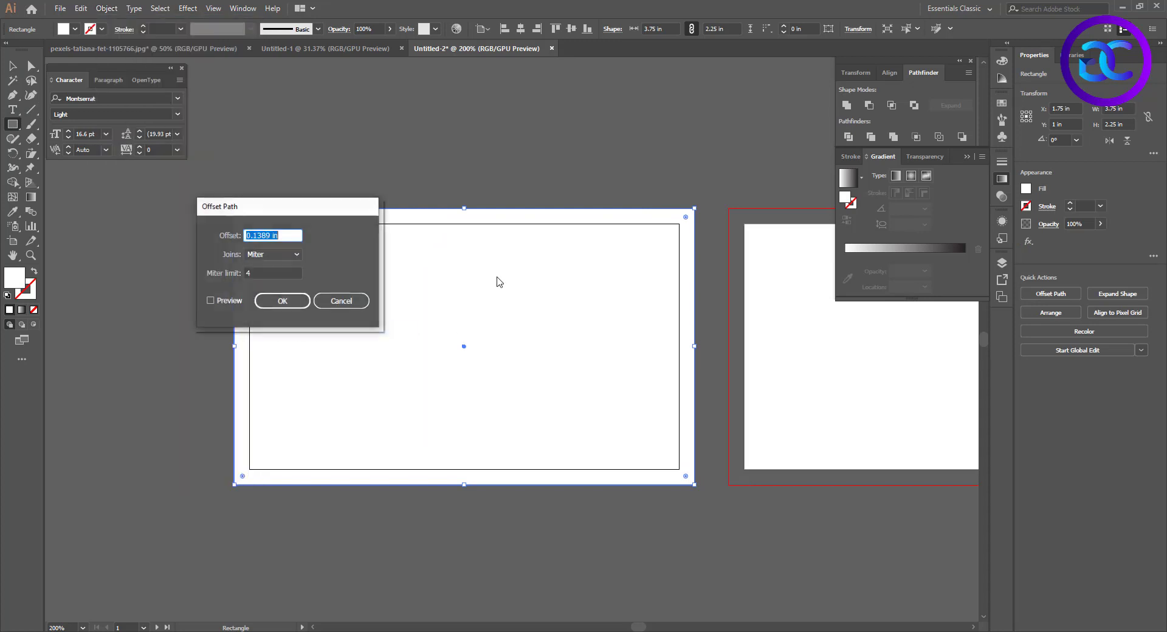
pyautogui.click(211, 300)
pyautogui.write('-0.125')
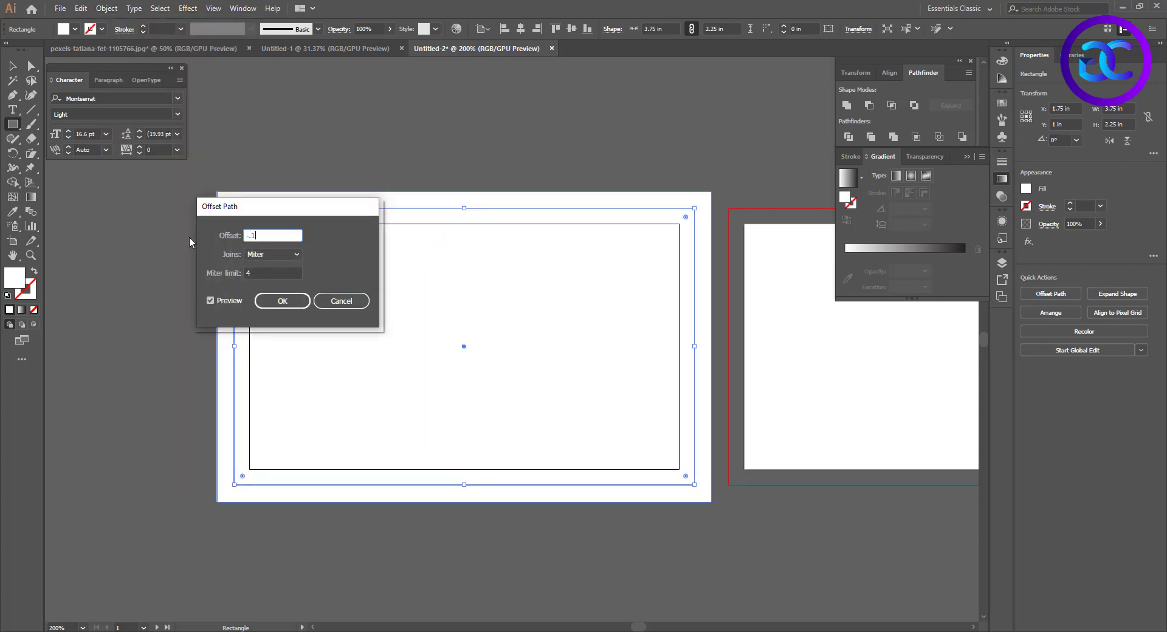
pyautogui.click(264, 274)
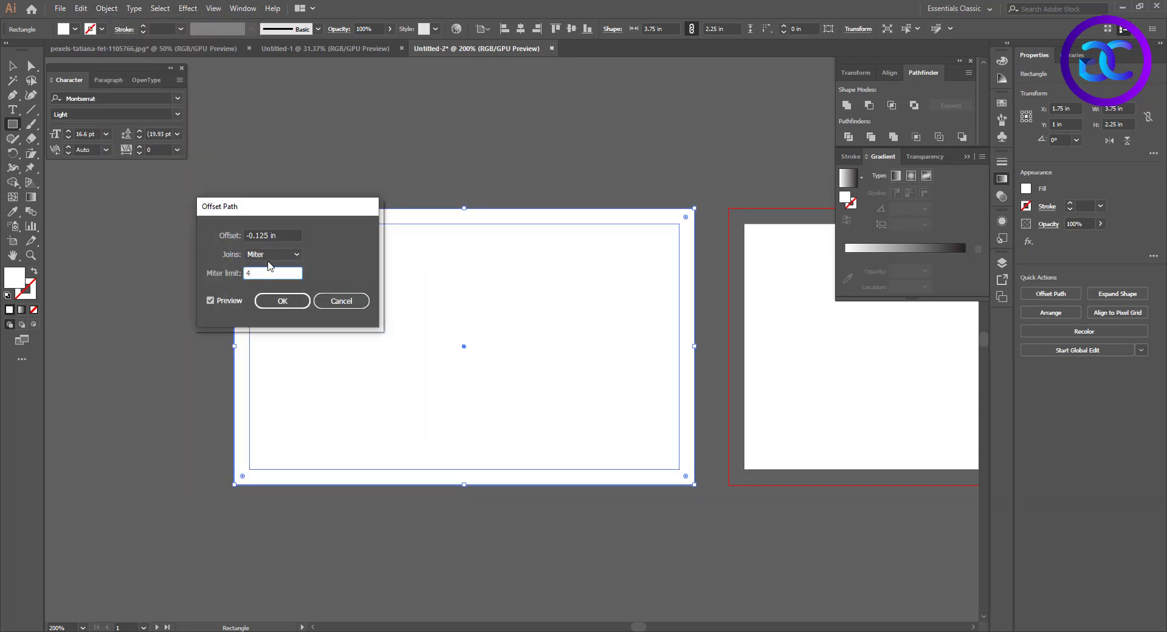
pyautogui.click(224, 300)
pyautogui.click(224, 301)
pyautogui.click(223, 301)
pyautogui.click(224, 300)
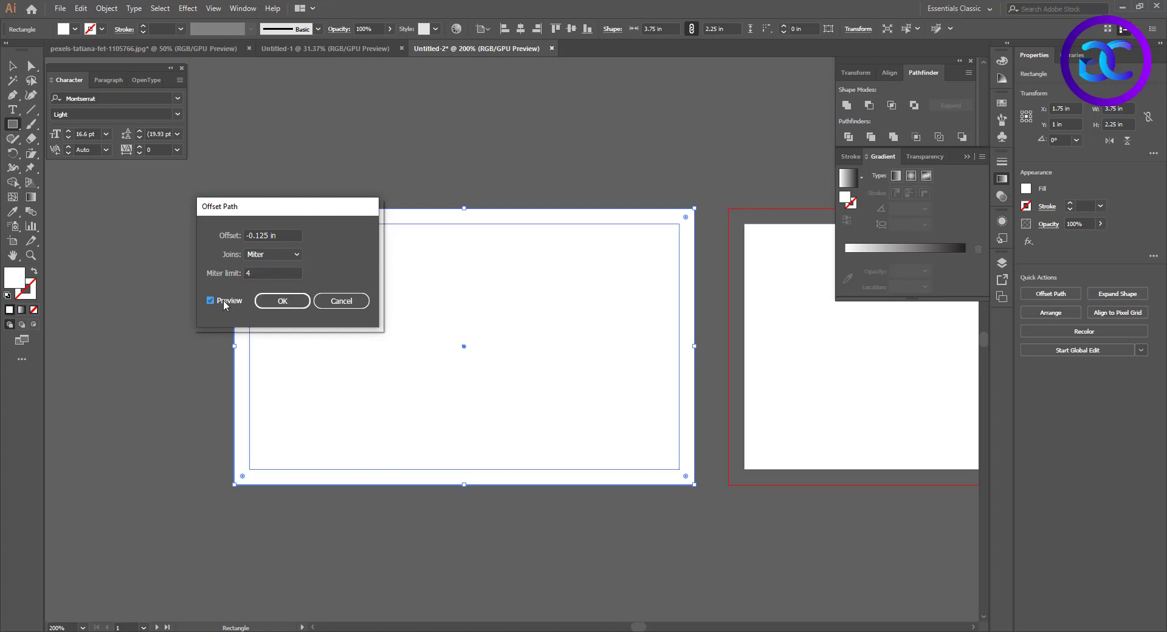
pyautogui.click(282, 301)
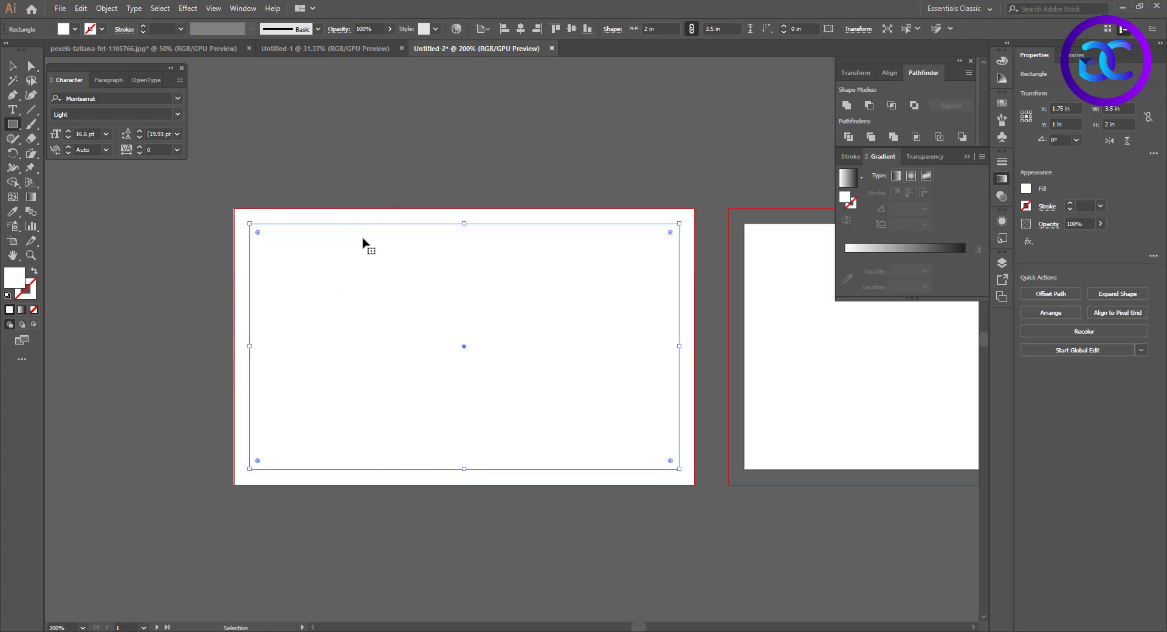
# Turn the inset rectangle into a guide and clear the white rectangle off the front artwork
pyautogui.hotkey('ctrl', '5')
pyautogui.hotkey('ctrl', 'alt', ';')
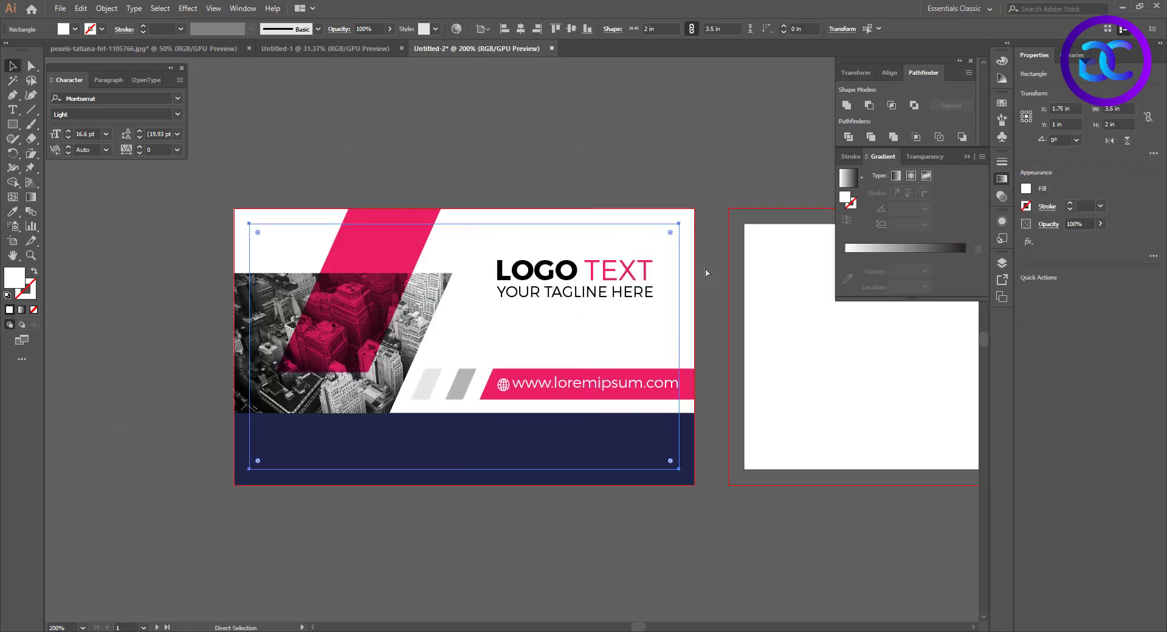
pyautogui.click(705, 273)
pyautogui.moveTo(734, 325); pyautogui.dragTo(638, 324)
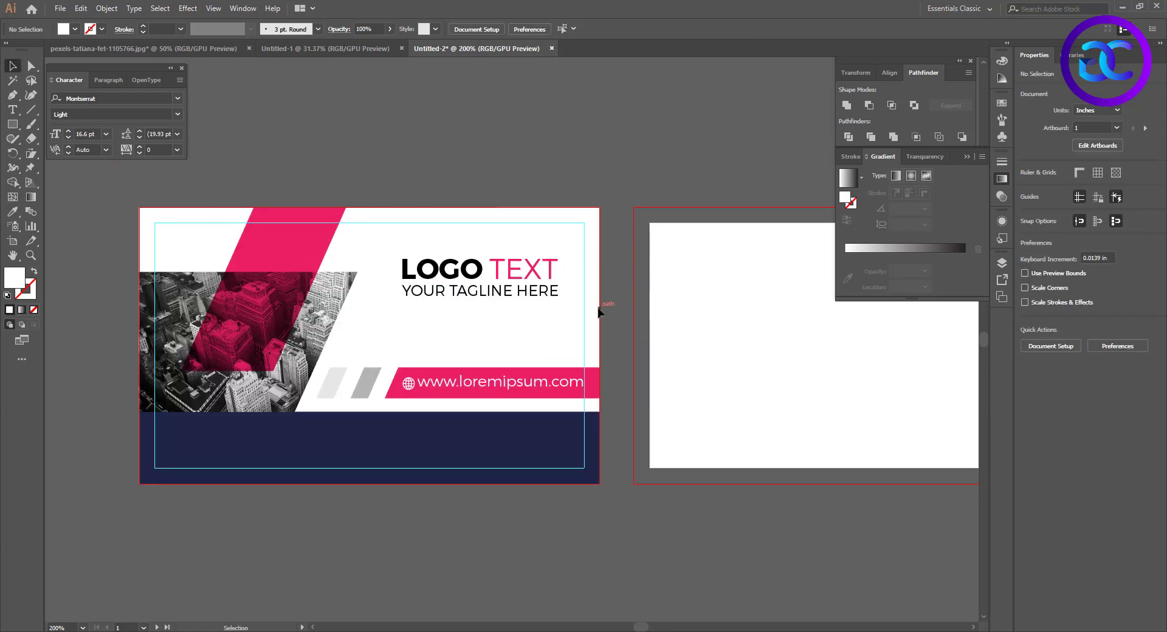
# Try to copy the front card's guide rectangle onto the blank back card
pyautogui.keyDown('ctrl'); pyautogui.click(585, 294); pyautogui.keyUp('ctrl')
pyautogui.click(614, 282)
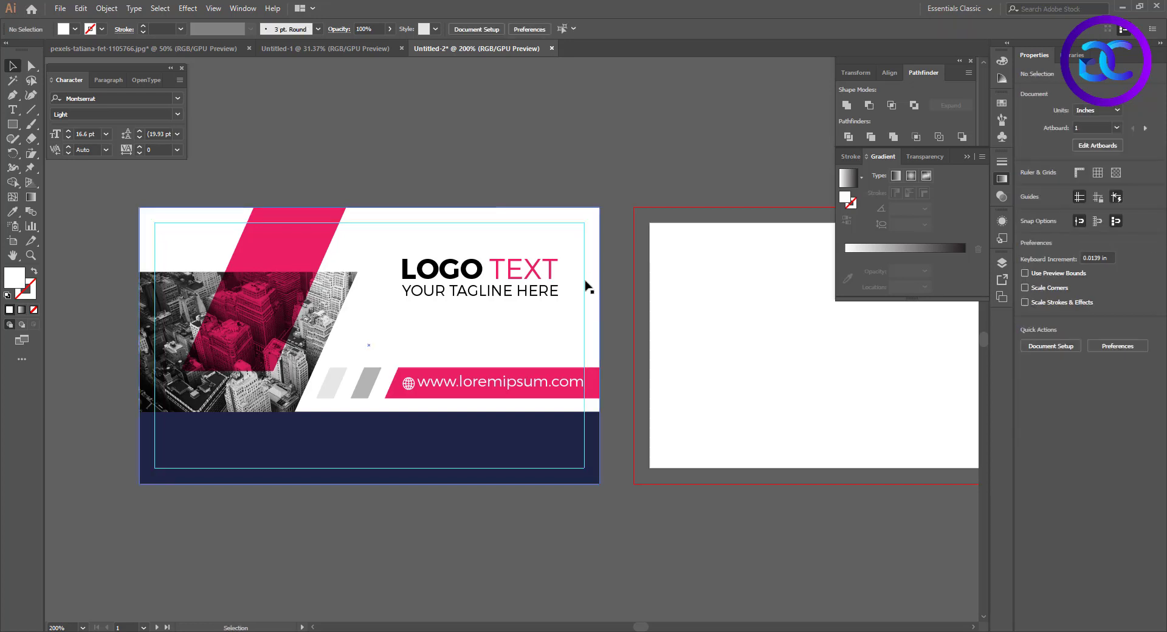
pyautogui.moveTo(584, 283); pyautogui.dragTo(832, 283)
pyautogui.hotkey('ctrl', 'z')
pyautogui.moveTo(747, 330); pyautogui.dragTo(547, 327)
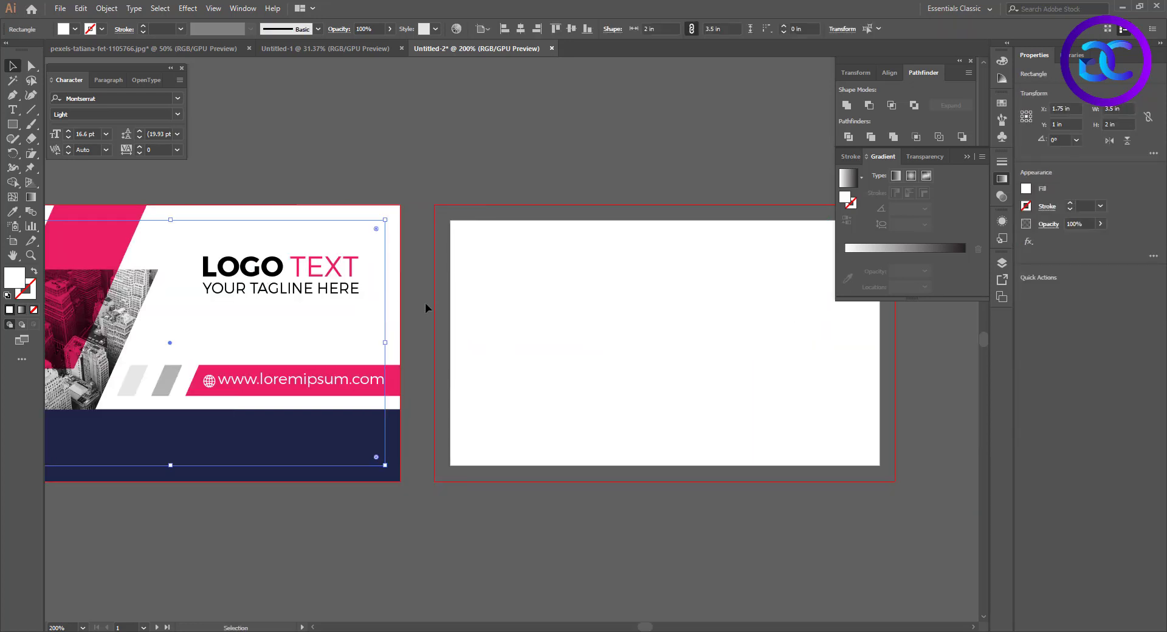
pyautogui.click(415, 261)
pyautogui.moveTo(385, 260); pyautogui.dragTo(850, 321)
pyautogui.click(385, 254)
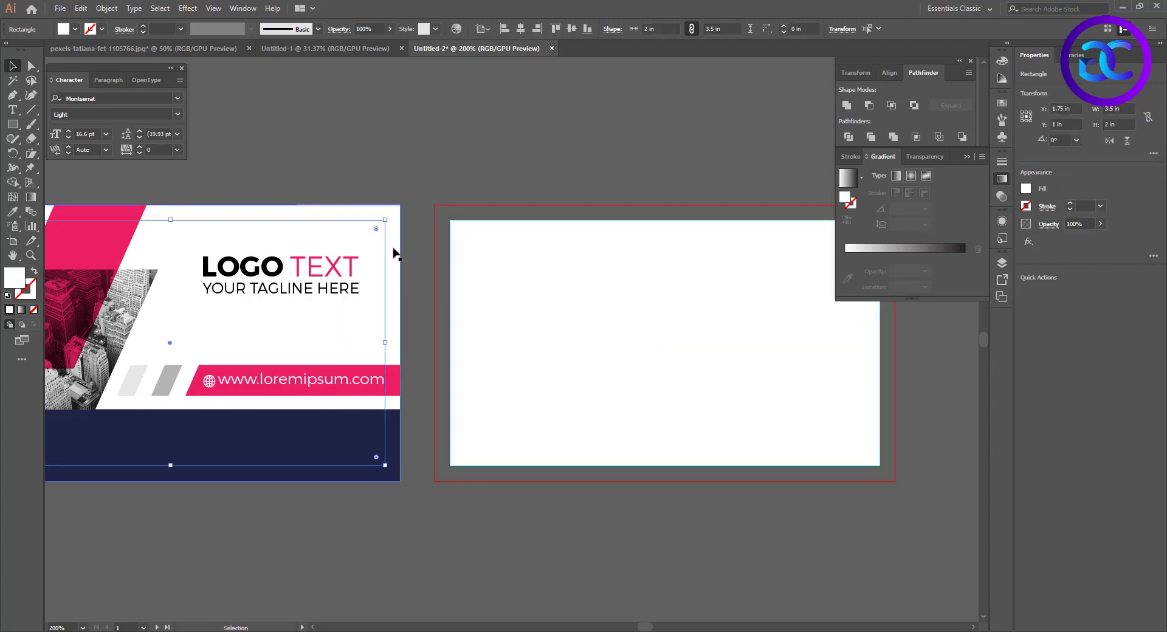
pyautogui.click(435, 293)
pyautogui.moveTo(396, 298); pyautogui.dragTo(513, 298)
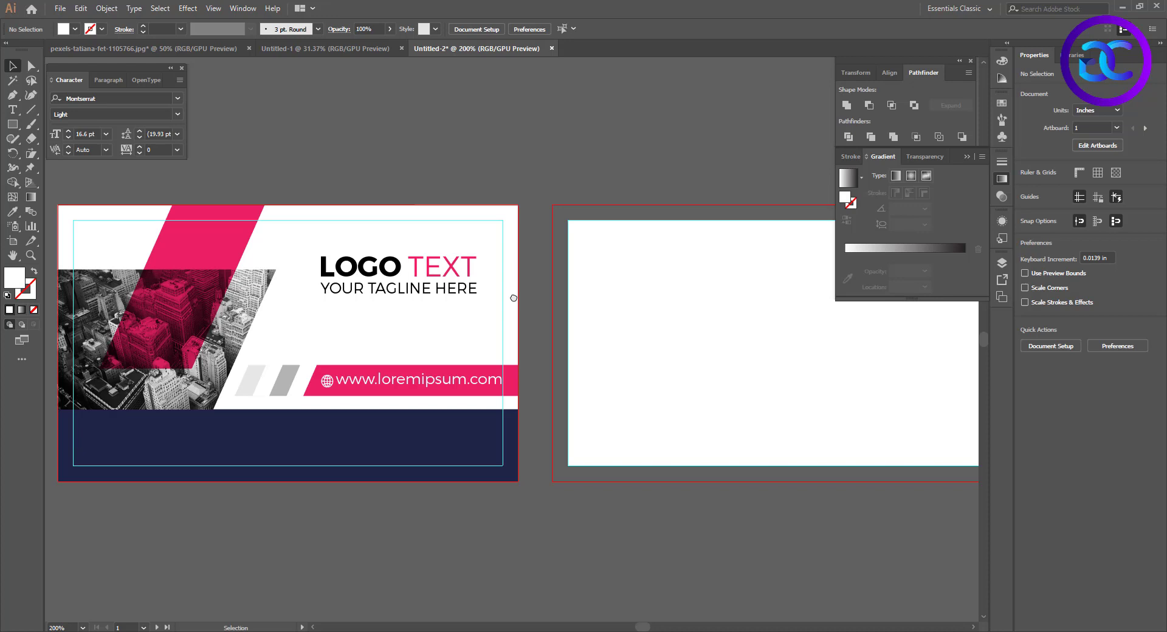
# Undo the latest guide changes until the bleed-size rectangle is back over the front card
pyautogui.hotkey('ctrl', 'z')
pyautogui.hotkey('ctrl', 'z')
pyautogui.hotkey('ctrl', 'z')
pyautogui.hotkey('ctrl', 'z')
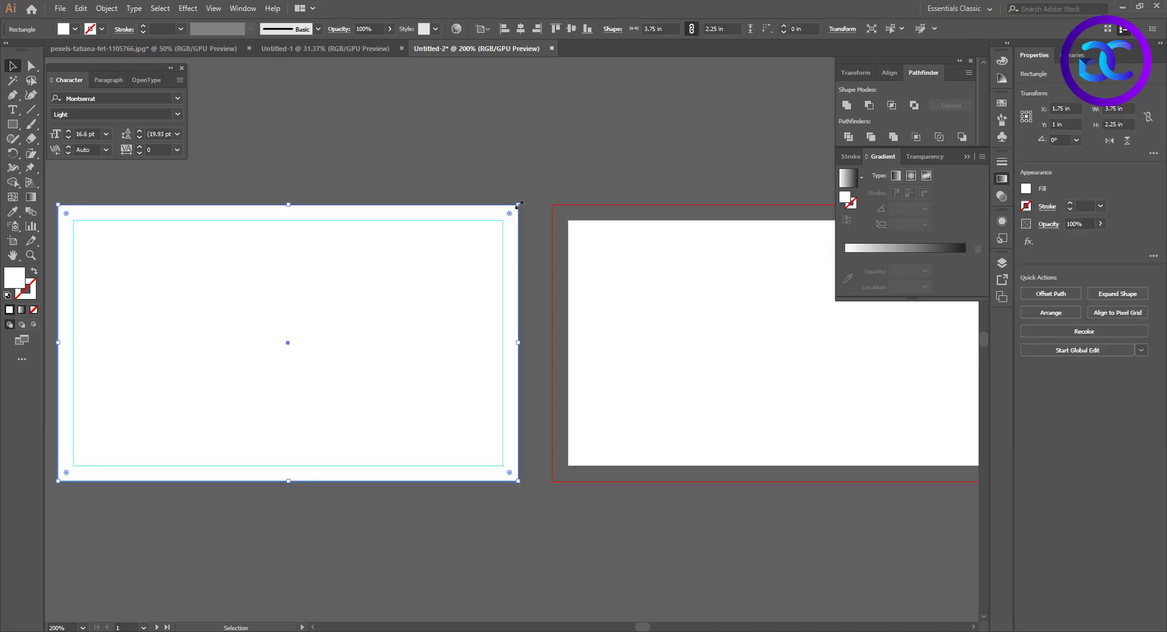
# Resize the covering rectangle to the 3.5 × 2 in card area by pulling in two opposite corners
pyautogui.moveTo(519, 204); pyautogui.dragTo(504, 220)
pyautogui.moveTo(355, 373); pyautogui.dragTo(573, 318)
pyautogui.moveTo(277, 424); pyautogui.dragTo(290, 411)
# Offset the card-size rectangle's path by -0.125 in to create an inset rectangle
pyautogui.click(106, 8)
pyautogui.moveTo(131, 312)
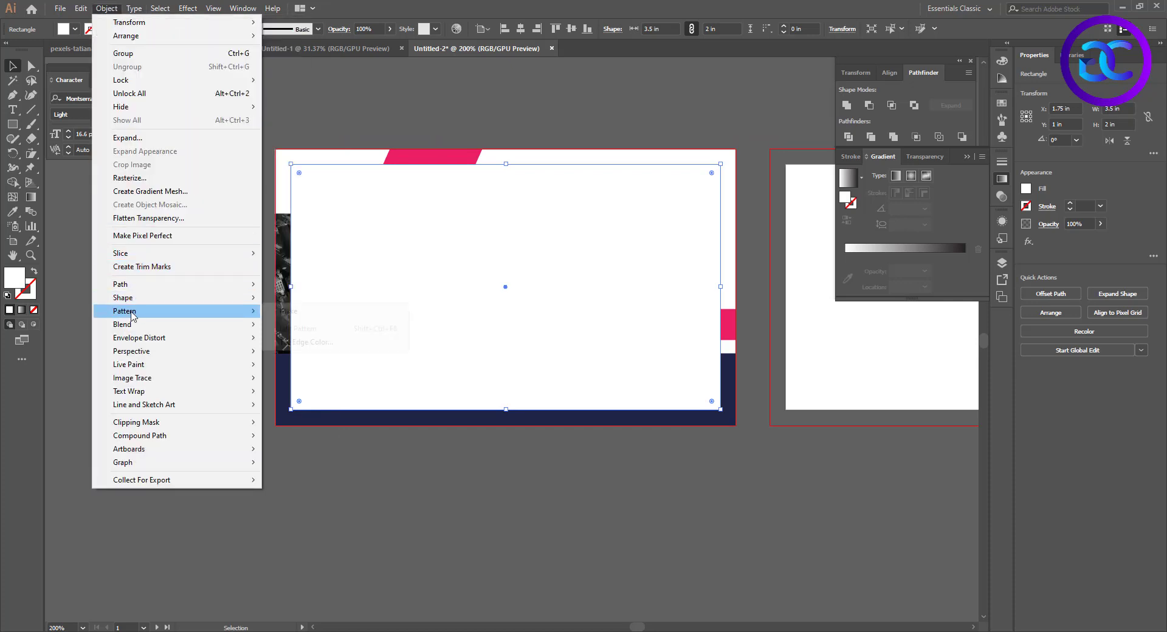
pyautogui.moveTo(122, 284)
pyautogui.click(297, 329)
pyautogui.click(224, 300)
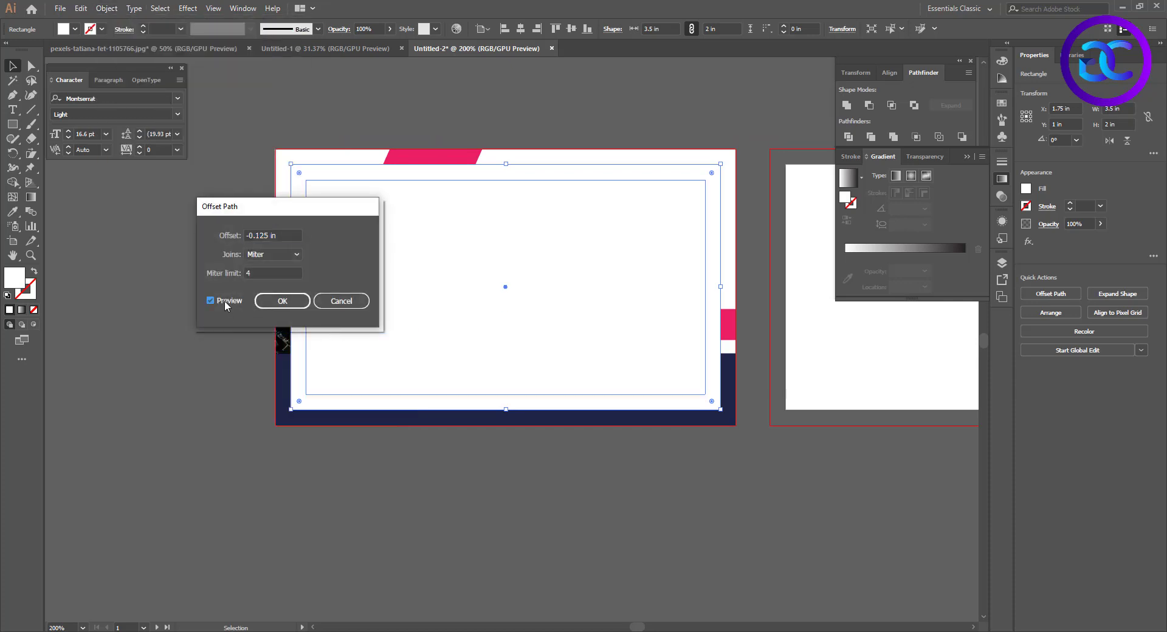
pyautogui.click(282, 301)
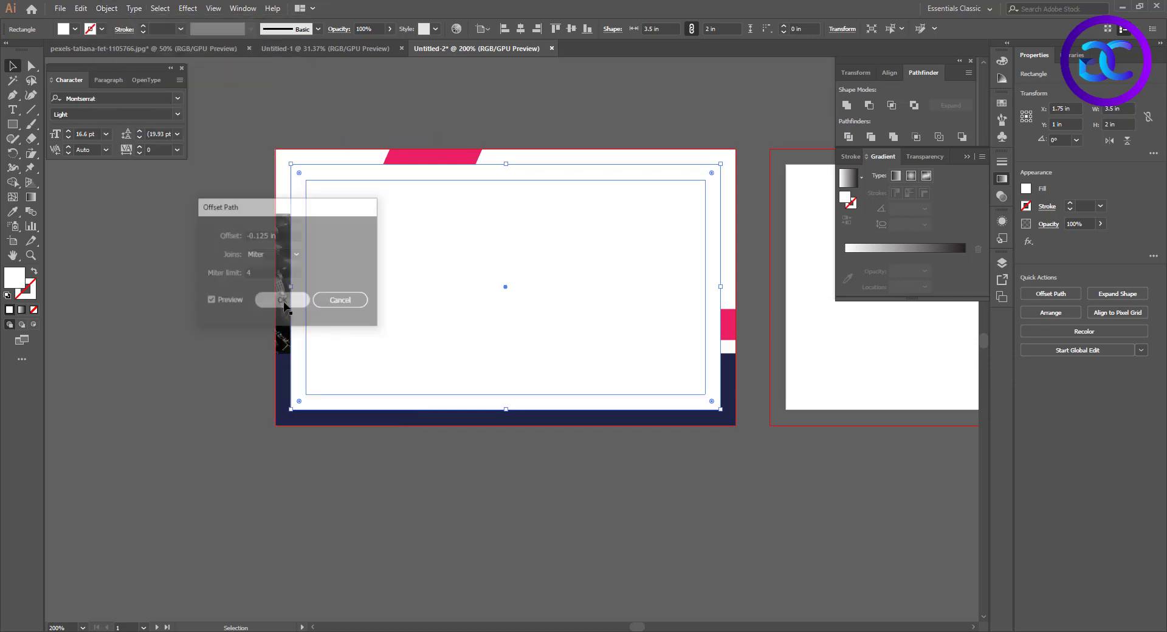
# Turn the inset rectangle into a safe-margin guide and remove the card-size rectangle with its old guide
pyautogui.click(336, 170)
pyautogui.click(337, 179)
pyautogui.moveTo(492, 219); pyautogui.dragTo(325, 251)
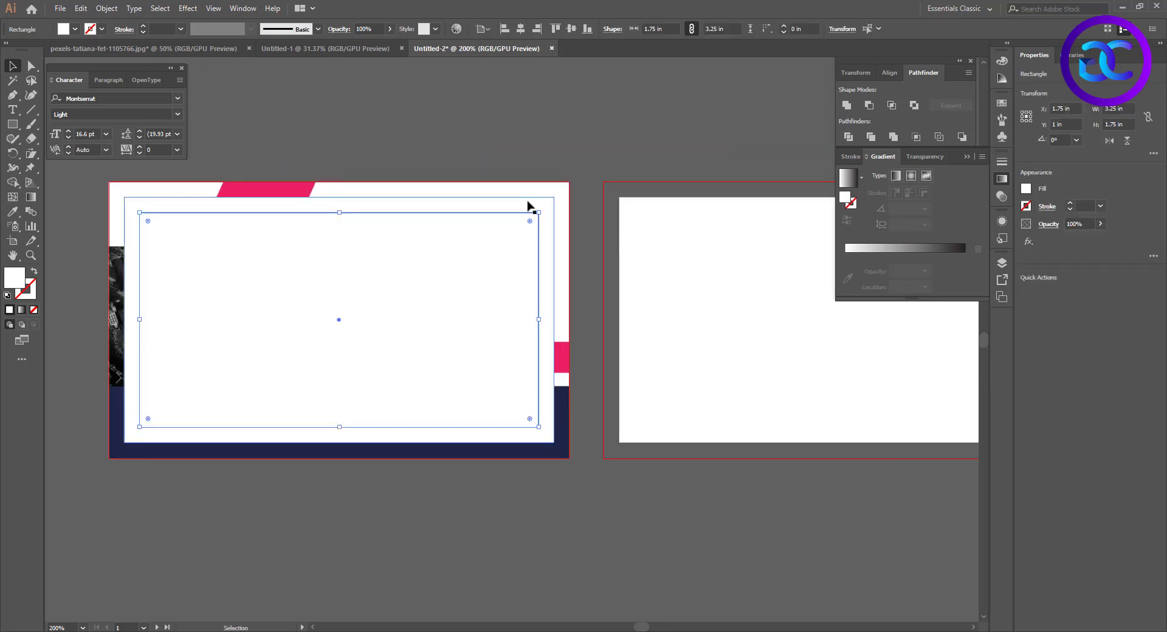
pyautogui.hotkey('ctrl', '5')
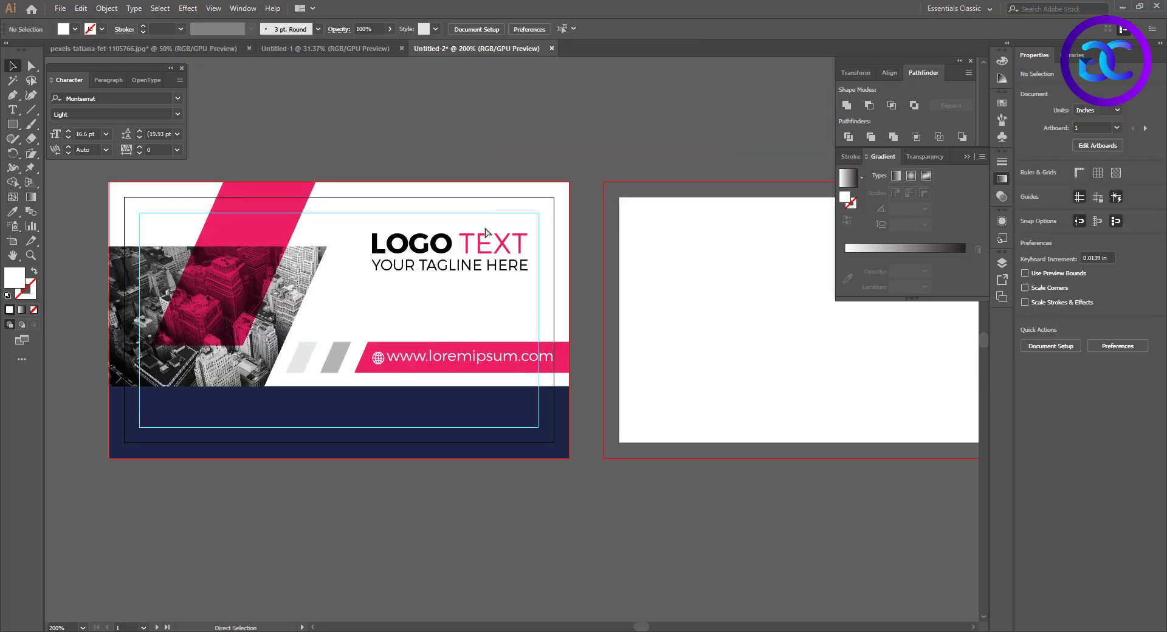
# Nudge the logo text and tagline right until their right edges meet the safe-margin guide
pyautogui.click(480, 250)
pyautogui.hotkey('shift', 'Right')
pyautogui.press('Left')
pyautogui.press('Left')
pyautogui.press('Left')
pyautogui.press('Left')
# Nudge the website address left so that it ends inside the safe-margin guide
pyautogui.click(512, 358)
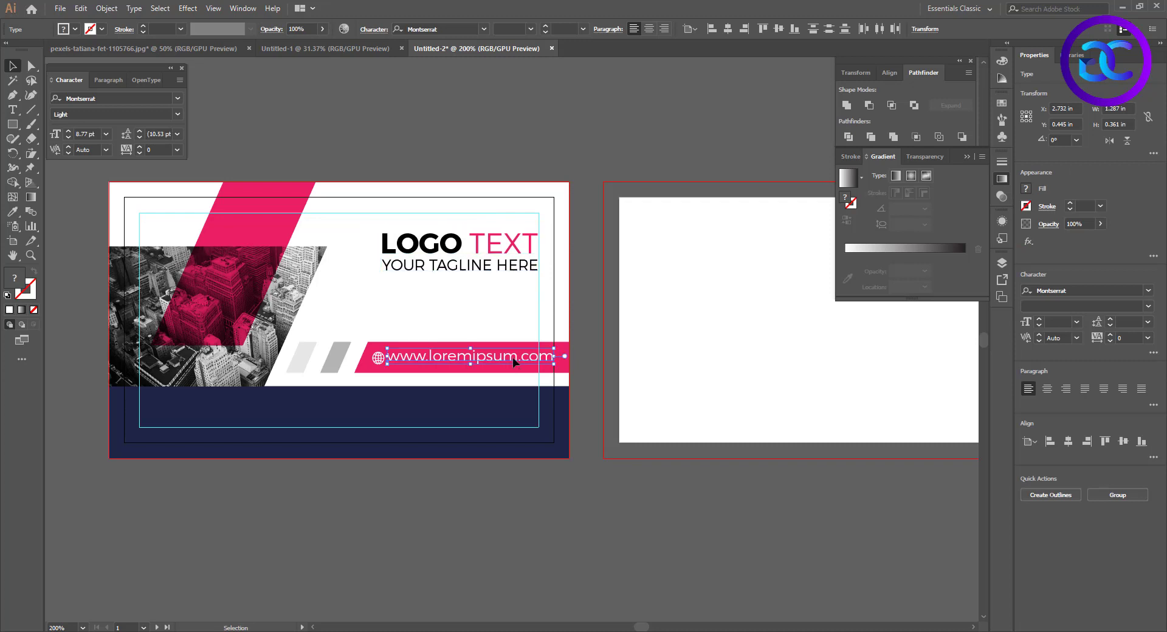
pyautogui.press('Left')
pyautogui.press('Left')
pyautogui.press('Left')
pyautogui.press('Left')
pyautogui.press('Left')
pyautogui.press('Left')
pyautogui.press('Left')
pyautogui.press('Left')
pyautogui.press('Left')
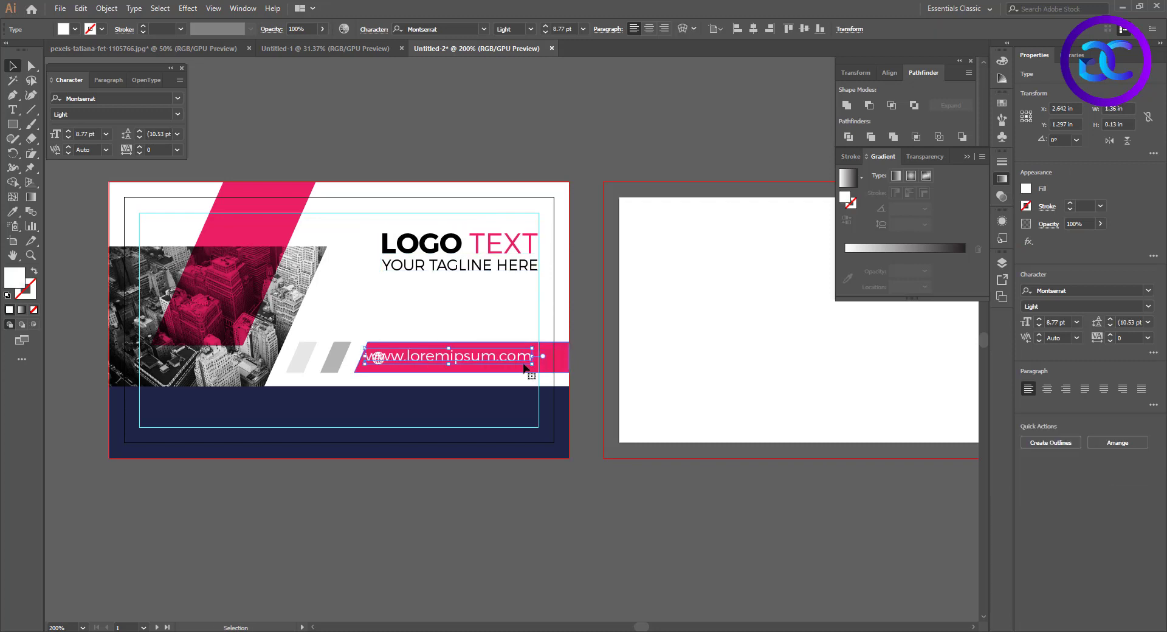
# Extend the pink bar's slanted end left to the medium grey stripe by moving its two end anchor points
pyautogui.scroll(2, 340, 371)
pyautogui.click(337, 362)
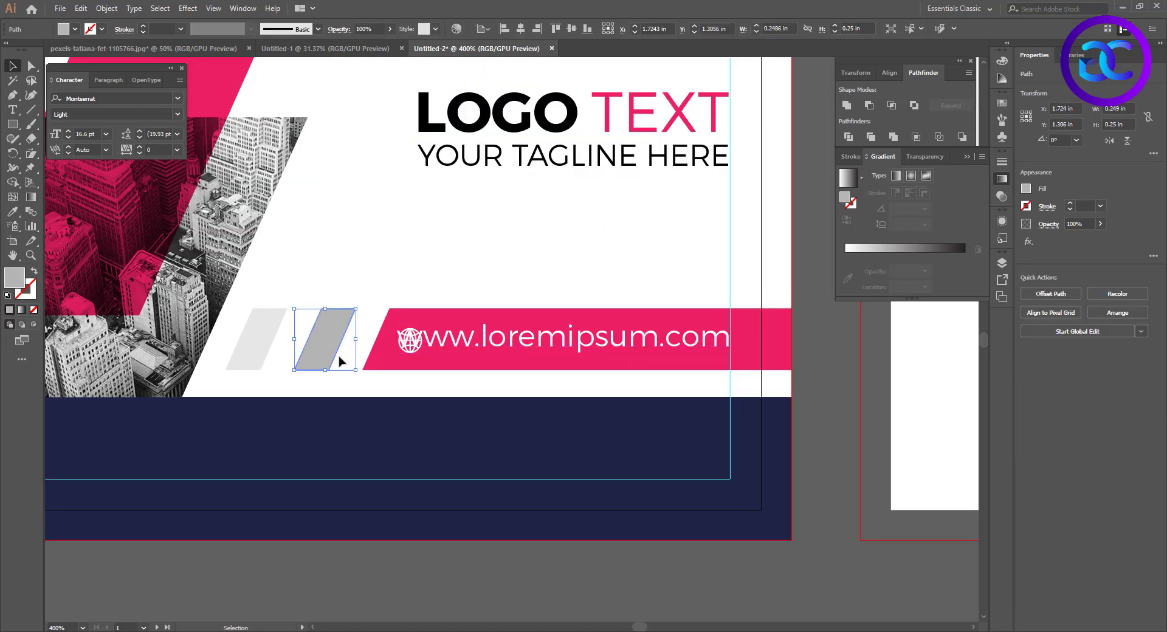
pyautogui.click(389, 319)
pyautogui.keyDown('ctrl'); pyautogui.click(390, 309); pyautogui.keyUp('ctrl')
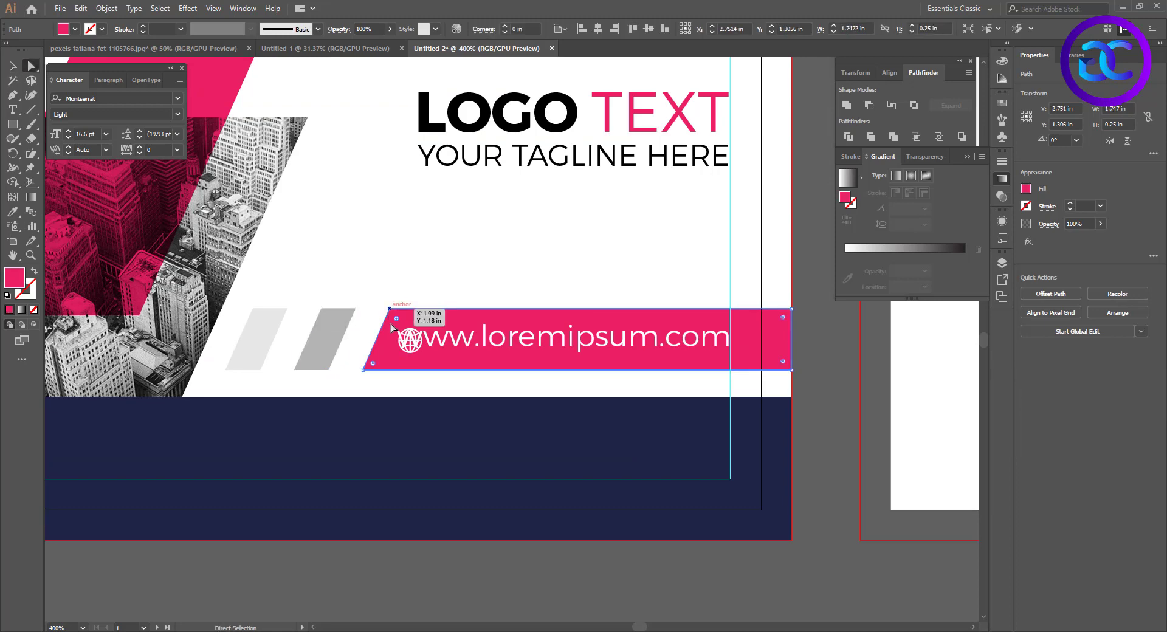
pyautogui.hotkey('shift', 'Left')
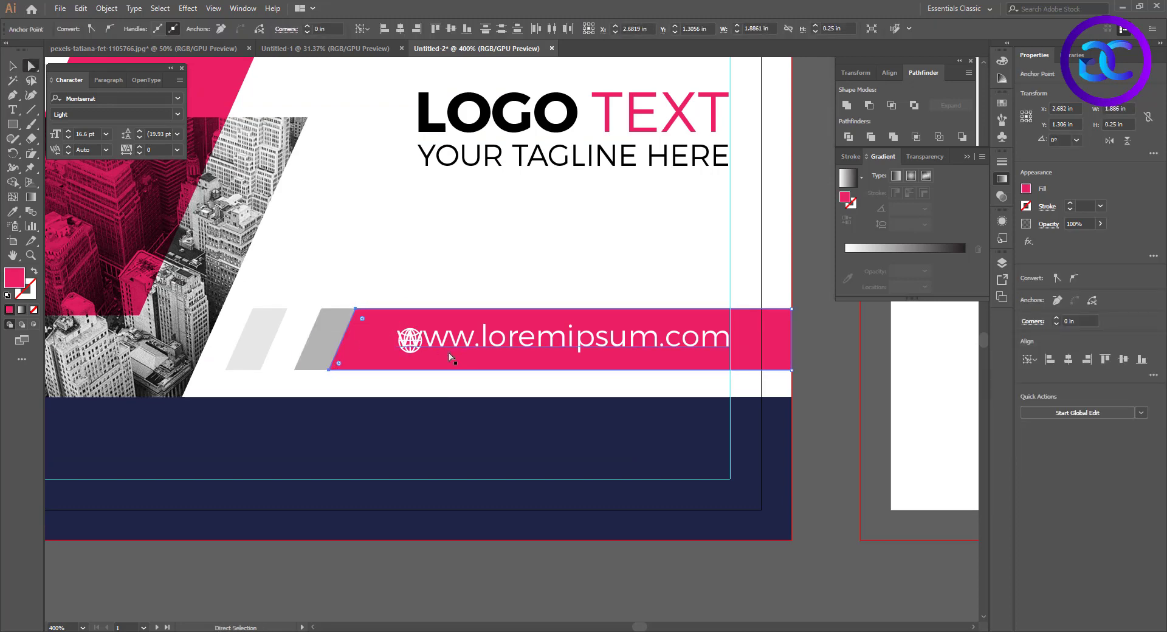
# Shift the grey stripes left to restore narrow, even gaps beside the lengthened pink bar
pyautogui.press('v')
pyautogui.moveTo(316, 342)
pyautogui.mouseDown()
pyautogui.moveTo(246, 339)
pyautogui.moveTo(314, 341)
pyautogui.mouseUp()
pyautogui.click(370, 298)
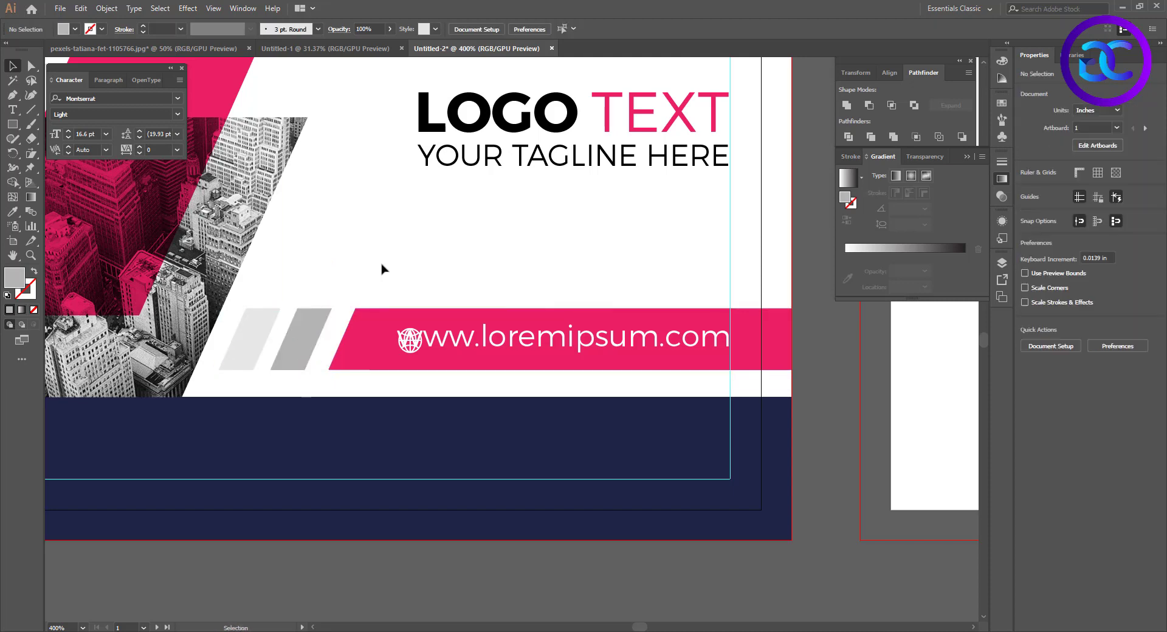
# Move the globe icon left so that it sits just before the website address
pyautogui.click(504, 340)
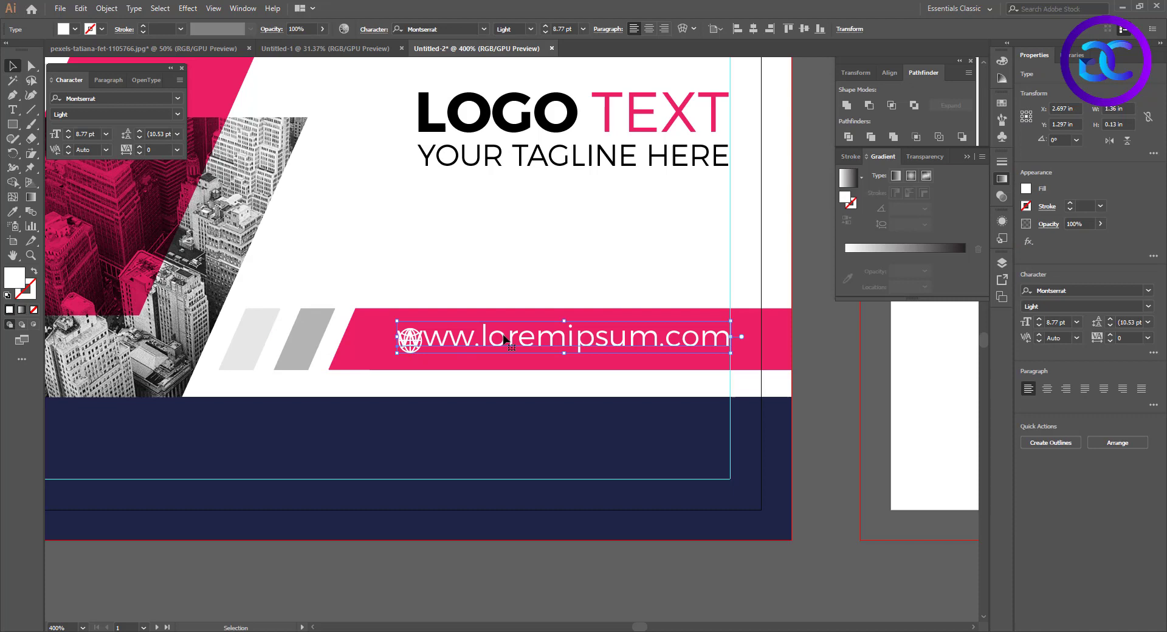
pyautogui.click(418, 367)
pyautogui.click(415, 349)
pyautogui.hotkey('shift', 'Left')
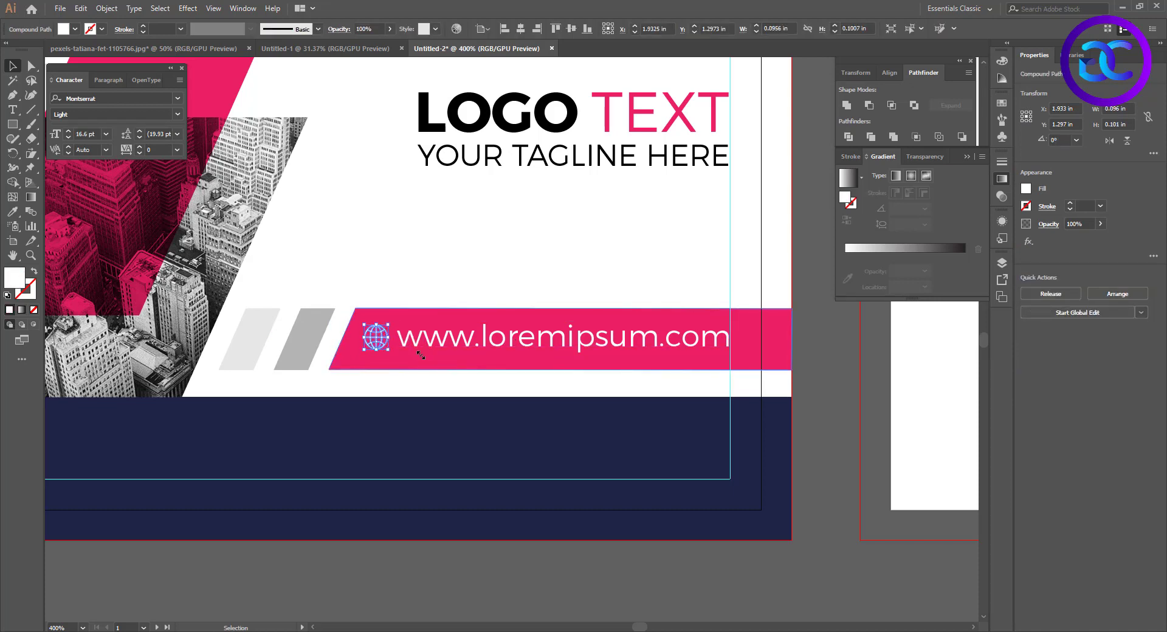
# Draw a 3.5 × 2 in rectangle that exactly covers the blank second artboard
pyautogui.click(426, 284)
pyautogui.scroll(-2, 469, 382)
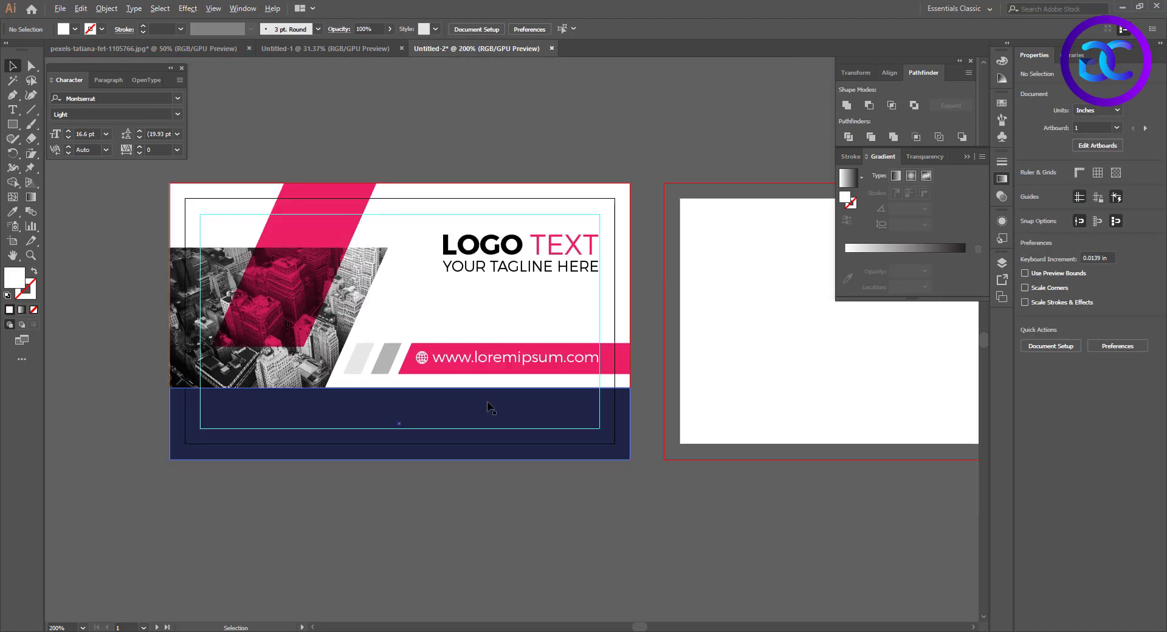
pyautogui.moveTo(494, 299); pyautogui.dragTo(475, 338)
pyautogui.moveTo(595, 342); pyautogui.dragTo(572, 349)
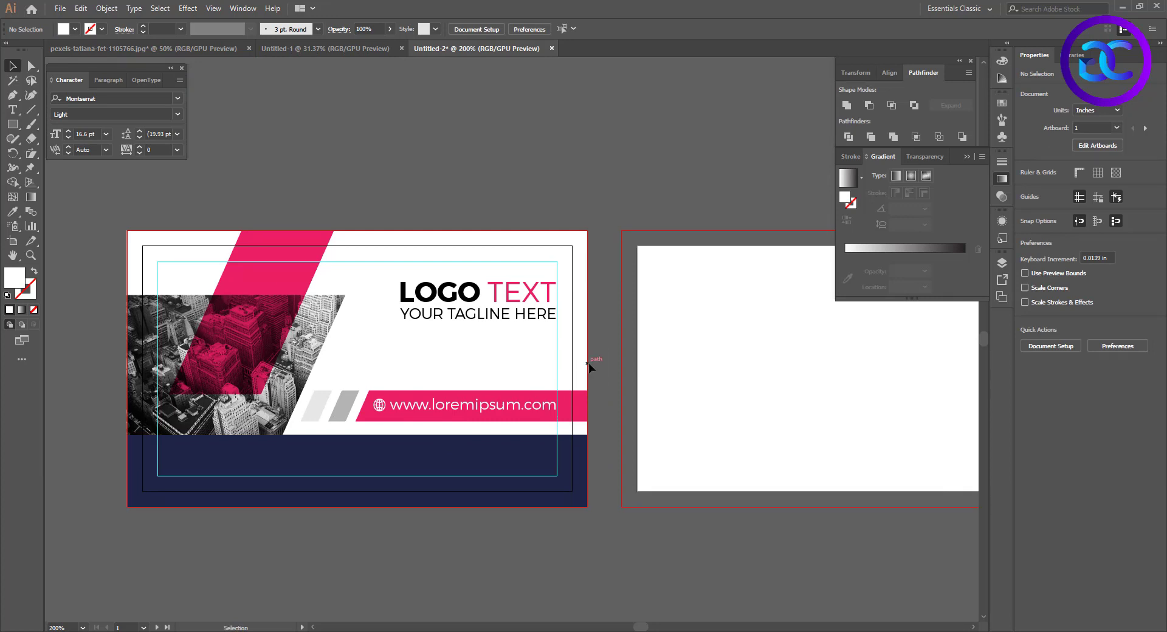
pyautogui.moveTo(870, 408); pyautogui.dragTo(559, 387)
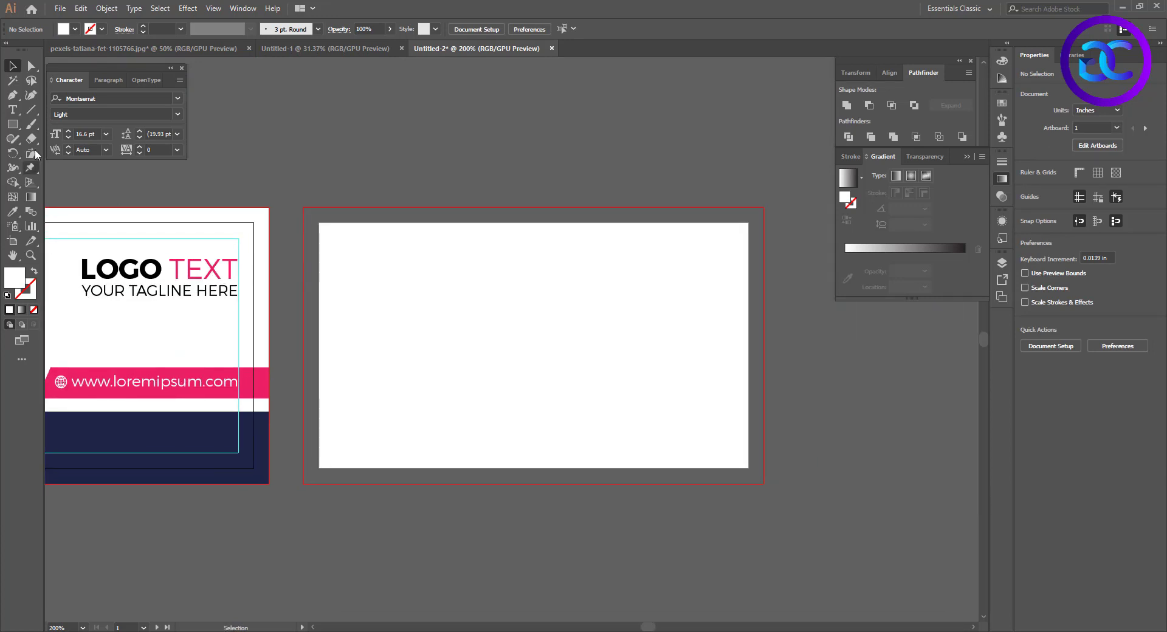
pyautogui.click(12, 126)
pyautogui.moveTo(319, 223); pyautogui.dragTo(748, 468)
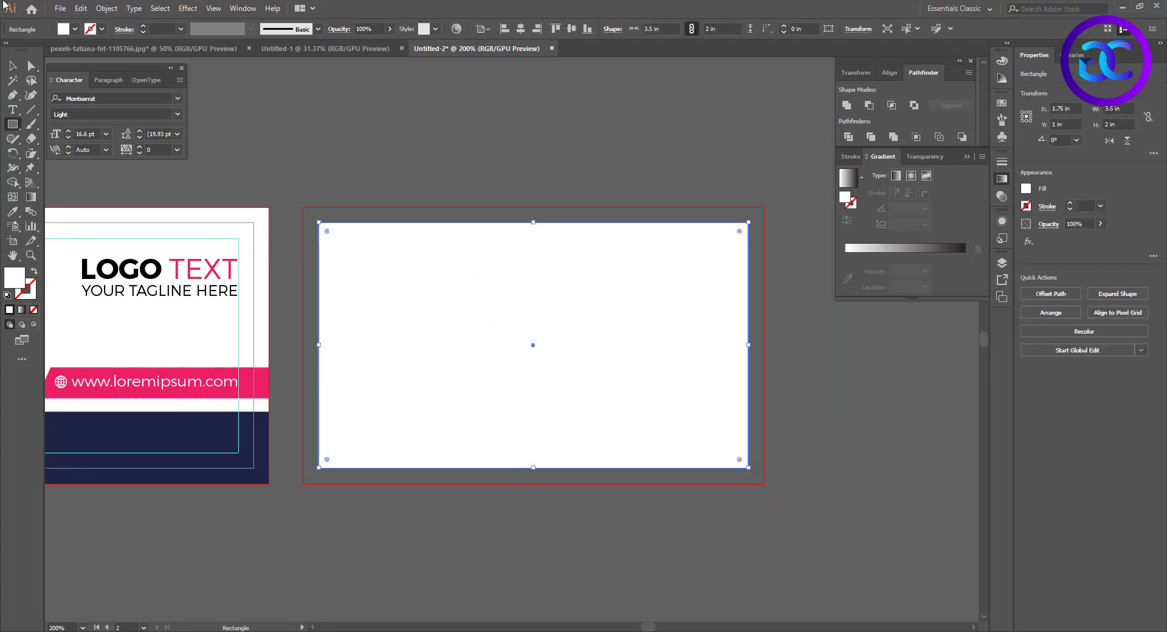
# Offset the rectangle's path inward to make a 3.25 × 1.75 in frame and convert that frame into a safe-margin guide
pyautogui.click(106, 8)
pyautogui.moveTo(135, 286)
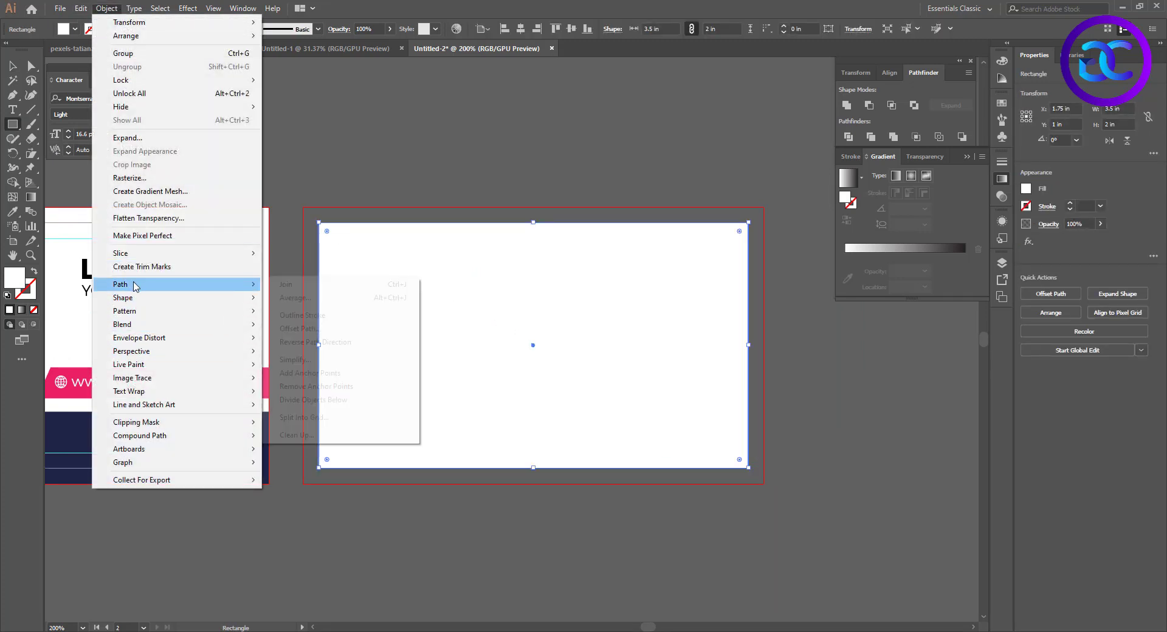
pyautogui.click(298, 328)
pyautogui.click(210, 300)
pyautogui.click(280, 301)
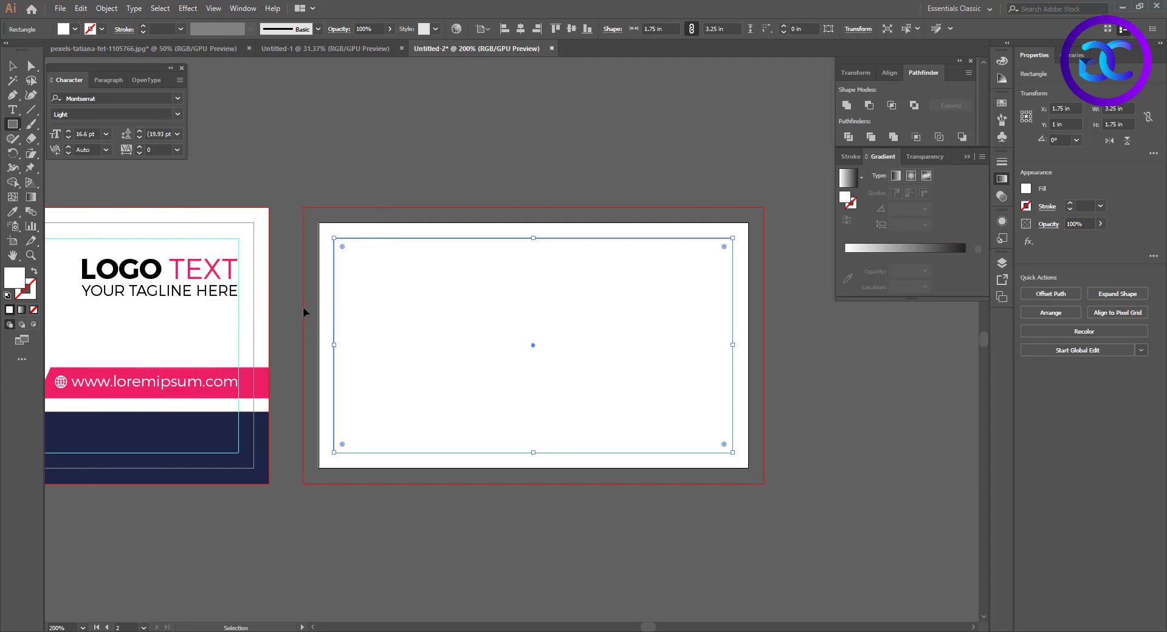
pyautogui.keyDown('ctrl'); pyautogui.click(304, 308); pyautogui.keyUp('ctrl')
pyautogui.hotkey('ctrl', 'z')
pyautogui.hotkey('ctrl', '5')
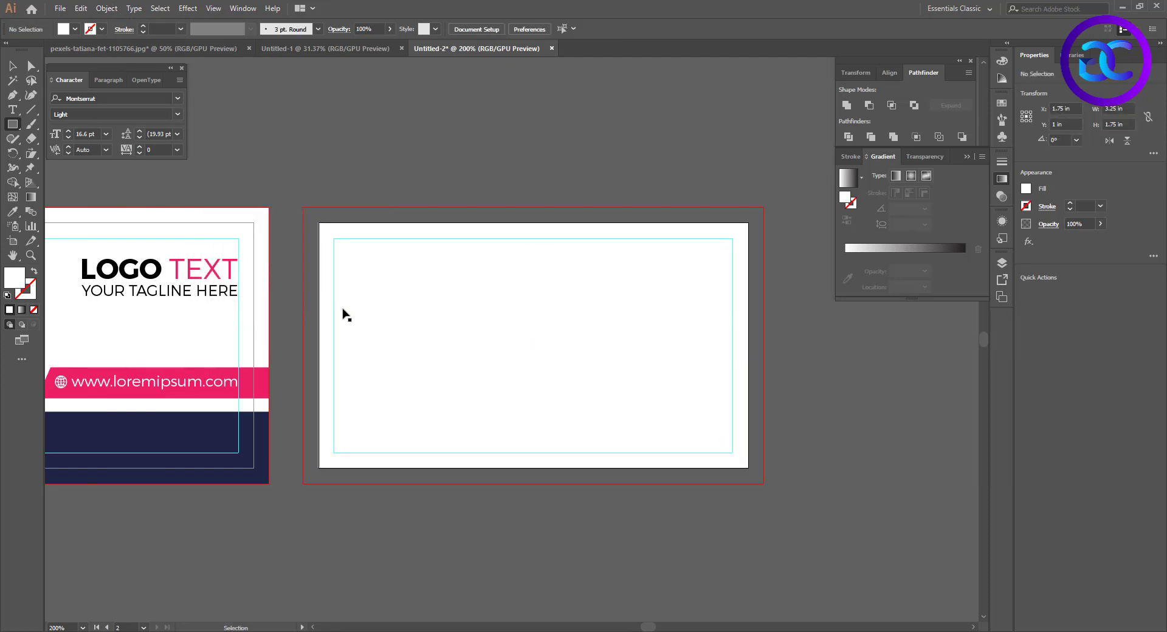
# Enlarge the white background rectangle on the second artboard to the red bleed line on all sides
pyautogui.press('v')
pyautogui.moveTo(390, 238); pyautogui.dragTo(415, 305)
pyautogui.hotkey('ctrl', 'z')
pyautogui.moveTo(318, 223); pyautogui.dragTo(302, 208)
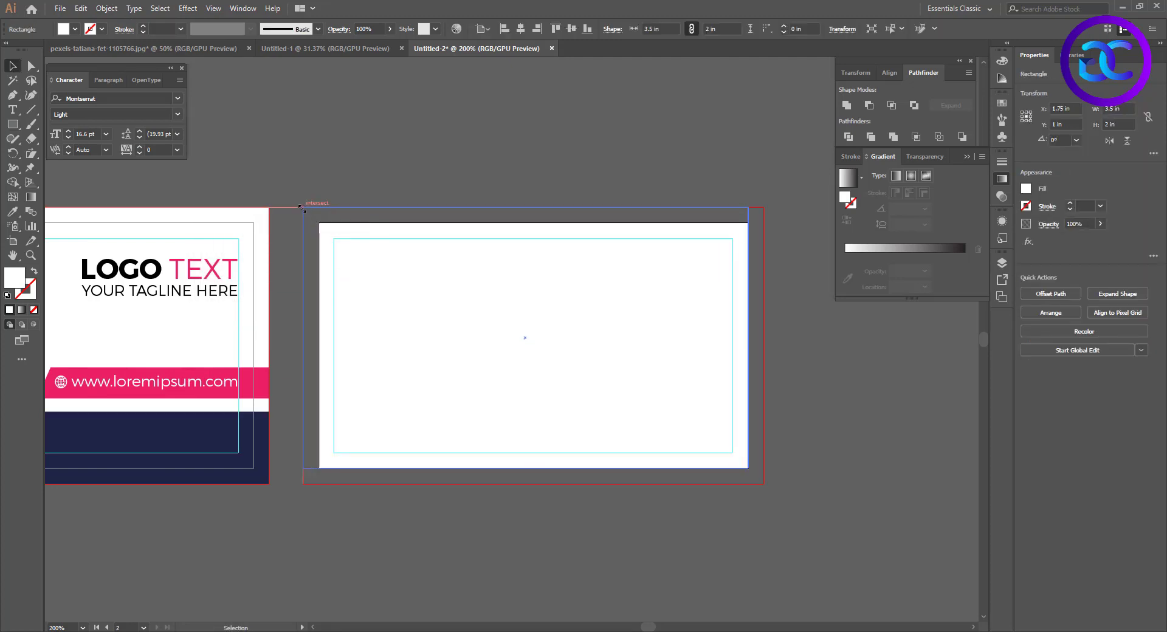
pyautogui.moveTo(748, 468); pyautogui.dragTo(764, 483)
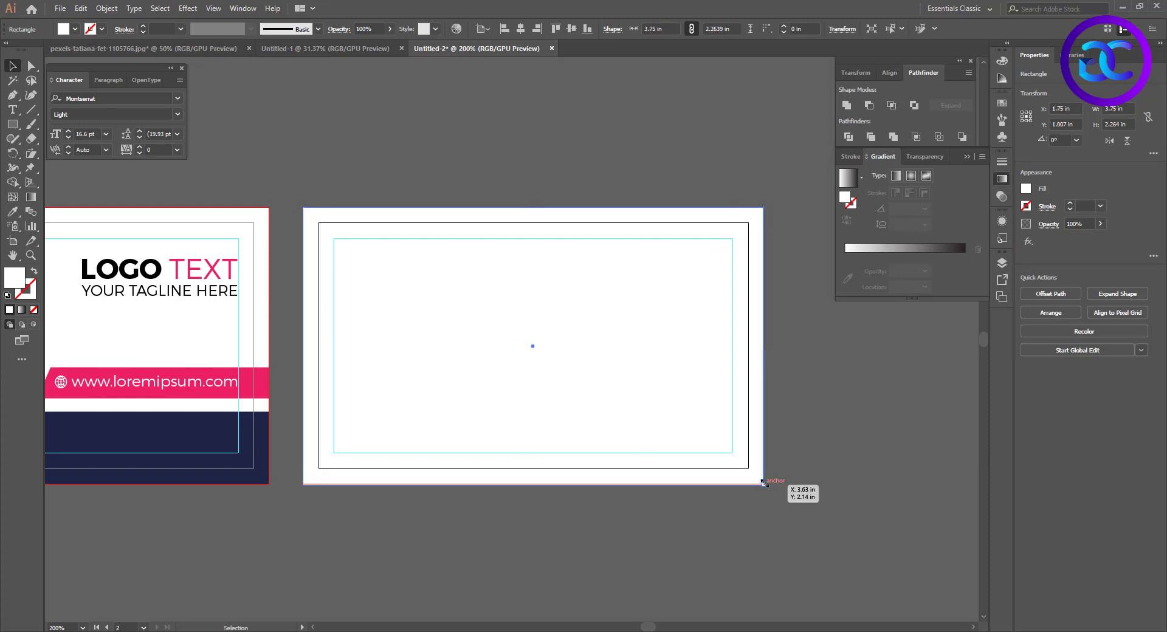
pyautogui.click(592, 517)
pyautogui.scroll(4, 769, 497)
pyautogui.click(747, 446)
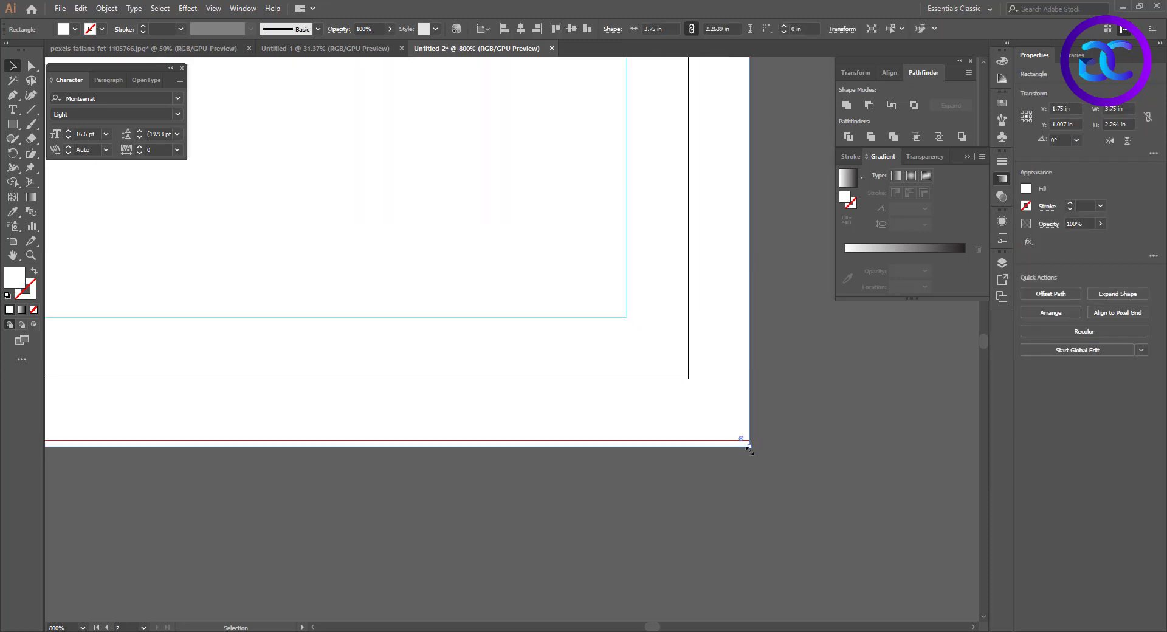
pyautogui.hotkey('ctrl', '0')
pyautogui.click(706, 485)
pyautogui.hotkey('ctrl', '1')
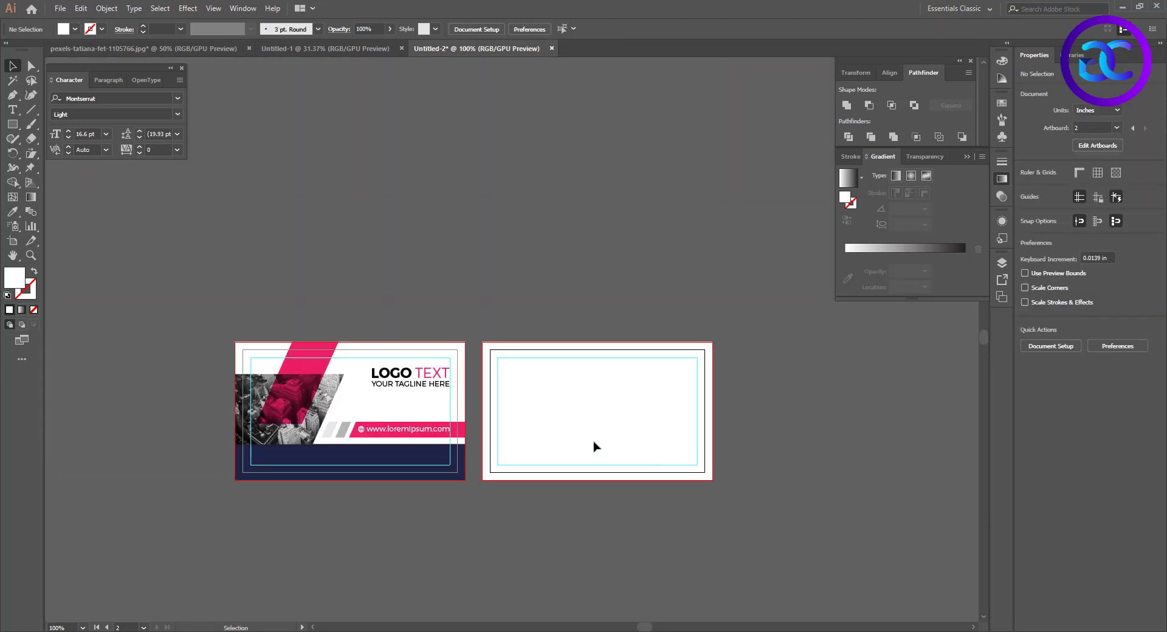
# Draw a rectangle about 1.36 × 2.25 in from the second card's left bleed edge and slant its right side by moving the upper-right anchor outward
pyautogui.scroll(2, 594, 446)
pyautogui.press('m')
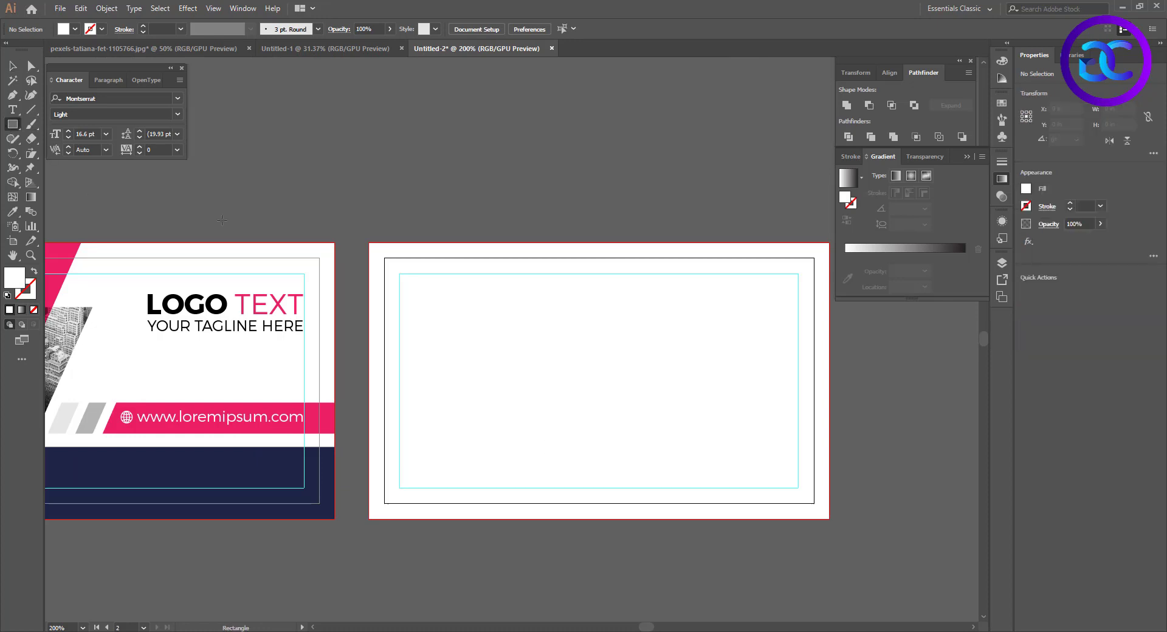
pyautogui.moveTo(372, 243); pyautogui.dragTo(536, 518)
pyautogui.press('a')
pyautogui.moveTo(536, 244); pyautogui.dragTo(618, 244)
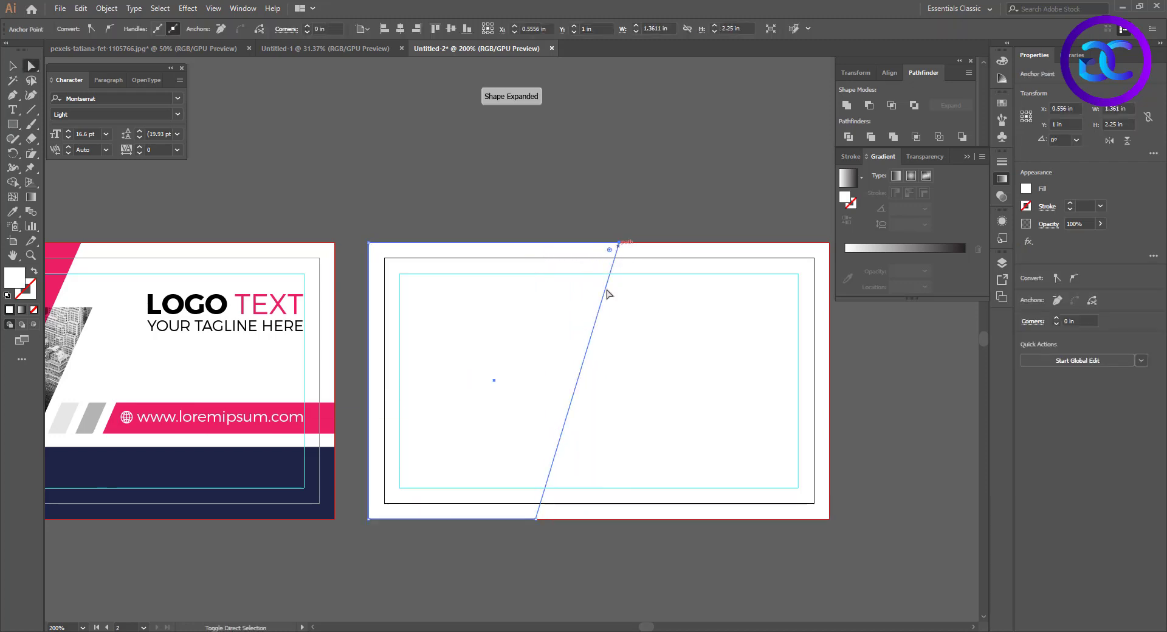
# Fill the slanted shape with the dark navy sampled from the front card's lower band
pyautogui.press('i')
pyautogui.click(298, 463)
pyautogui.press('v')
pyautogui.click(680, 375)
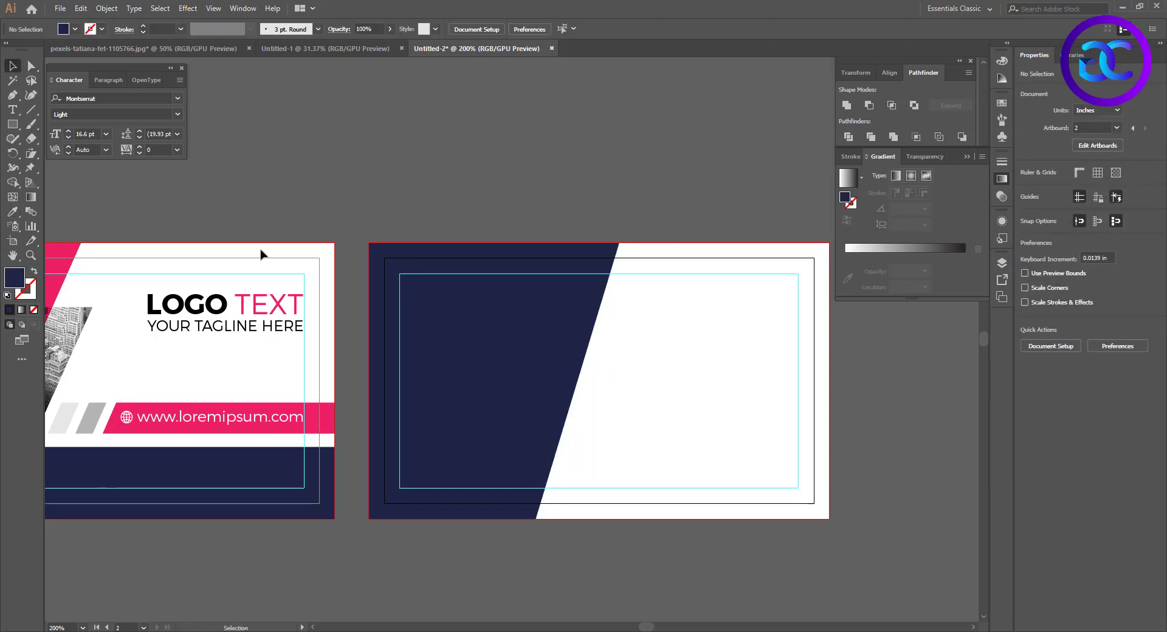
# Copy the LOGO TEXT line onto the second card's white area and change the copy's text to NAME HERE
pyautogui.click(253, 316)
pyautogui.moveTo(253, 316); pyautogui.dragTo(729, 302)
pyautogui.tripleClick(733, 298)
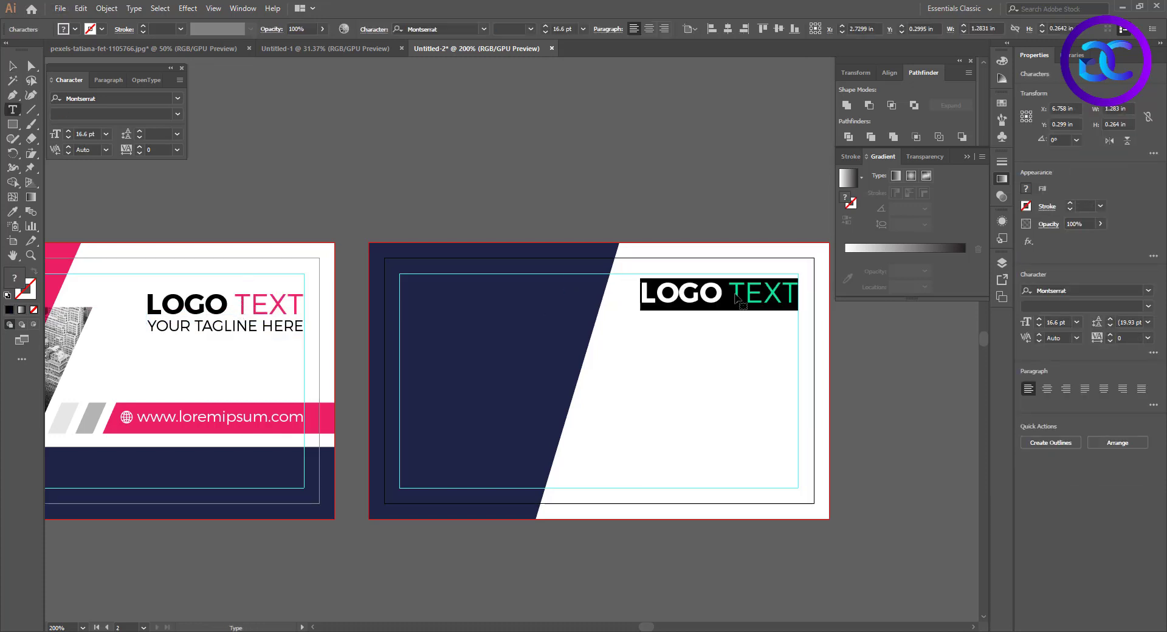
pyautogui.write('NAME HERE')
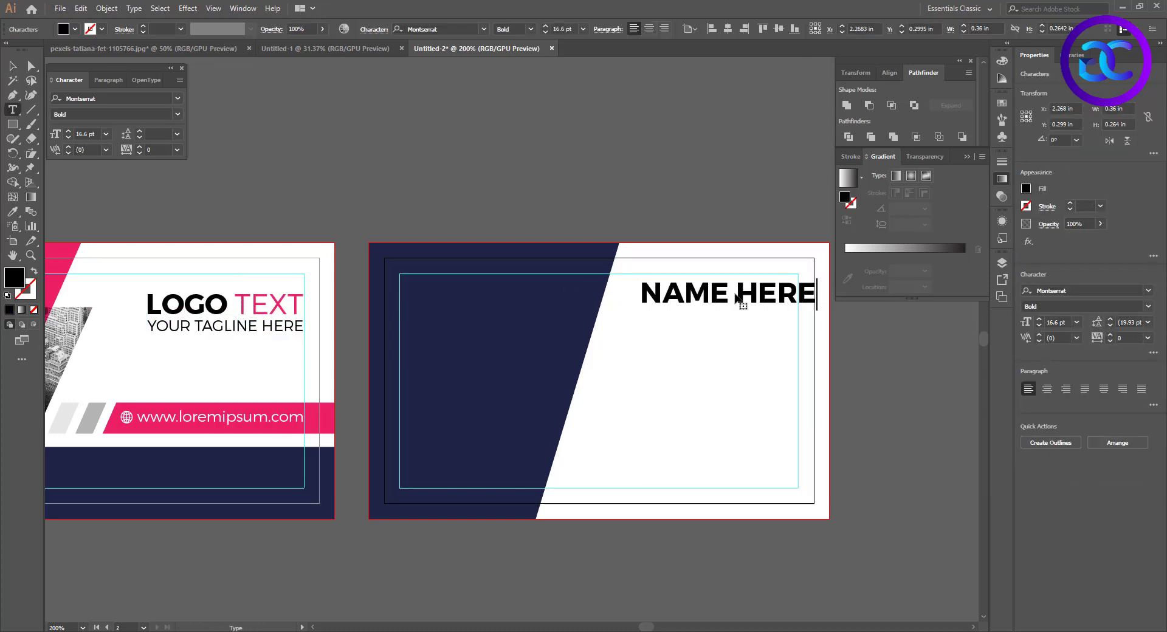
pyautogui.click(11, 64)
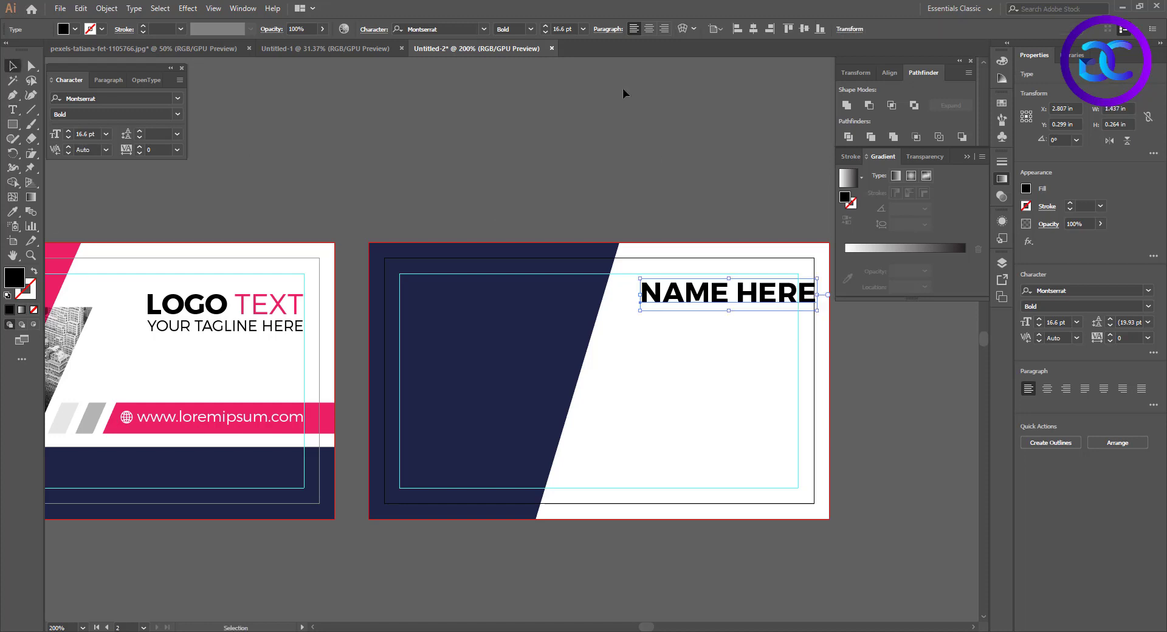
# Set NAME HERE to Semi Bold and scale it to about 14 pt, ending at the right safe-margin guide
pyautogui.click(510, 29)
pyautogui.click(521, 97)
pyautogui.moveTo(816, 308); pyautogui.dragTo(807, 312)
pyautogui.scroll(1, 746, 352)
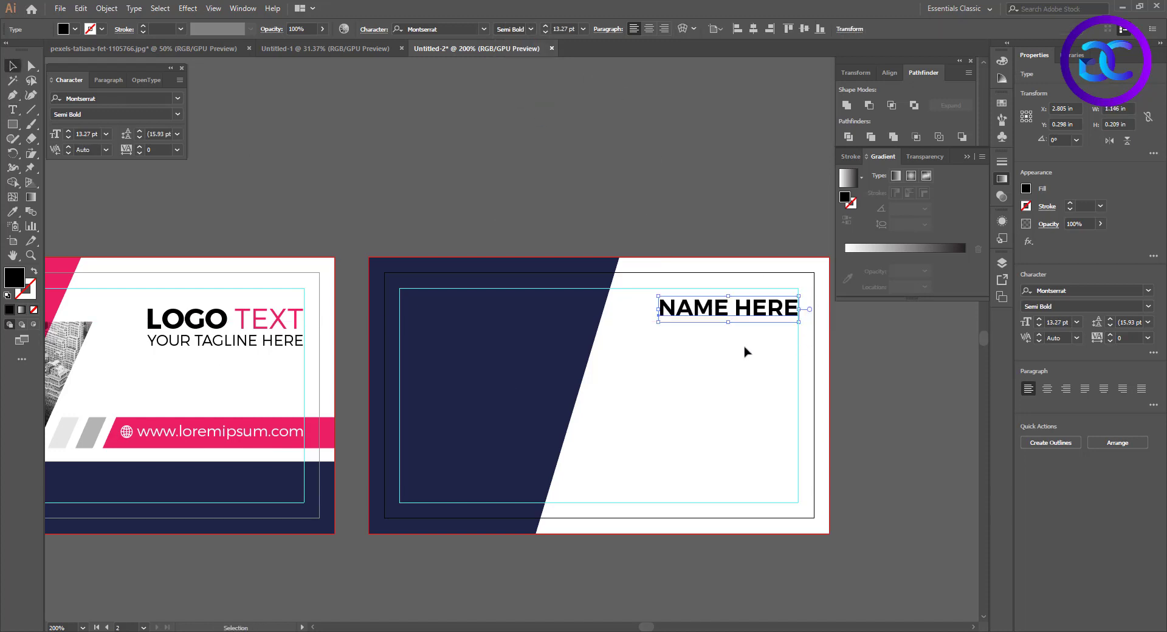
pyautogui.scroll(3, 746, 351)
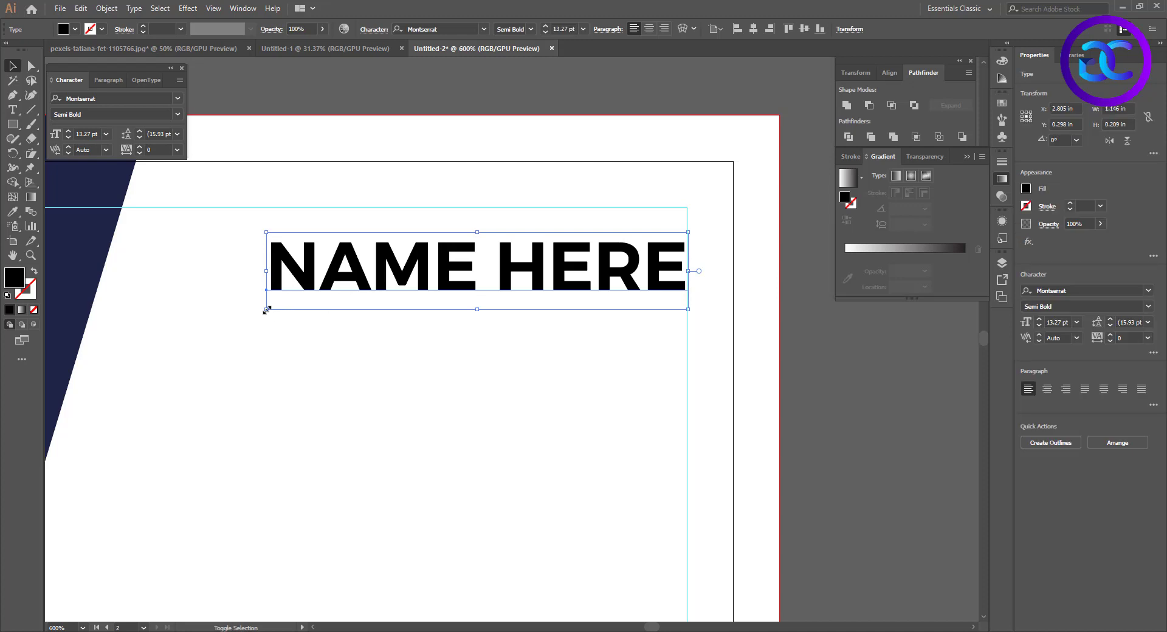
pyautogui.moveTo(267, 310); pyautogui.dragTo(242, 314)
pyautogui.click(402, 356)
pyautogui.scroll(-1, 472, 354)
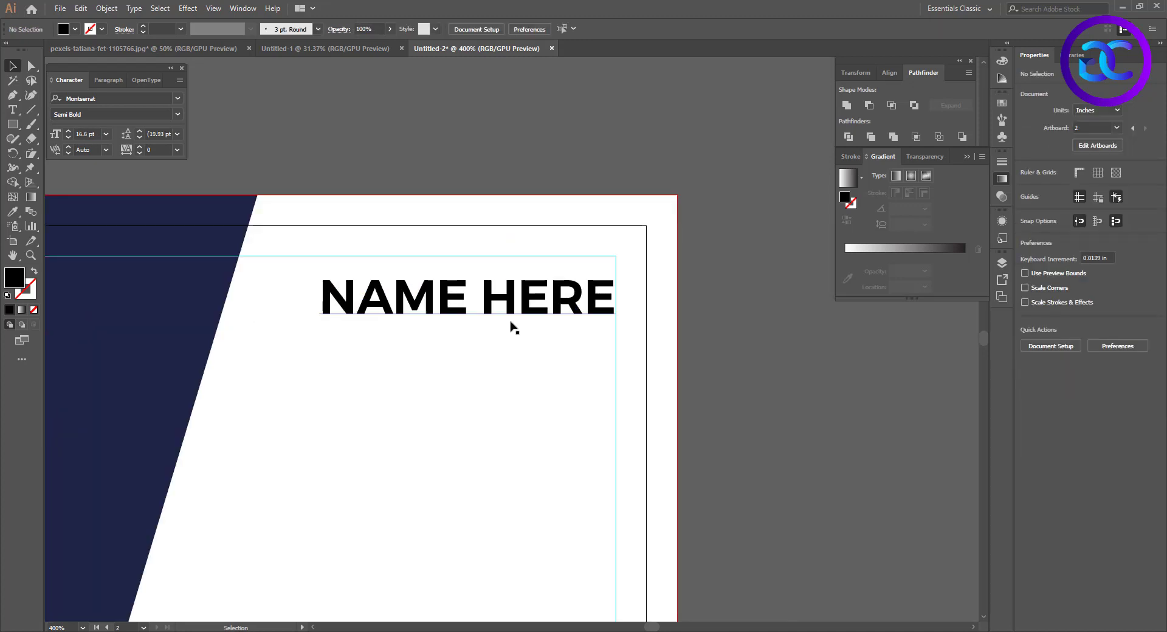
# Duplicate the NAME HERE line directly below itself and change the copy's text to LOREM IPSUM
pyautogui.moveTo(489, 314); pyautogui.dragTo(565, 361)
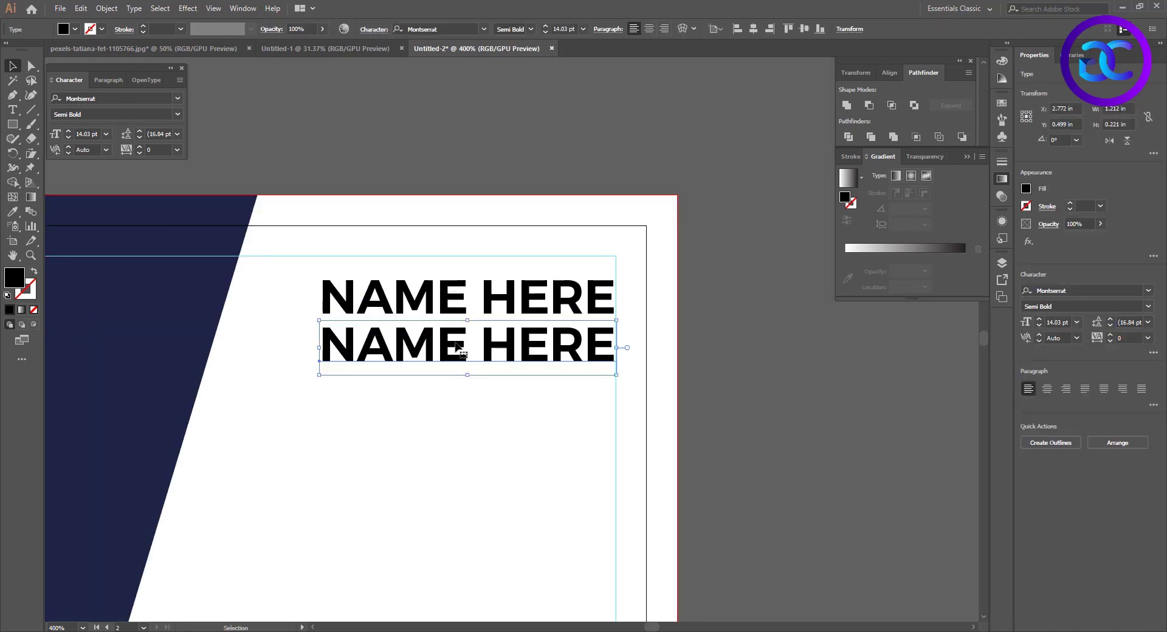
pyautogui.tripleClick(457, 347)
pyautogui.write('LOREM IPSUM')
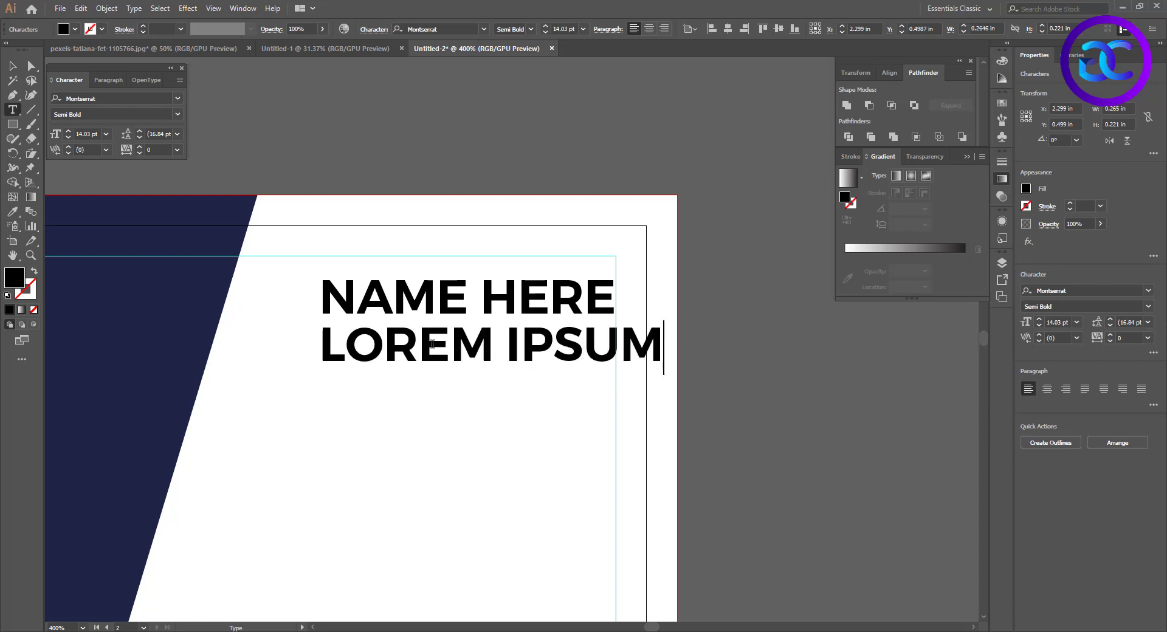
pyautogui.press('Escape')
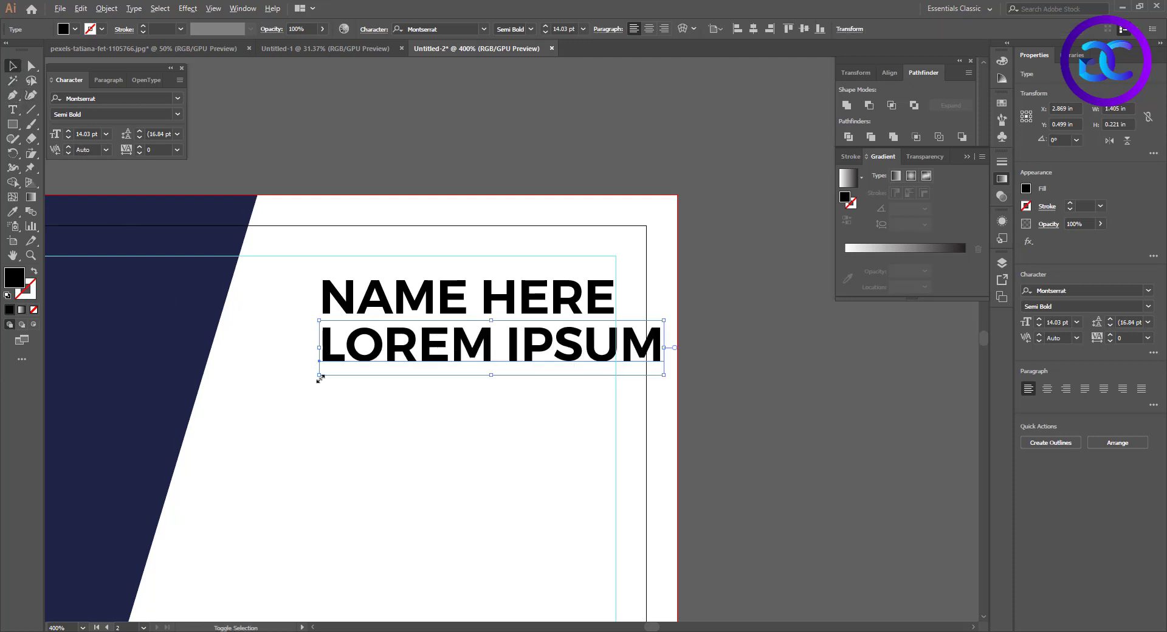
# Scale LOREM IPSUM down to about 10.7 pt, set it to Regular and move it so that it ends at the safe-margin guide
pyautogui.moveTo(318, 375); pyautogui.dragTo(359, 367)
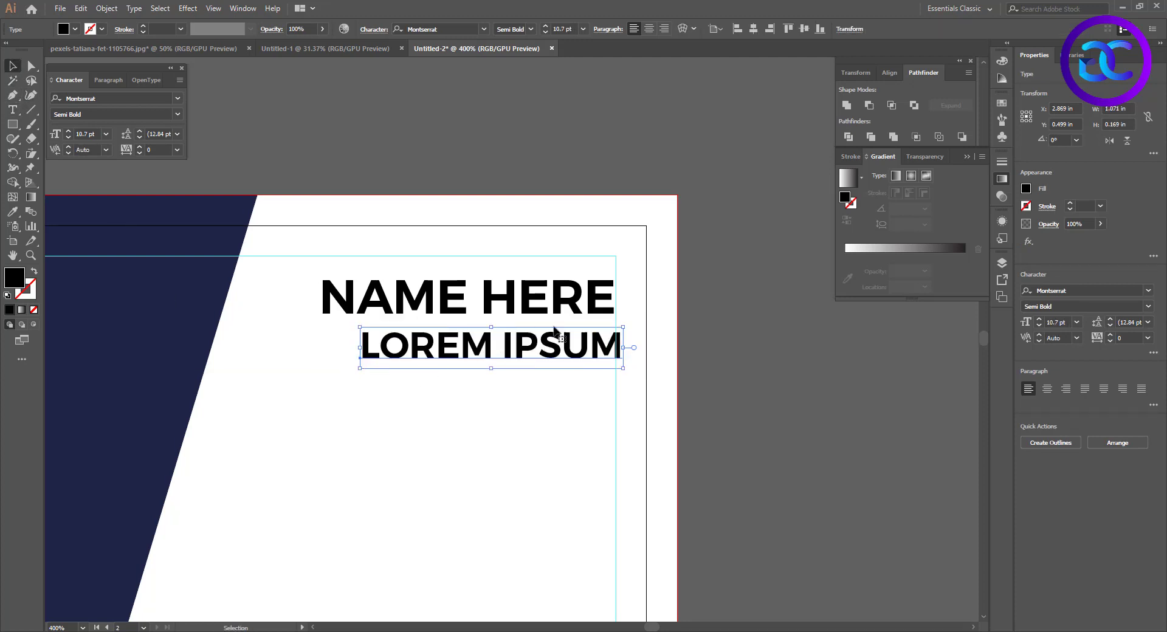
pyautogui.click(515, 64)
pyautogui.moveTo(588, 349); pyautogui.dragTo(582, 342)
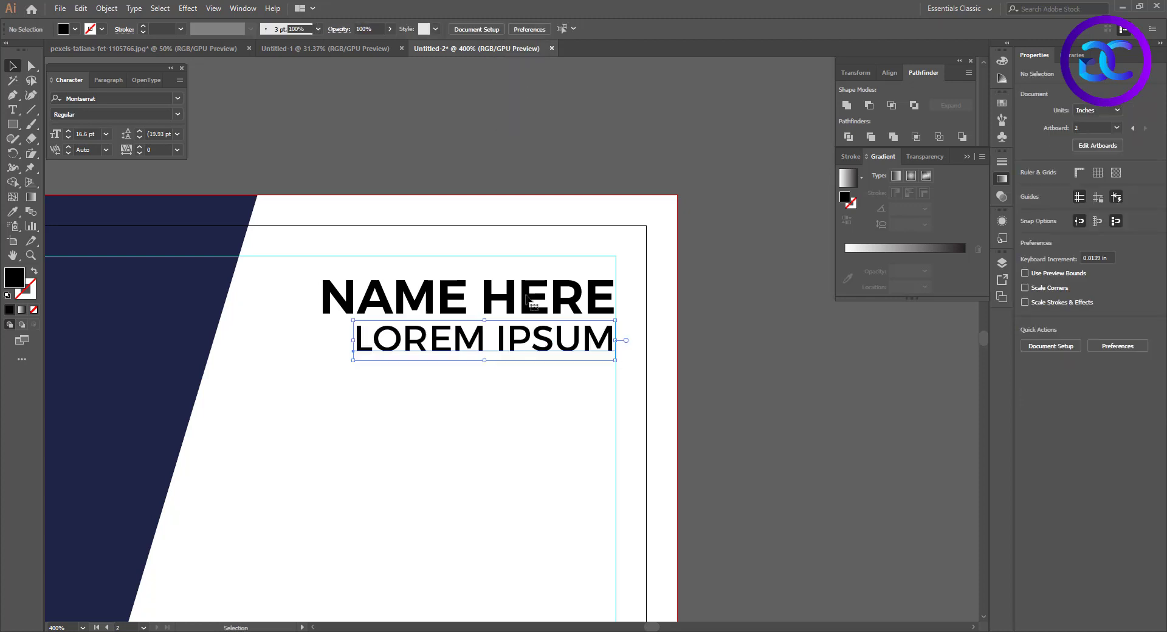
# Enlarge NAME HERE slightly and scale LOREM IPSUM down to about 9.2 pt, keeping both against the right guide
pyautogui.click(526, 295)
pyautogui.moveTo(335, 328); pyautogui.dragTo(379, 354)
pyautogui.click(333, 393)
# Set the font size of LOREM IPSUM to 7 pt and of NAME HERE to 13 pt
pyautogui.click(363, 343)
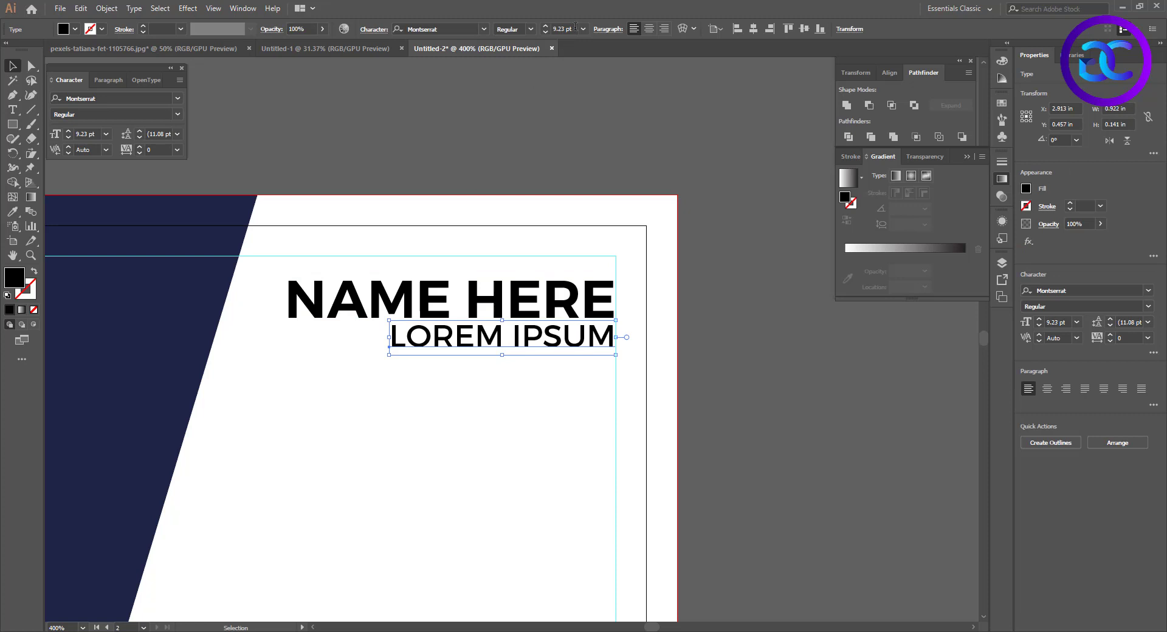
pyautogui.write('7')
pyautogui.press('Return')
pyautogui.click(550, 383)
pyautogui.click(556, 300)
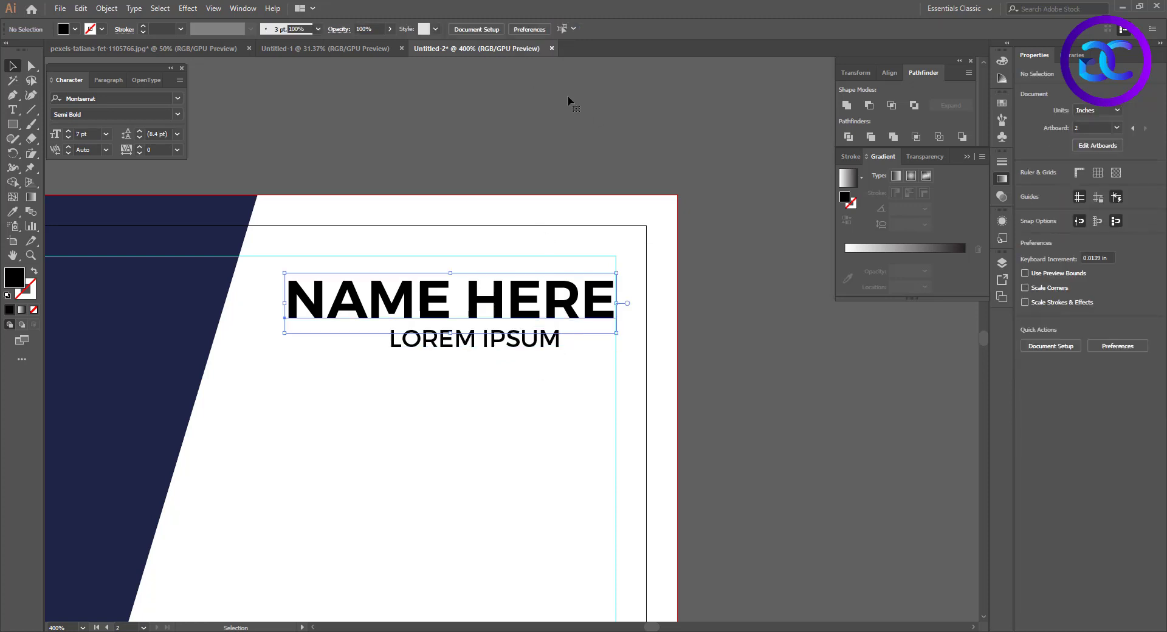
pyautogui.click(572, 31)
pyautogui.write('13')
pyautogui.press('Return')
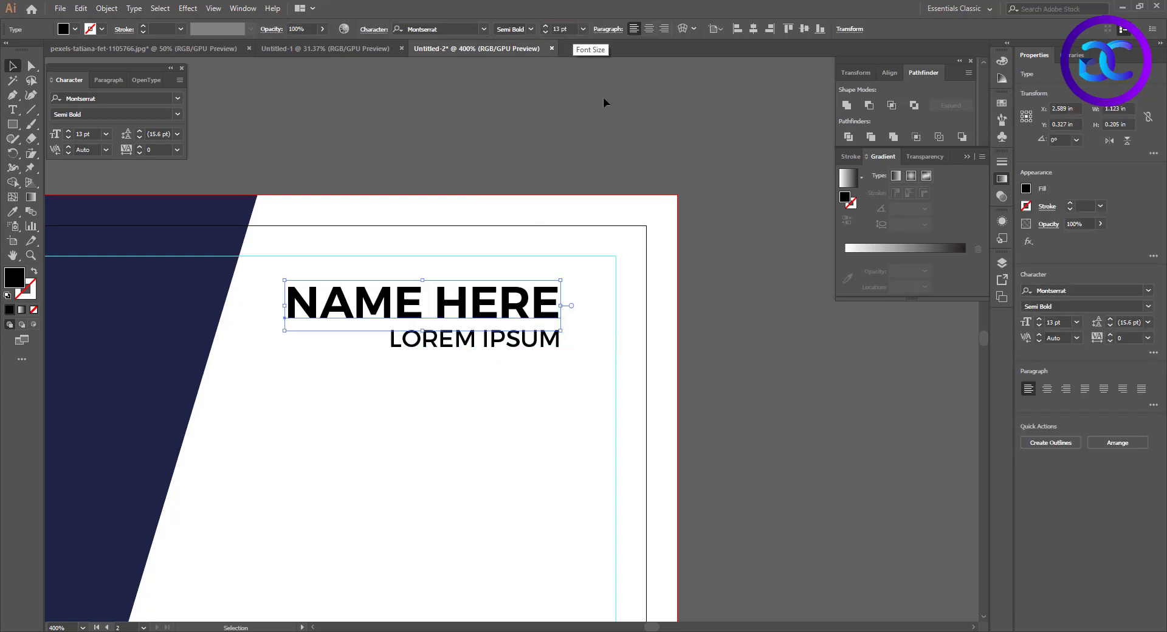
# Right-align NAME HERE and LOREM IPSUM with each other and move both into the guide's upper-right corner
pyautogui.click(534, 378)
pyautogui.moveTo(550, 353); pyautogui.dragTo(513, 299)
pyautogui.click(666, 30)
pyautogui.click(744, 29)
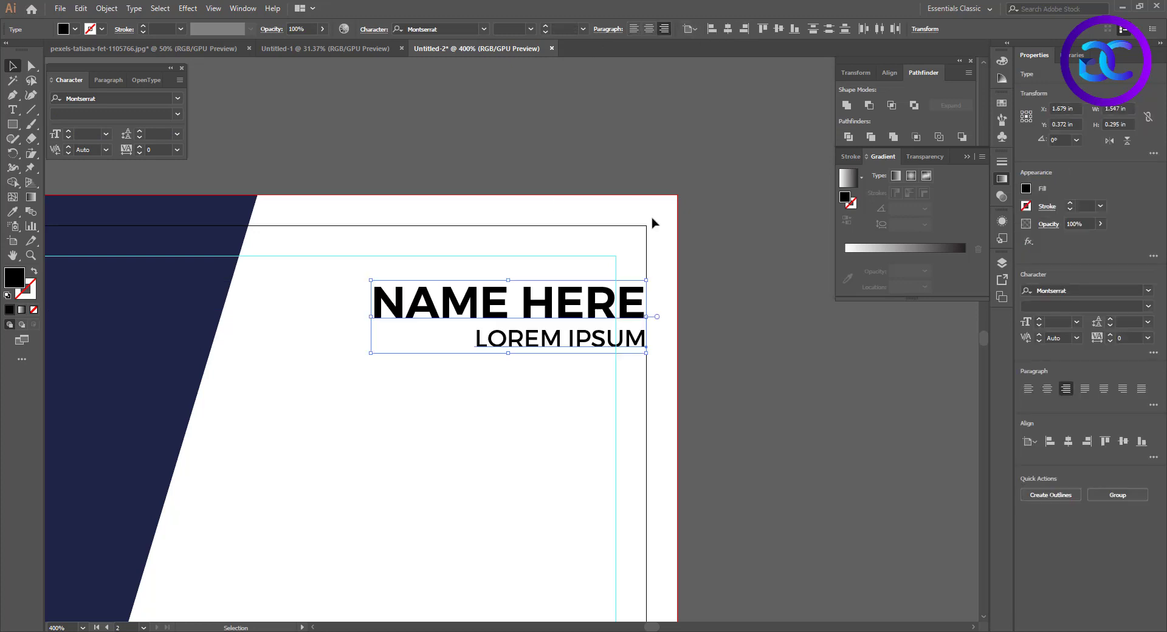
pyautogui.moveTo(602, 311); pyautogui.dragTo(586, 291)
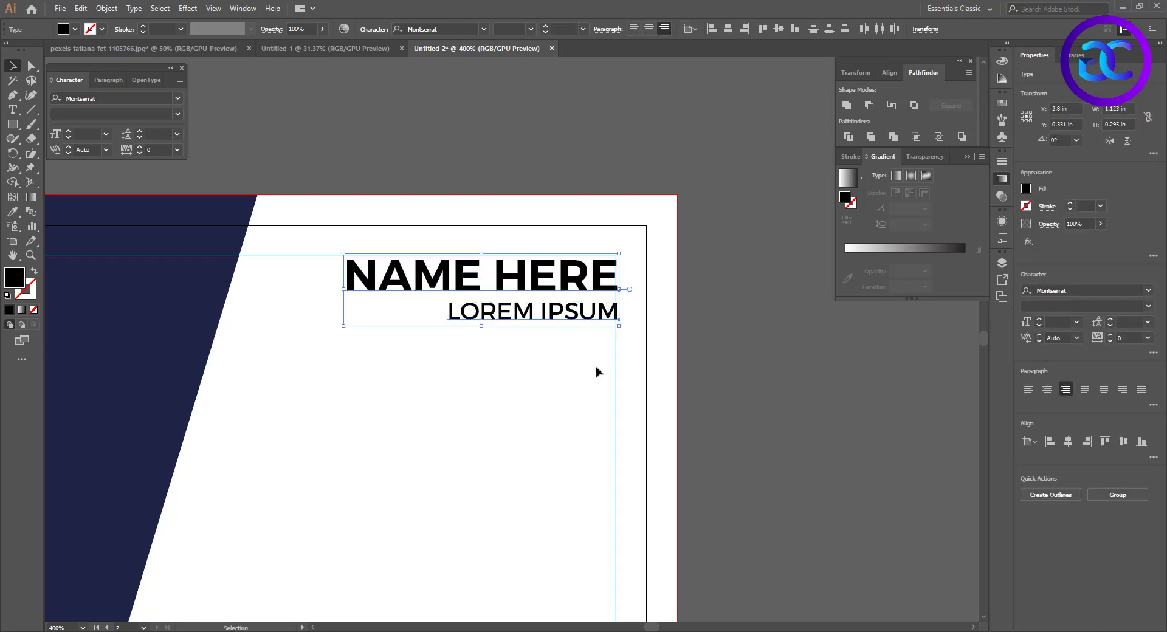
pyautogui.click(564, 343)
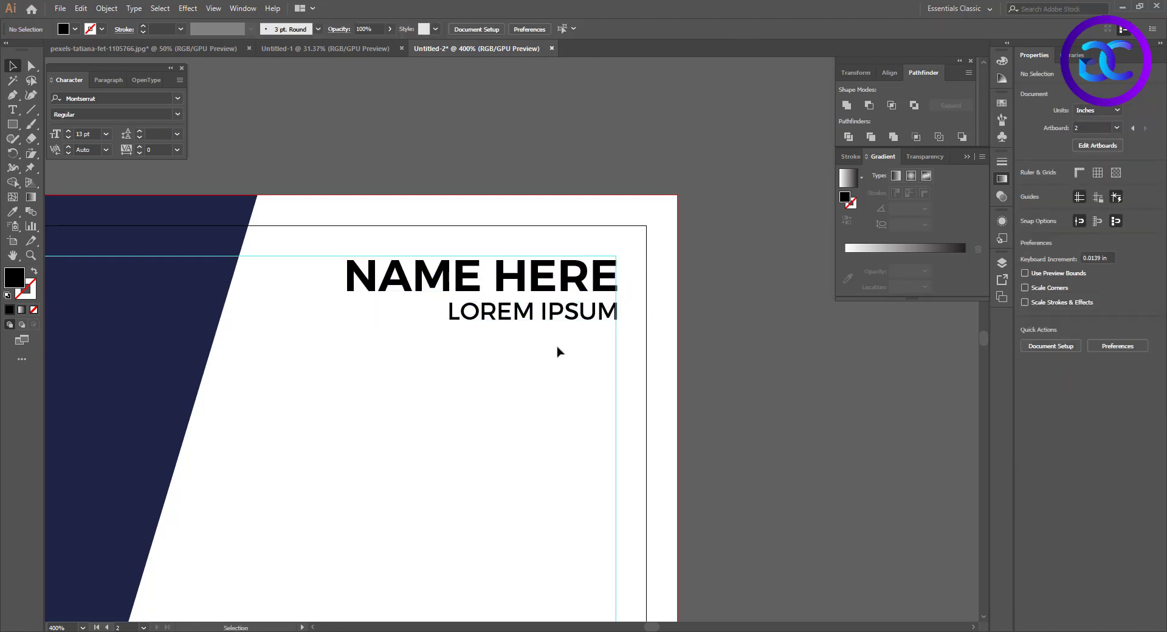
# Draw a horizontal line about 0.71 in long below LOREM IPSUM, ending at the right guide, with a 2 pt cyan stroke
pyautogui.click(29, 112)
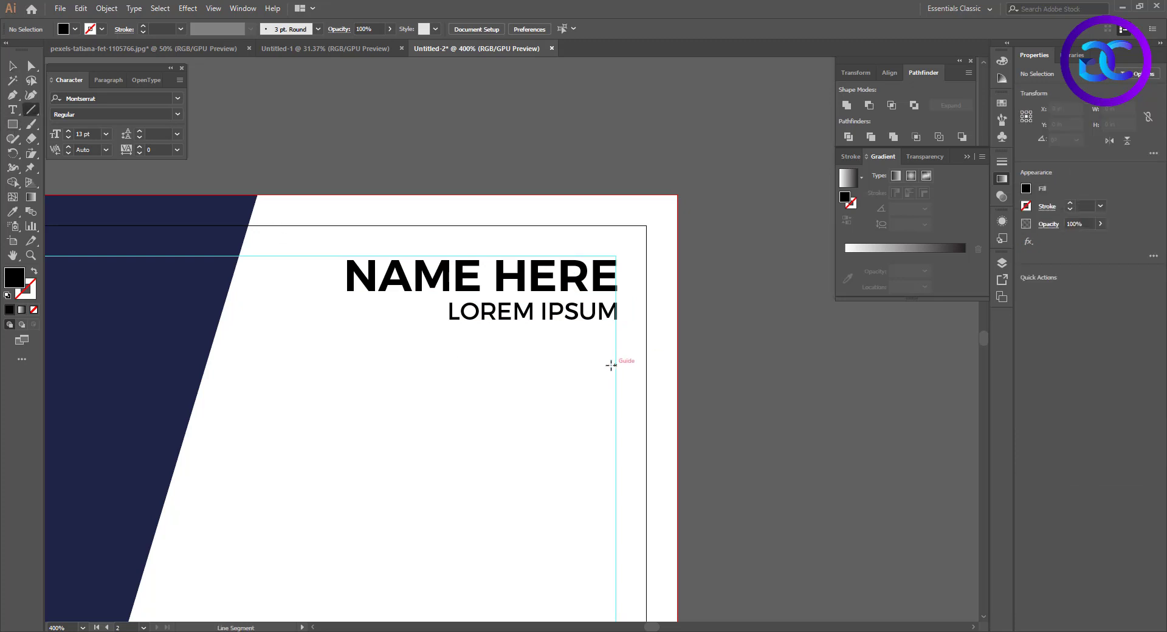
pyautogui.moveTo(610, 365)
pyautogui.mouseDown()
pyautogui.moveTo(423, 372)
pyautogui.moveTo(442, 372)
pyautogui.mouseUp()
pyautogui.click(102, 29)
pyautogui.click(68, 50)
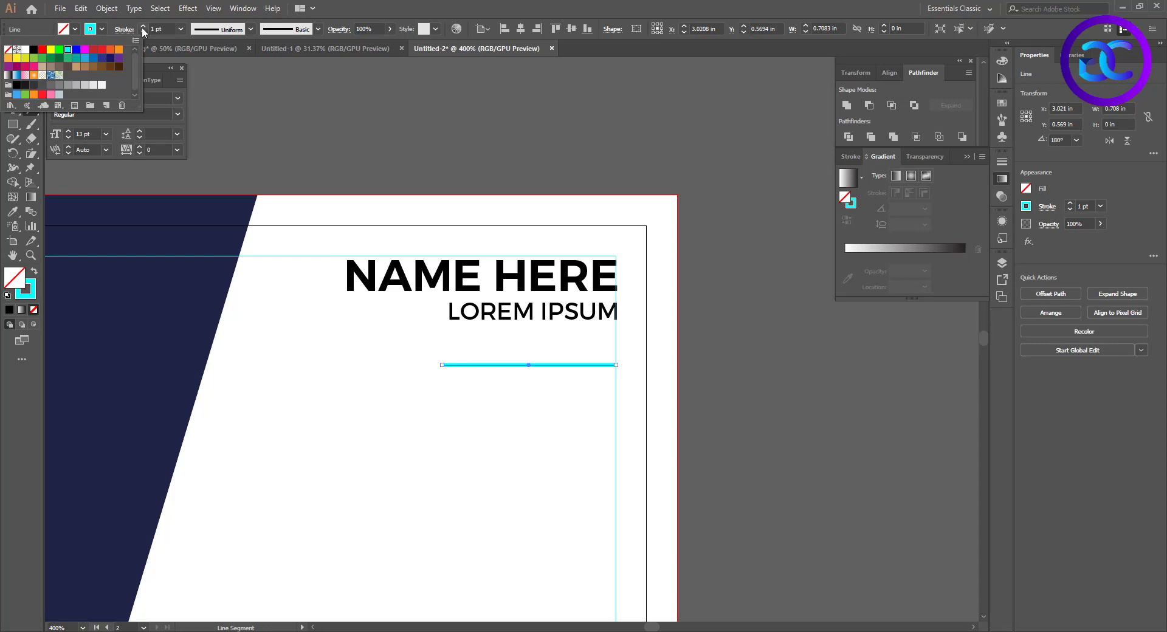
# Expand the line into a filled shape and recolour it with the pink sampled from the front card's website bar
pyautogui.click(105, 10)
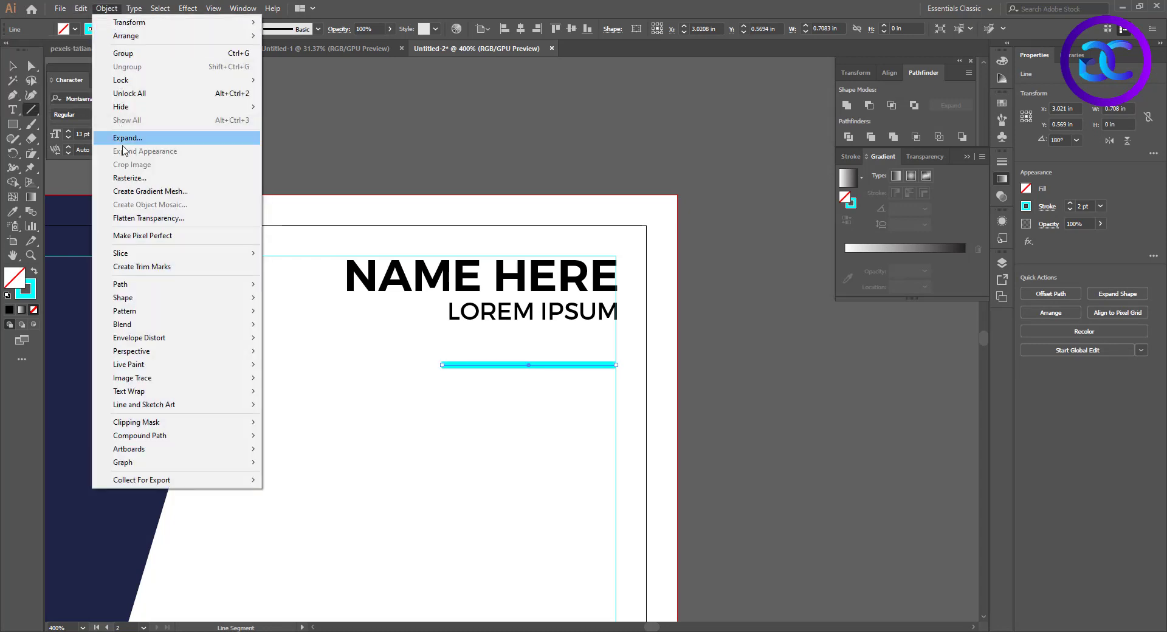
pyautogui.click(124, 140)
pyautogui.press('Return')
pyautogui.scroll(-2, 495, 409)
pyautogui.press('i')
pyautogui.click(83, 475)
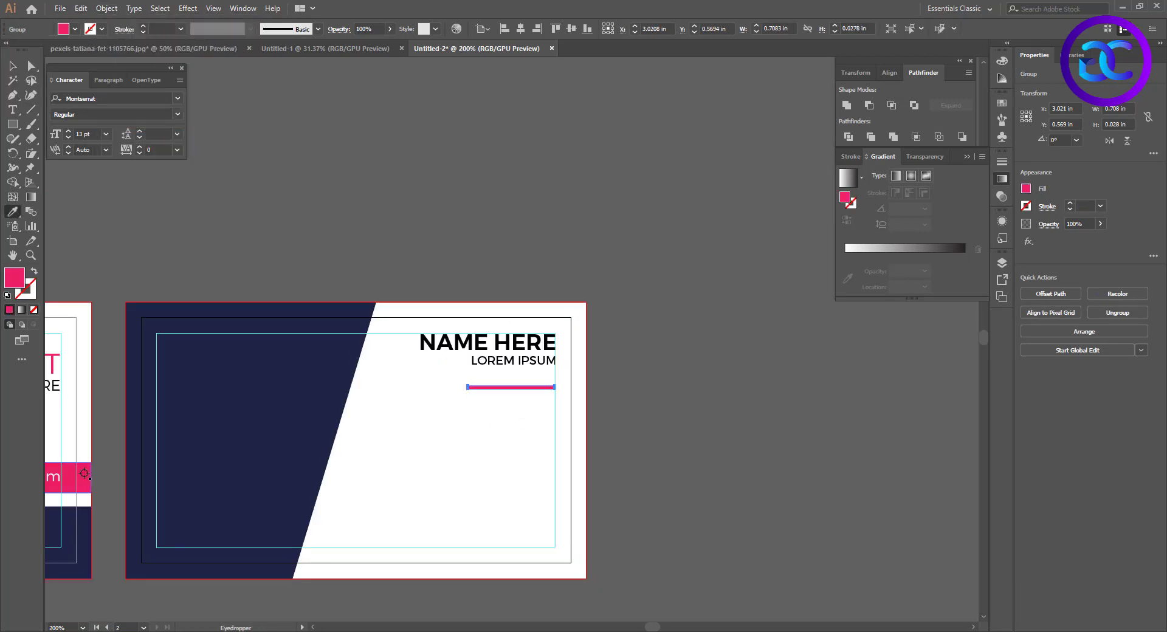
# Draw a pink rectangle about 2.18 × 0.25 in below the pink line, from the back card's right bleed edge to the navy panel
pyautogui.press('v')
pyautogui.click(508, 438)
pyautogui.scroll(1, 509, 435)
pyautogui.moveTo(527, 452); pyautogui.dragTo(567, 375)
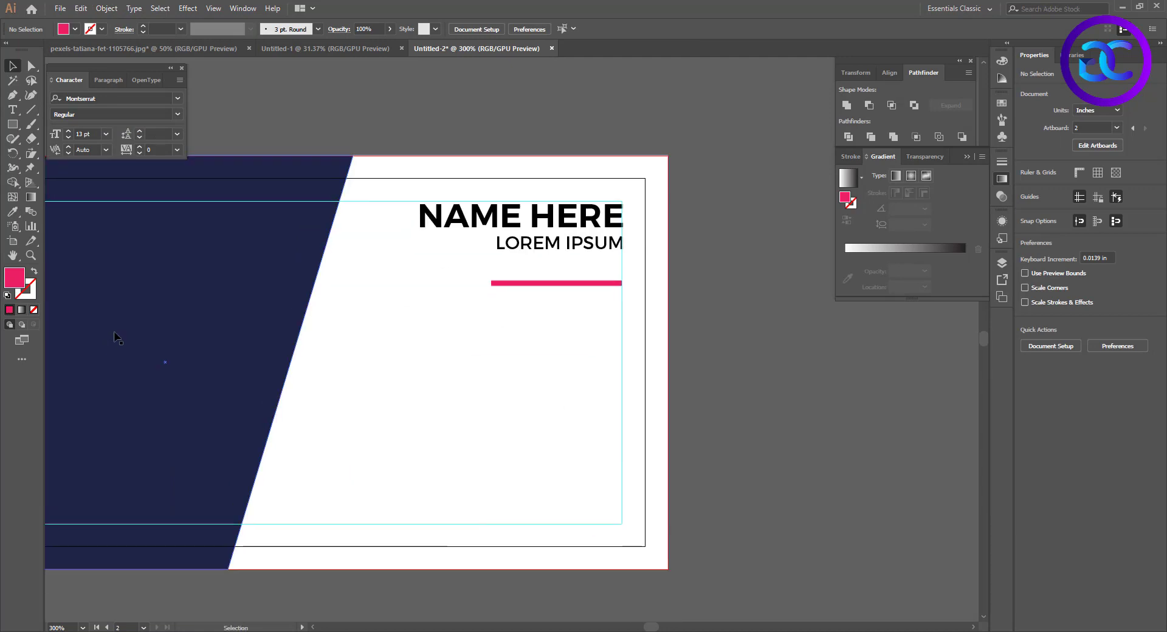
pyautogui.click(14, 125)
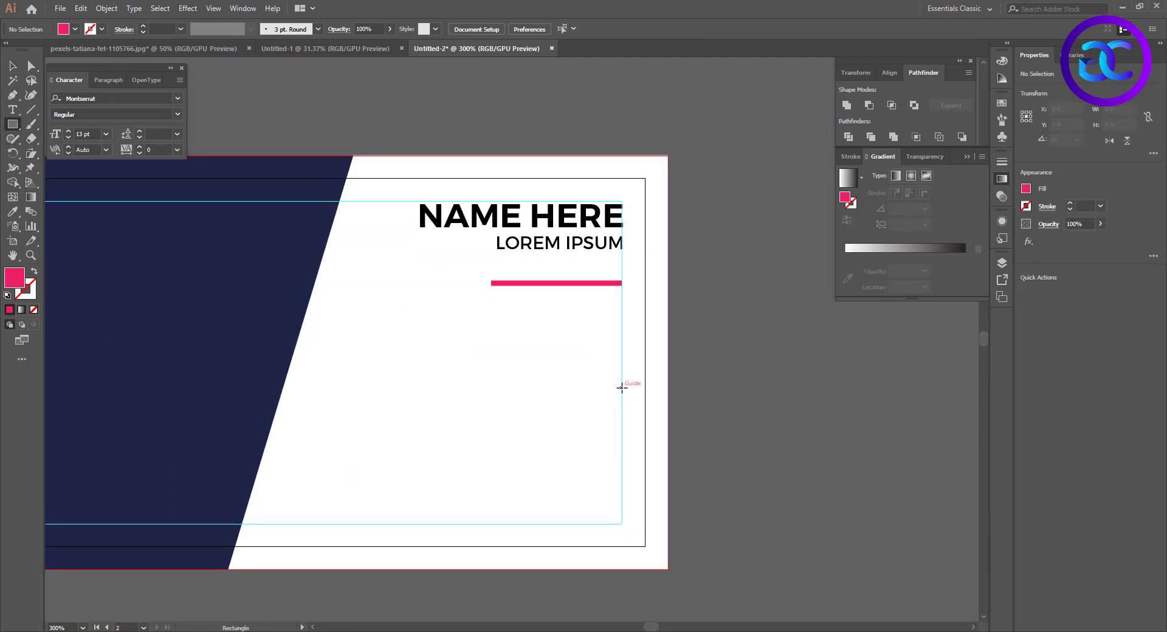
pyautogui.moveTo(668, 385); pyautogui.dragTo(266, 432)
pyautogui.press('v')
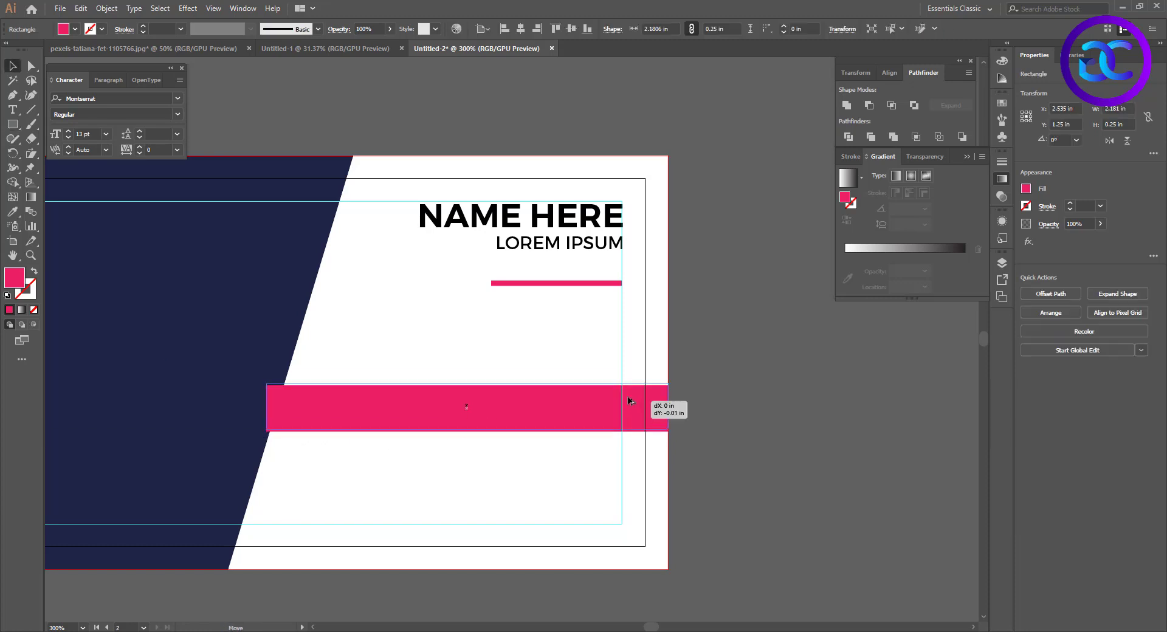
# Stack two evenly spaced copies below the pink bar and move all three so the lowest rests on the lower guide
pyautogui.moveTo(627, 409); pyautogui.dragTo(599, 465)
pyautogui.hotkey('ctrl', 'd')
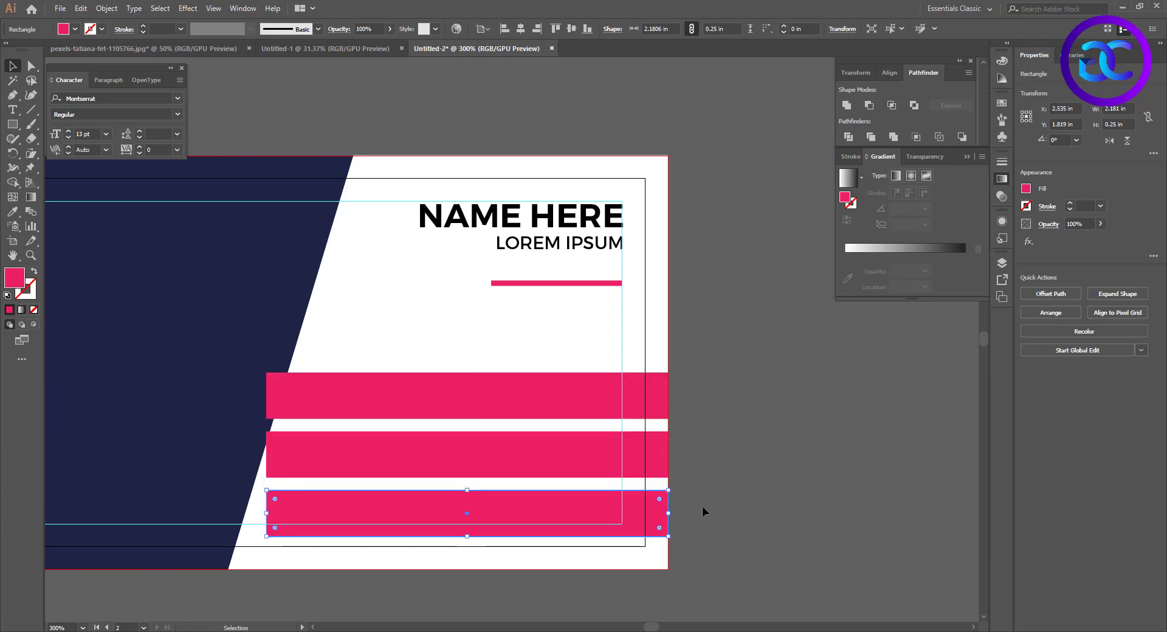
pyautogui.moveTo(656, 394); pyautogui.dragTo(656, 393)
pyautogui.moveTo(661, 435); pyautogui.dragTo(679, 417)
pyautogui.click(581, 535)
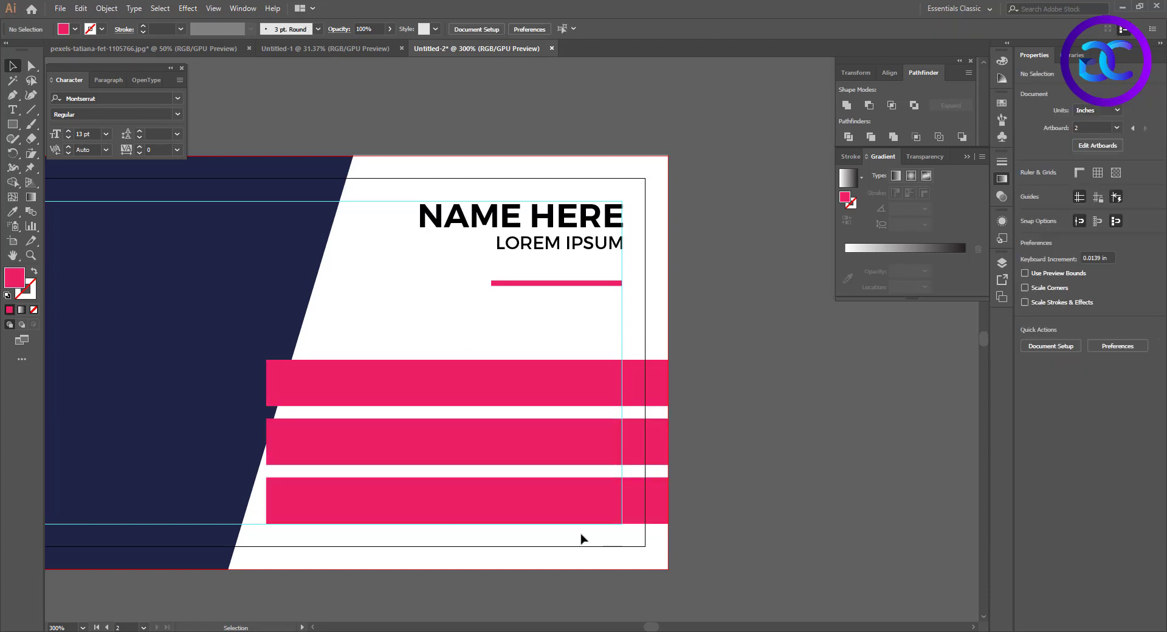
# Extend the left ends of all three pink bars together over the navy panel, to a width of about 2.39 in
pyautogui.click(504, 500)
pyautogui.keyDown('shift'); pyautogui.click(366, 431); pyautogui.keyUp('shift')
pyautogui.keyDown('shift'); pyautogui.click(362, 390); pyautogui.keyUp('shift')
pyautogui.moveTo(266, 442); pyautogui.dragTo(228, 444)
pyautogui.click(316, 412)
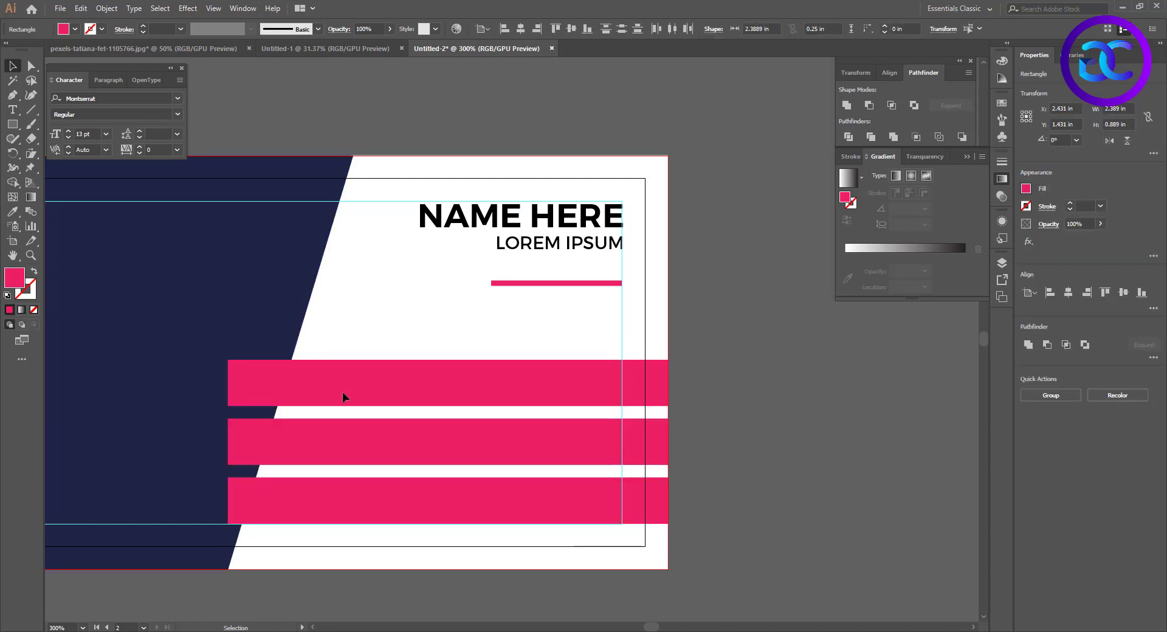
# Copy the navy panel slightly to the right and use it with Shape Builder to cut the three bars' left ends on its slant
pyautogui.click(273, 250)
pyautogui.moveTo(274, 252); pyautogui.dragTo(305, 252)
pyautogui.keyDown('shift'); pyautogui.click(359, 379); pyautogui.keyUp('shift')
pyautogui.keyDown('shift'); pyautogui.click(370, 440); pyautogui.keyUp('shift')
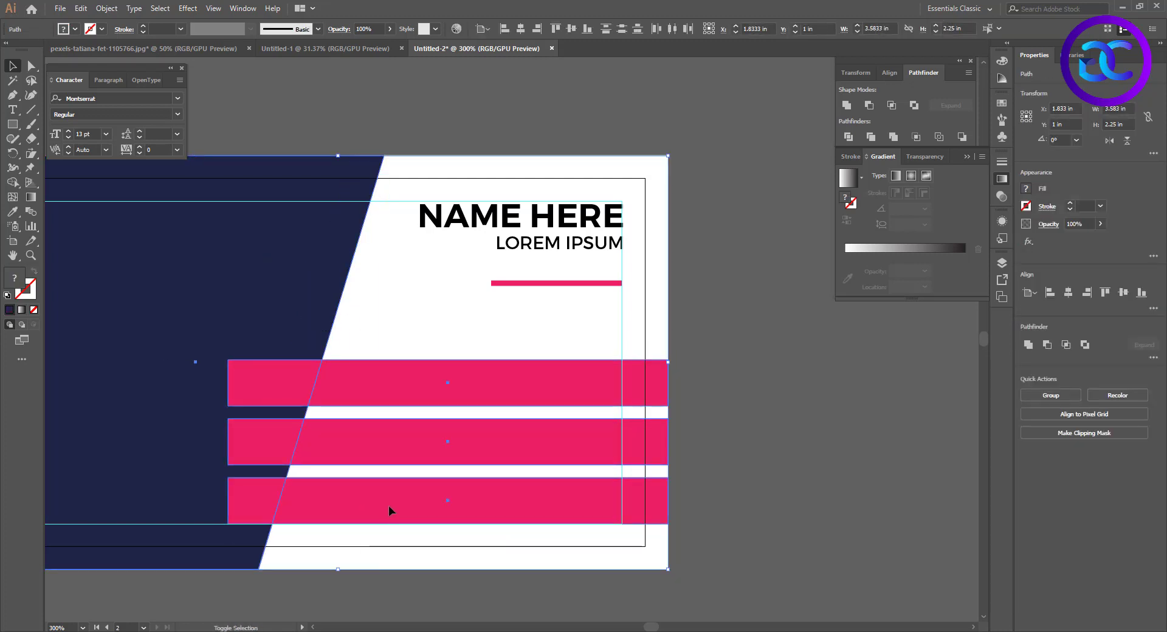
pyautogui.hotkey('shift', 'm')
pyautogui.moveTo(270, 382); pyautogui.dragTo(242, 541)
pyautogui.press('v')
pyautogui.click(728, 450)
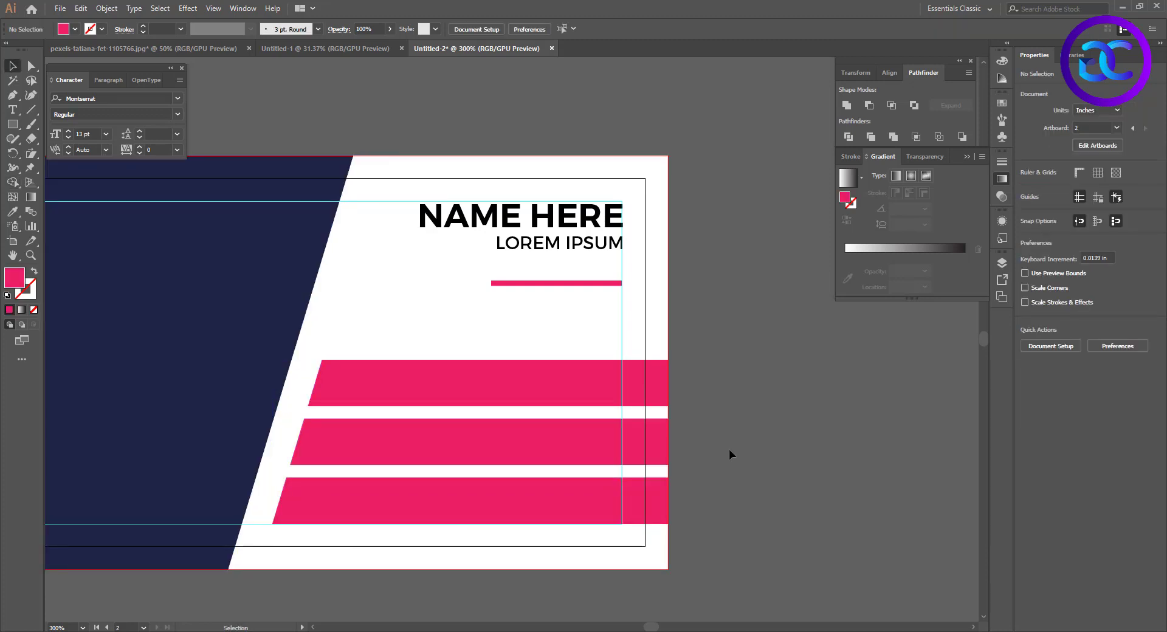
# Draw a rectangle about 0.42 × 0.25 in over the top bar's right end and fill it with a darker pink
pyautogui.click(461, 366)
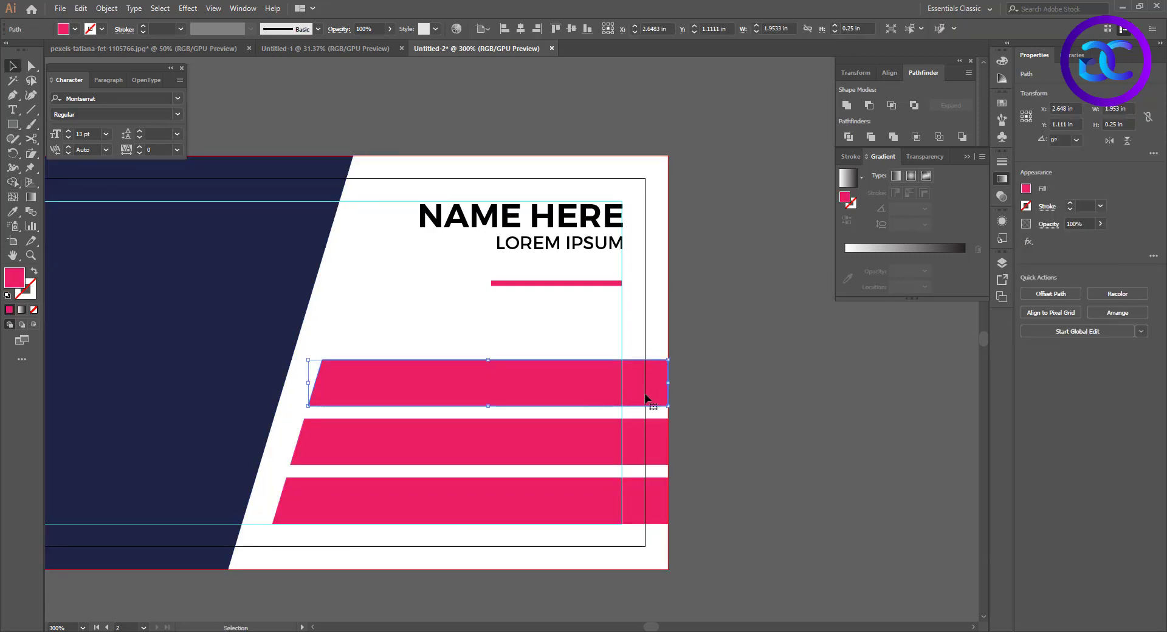
pyautogui.click(431, 314)
pyautogui.press('m')
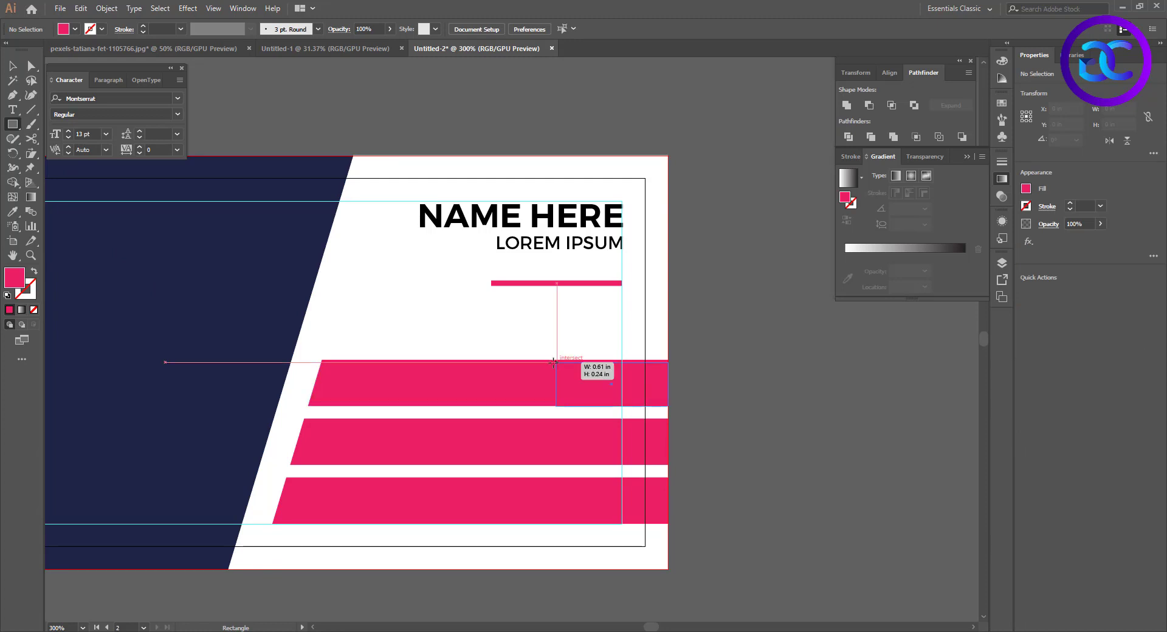
pyautogui.moveTo(668, 405); pyautogui.dragTo(590, 359)
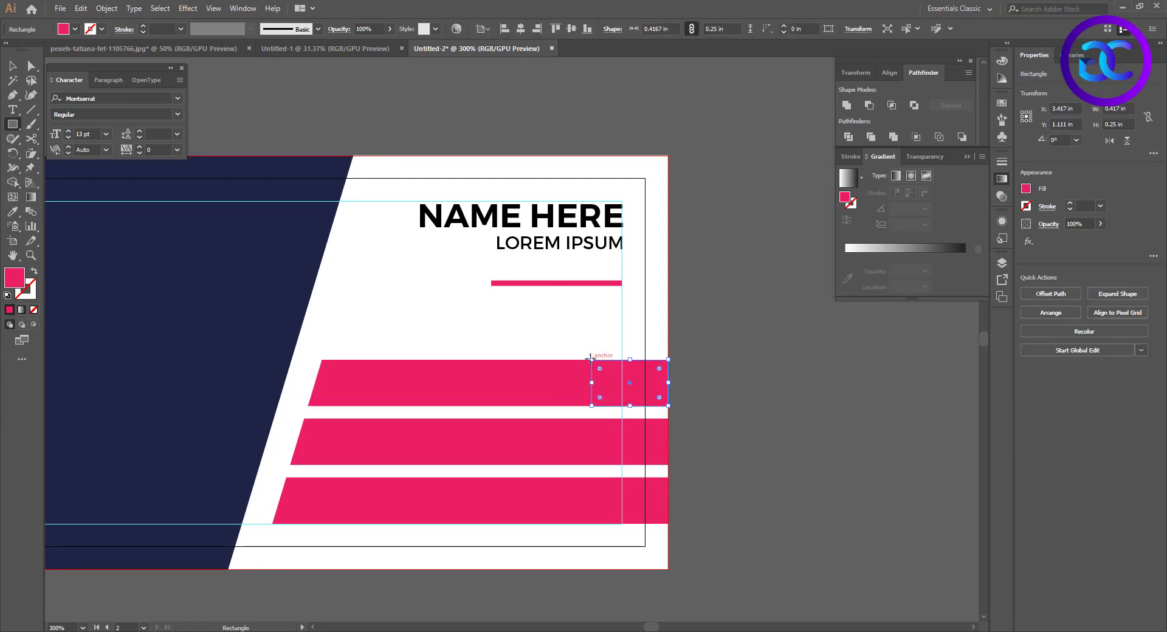
pyautogui.doubleClick(16, 277)
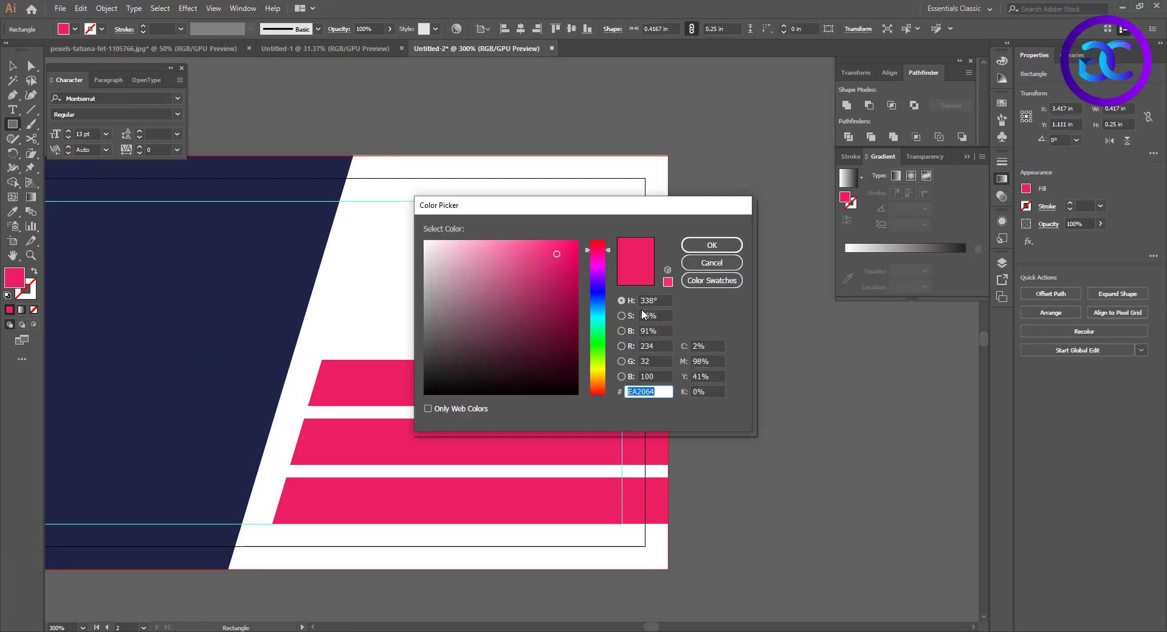
pyautogui.moveTo(567, 256); pyautogui.dragTo(577, 266)
pyautogui.click(713, 245)
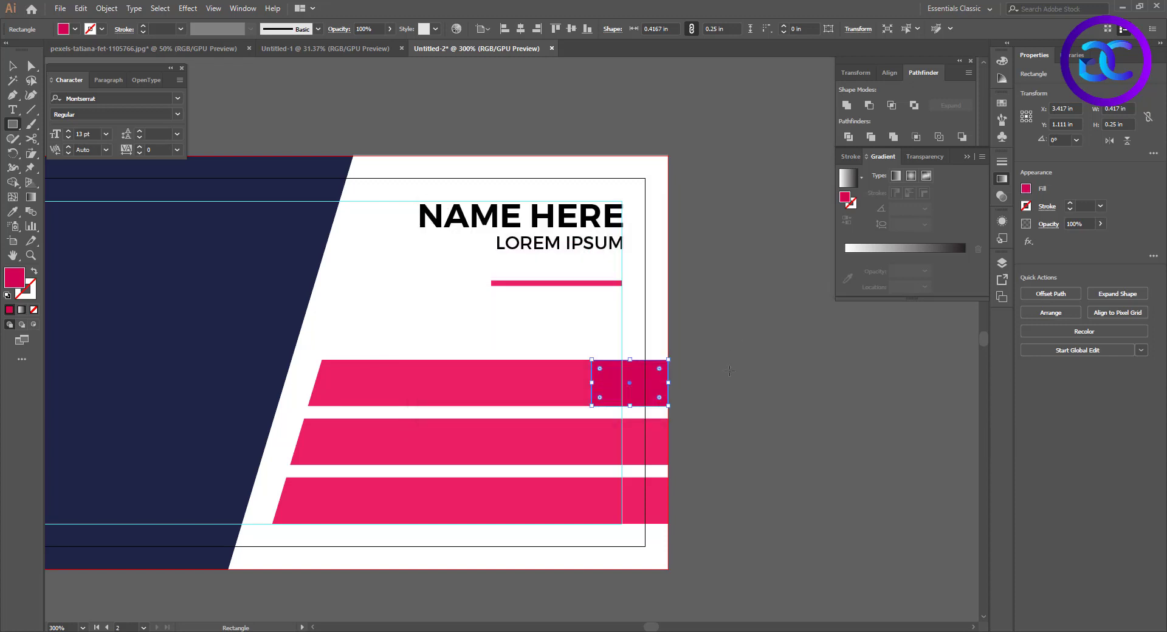
# Copy the darker pink block onto the right ends of the middle and bottom bars
pyautogui.press('v')
pyautogui.click(728, 392)
pyautogui.moveTo(633, 385); pyautogui.dragTo(646, 443)
pyautogui.hotkey('ctrl', 'd')
pyautogui.click(668, 540)
pyautogui.scroll(3, 653, 539)
pyautogui.scroll(-2, 649, 528)
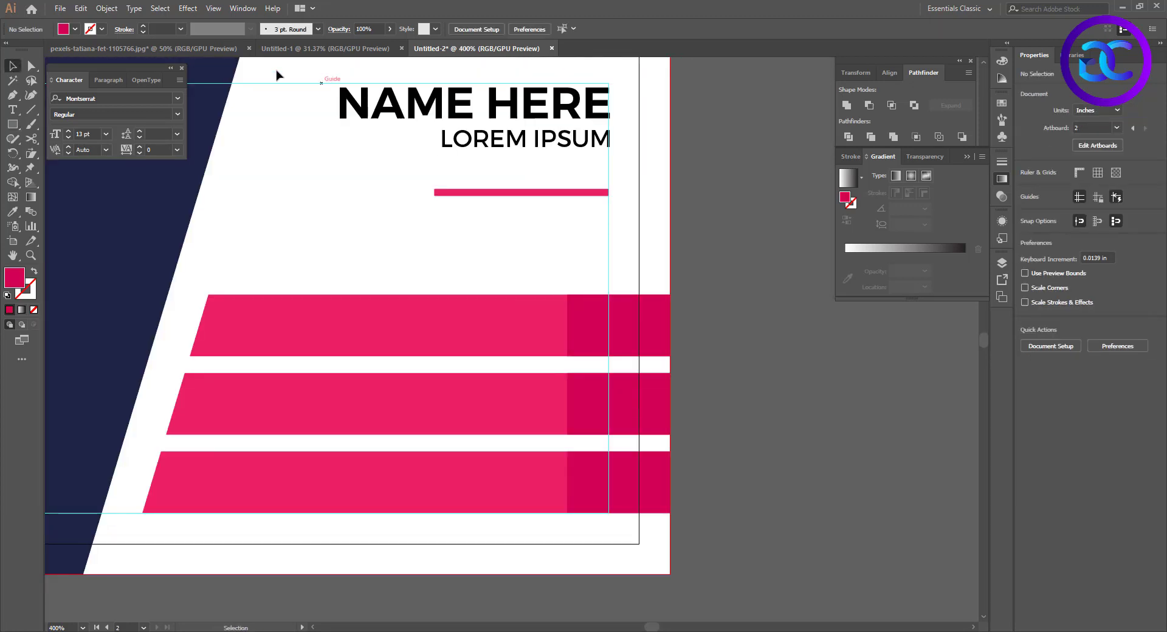
# Copy the phone, envelope and location icons from the pexels-tatiana-fet-1105766.jpg document and place them on the darker pink blocks
pyautogui.click(222, 50)
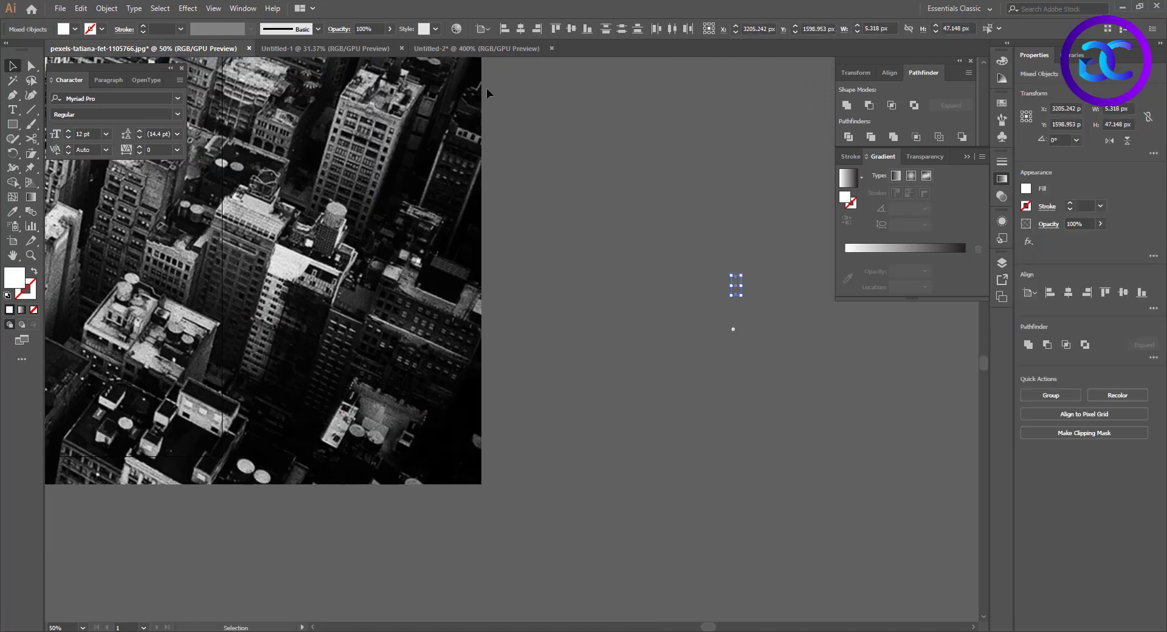
pyautogui.click(477, 49)
pyautogui.hotkey('ctrl', 'v')
pyautogui.moveTo(511, 339); pyautogui.dragTo(599, 405)
# Move the envelope icon down in the middle block and the location pin down to the centre of the bottom block
pyautogui.click(603, 402)
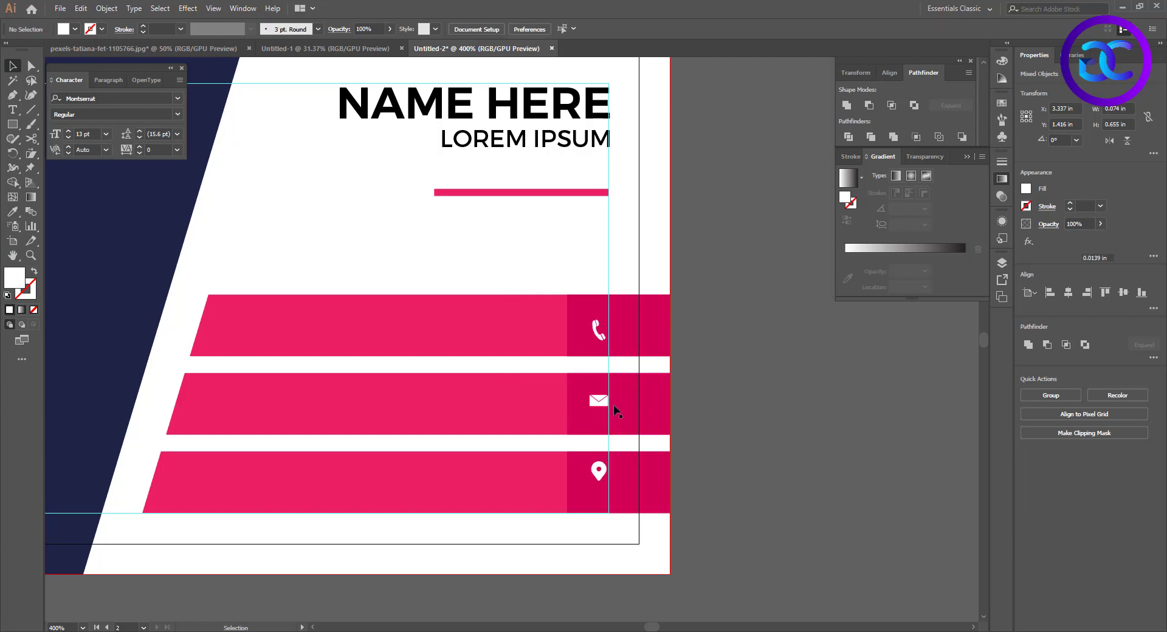
pyautogui.press('Down')
pyautogui.press('Down')
pyautogui.click(602, 472)
pyautogui.hotkey('shift', 'Down')
pyautogui.press('Up')
pyautogui.press('Up')
pyautogui.press('Up')
pyautogui.press('Up')
pyautogui.press('Up')
pyautogui.press('Up')
pyautogui.press('Up')
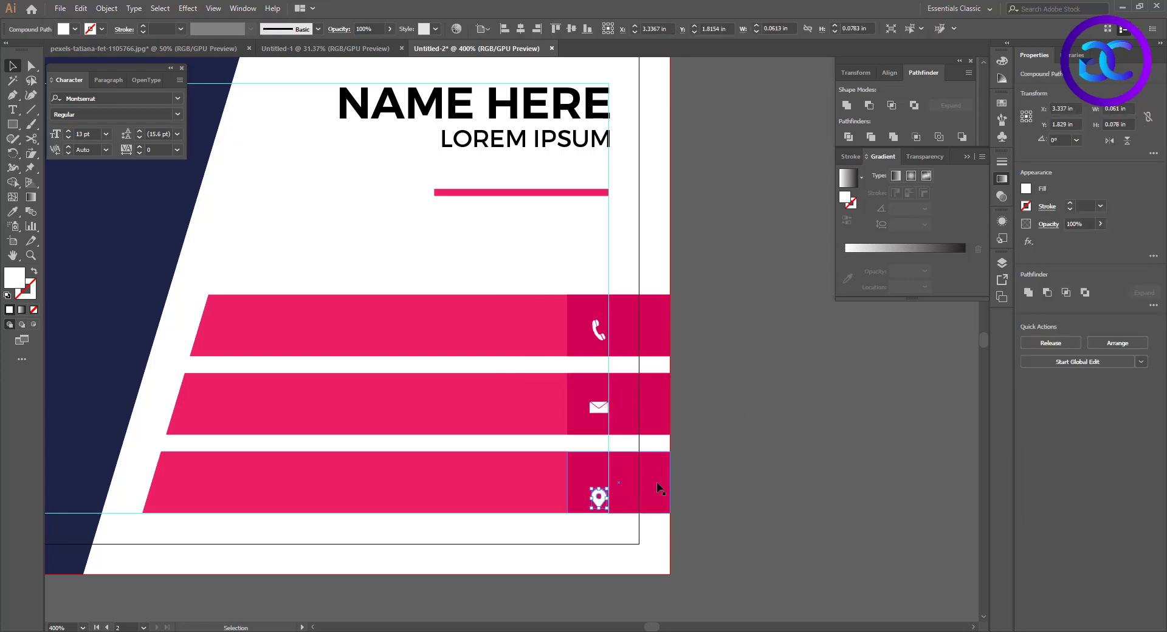
pyautogui.press('Down')
pyautogui.click(768, 472)
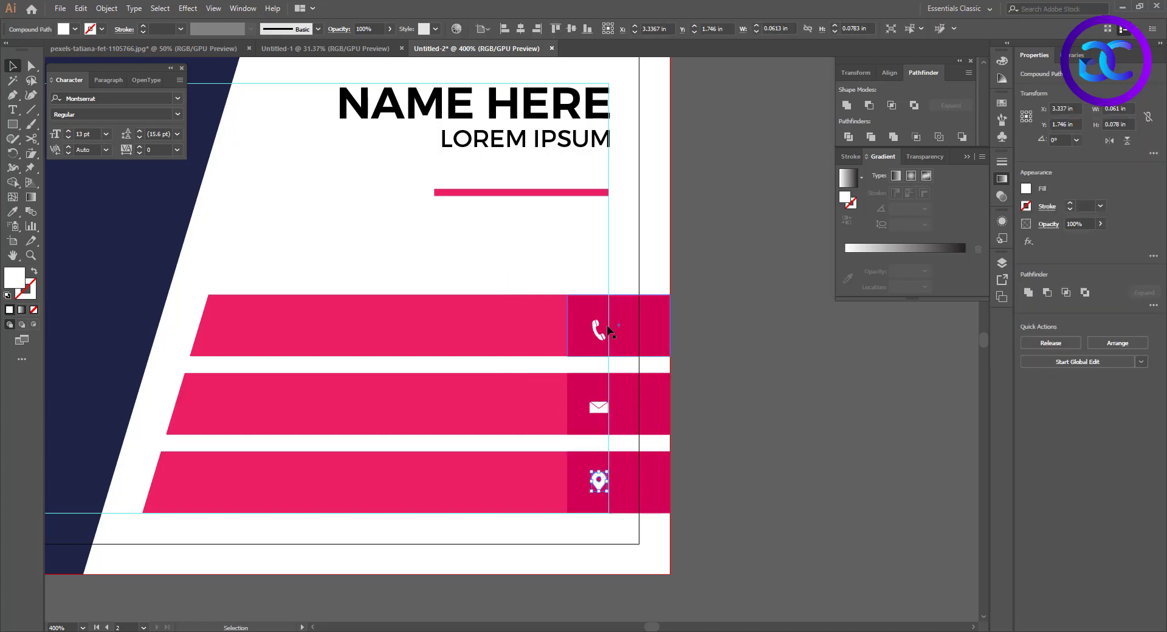
# Nudge the phone and envelope icons up slightly to centre them vertically in their blocks
pyautogui.click(599, 333)
pyautogui.press('Down')
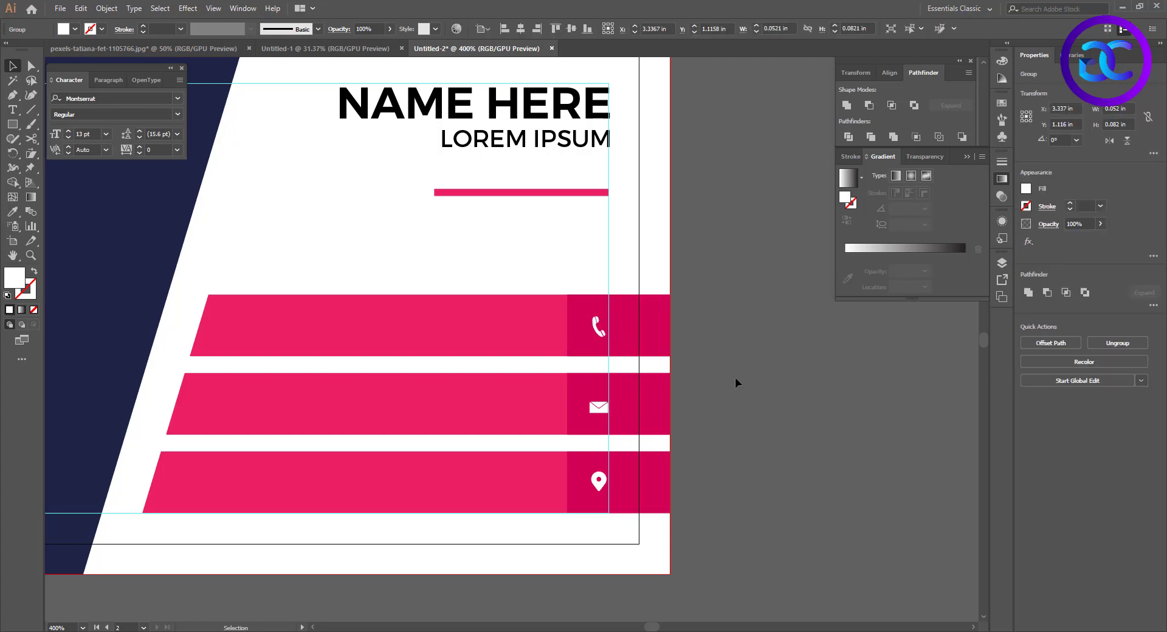
pyautogui.click(735, 379)
pyautogui.click(599, 406)
pyautogui.press('Up')
pyautogui.click(756, 426)
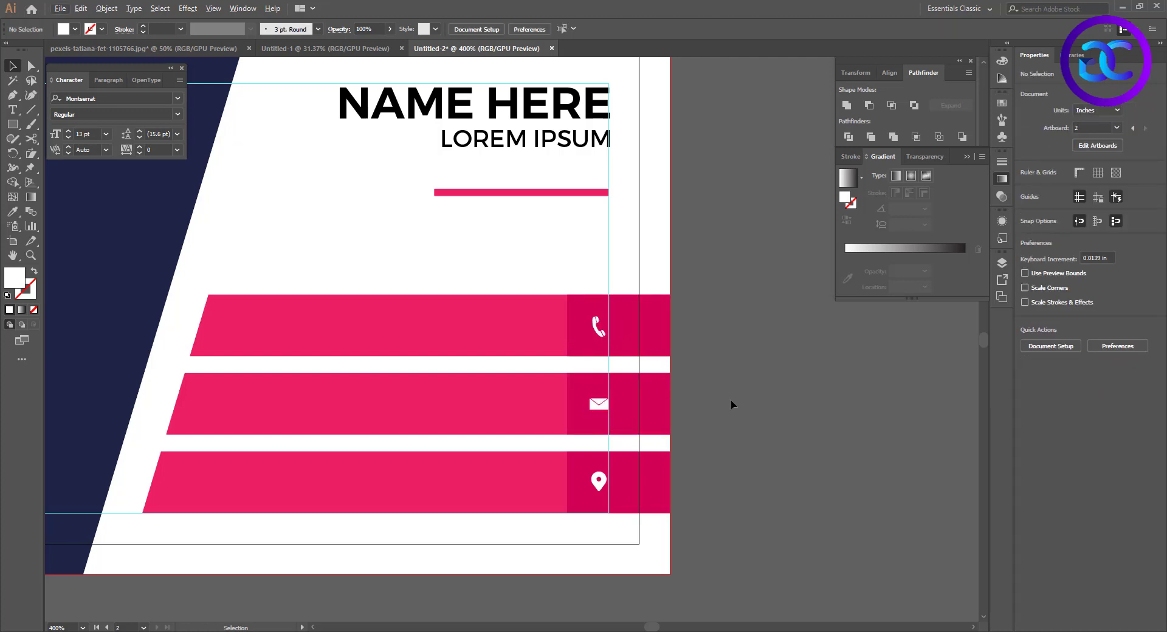
# Copy LOREM IPSUM onto the top pink bar, colour the copy white and set its font size to 6 pt
pyautogui.keyDown('alt'); pyautogui.moveTo(528, 140); pyautogui.dragTo(440, 327); pyautogui.keyUp('alt')
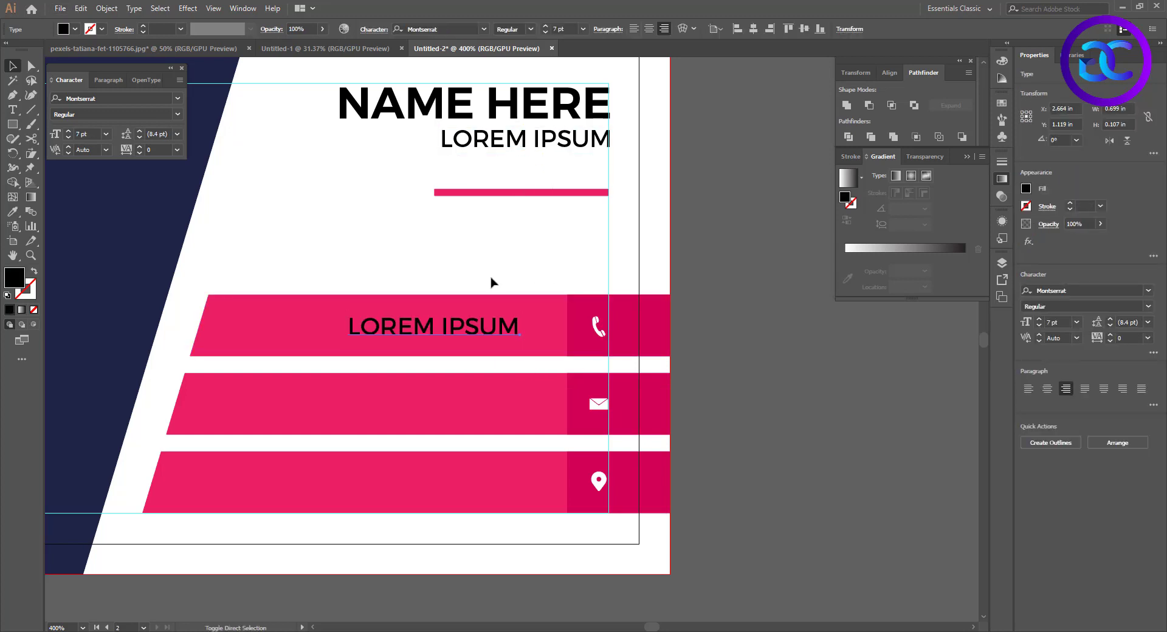
pyautogui.click(69, 30)
pyautogui.click(26, 46)
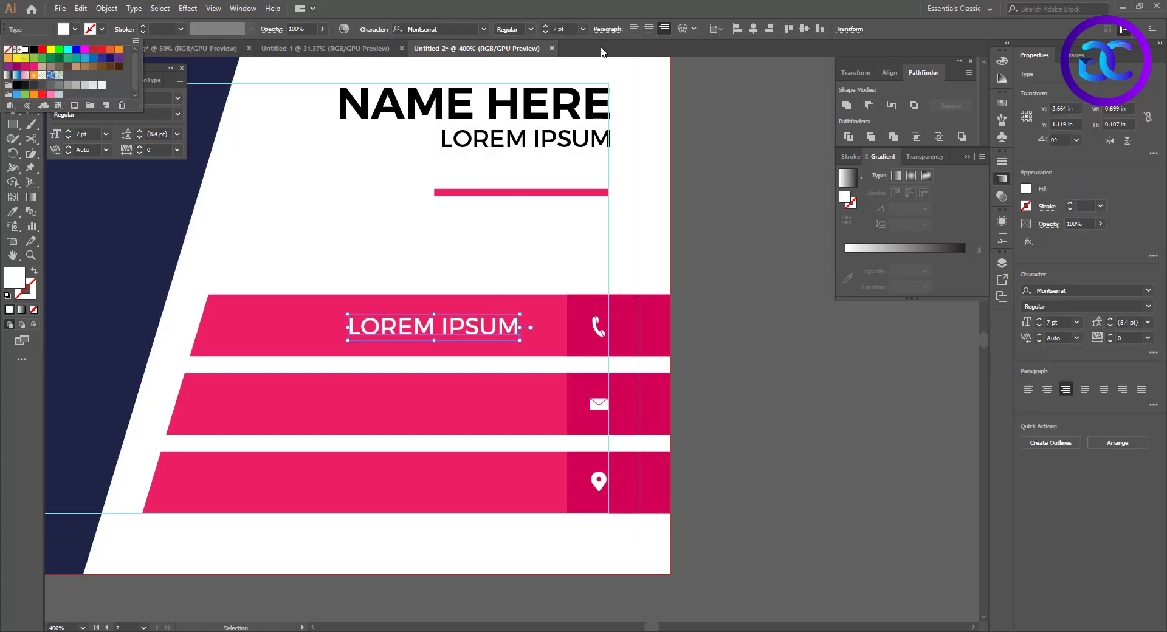
pyautogui.click(574, 30)
pyautogui.write('6')
pyautogui.press('Return')
# Replace the white text on the top bar with the placeholder phone number
pyautogui.doubleClick(454, 328)
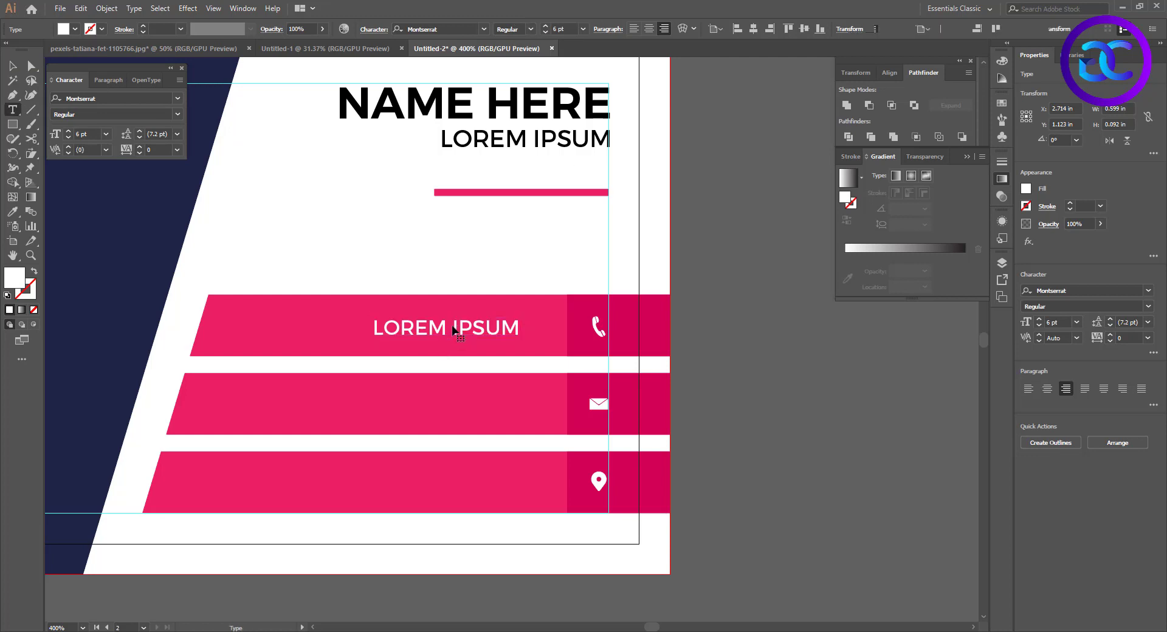
pyautogui.hotkey('ctrl', 'a')
pyautogui.press('BackSpace')
pyautogui.write('+111')
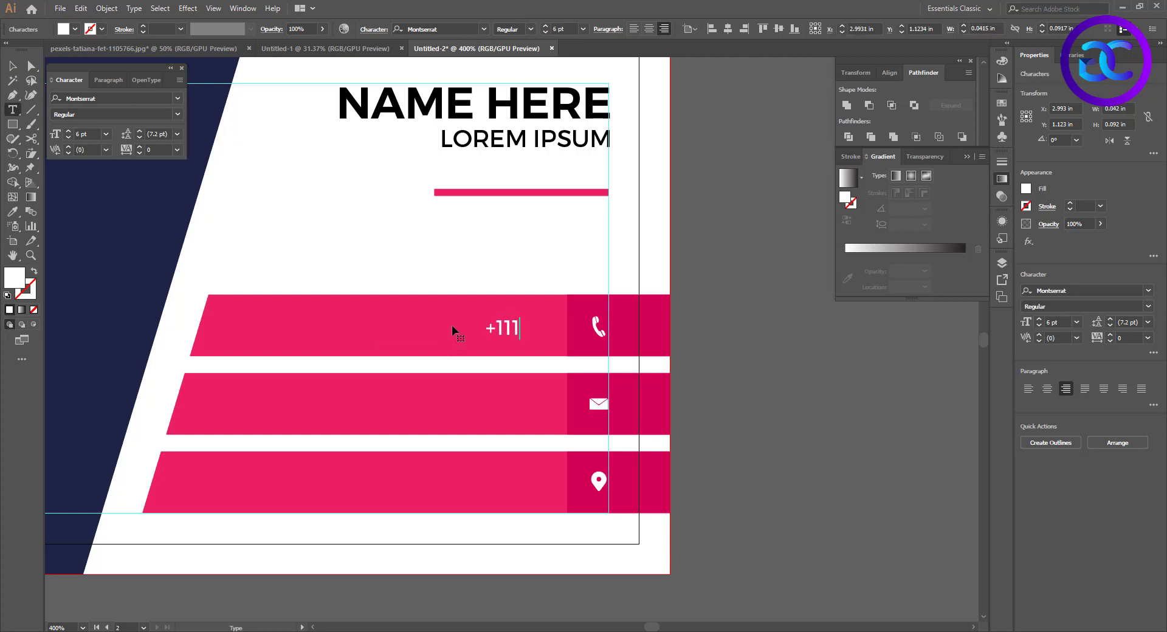
pyautogui.write(' 222 3334')
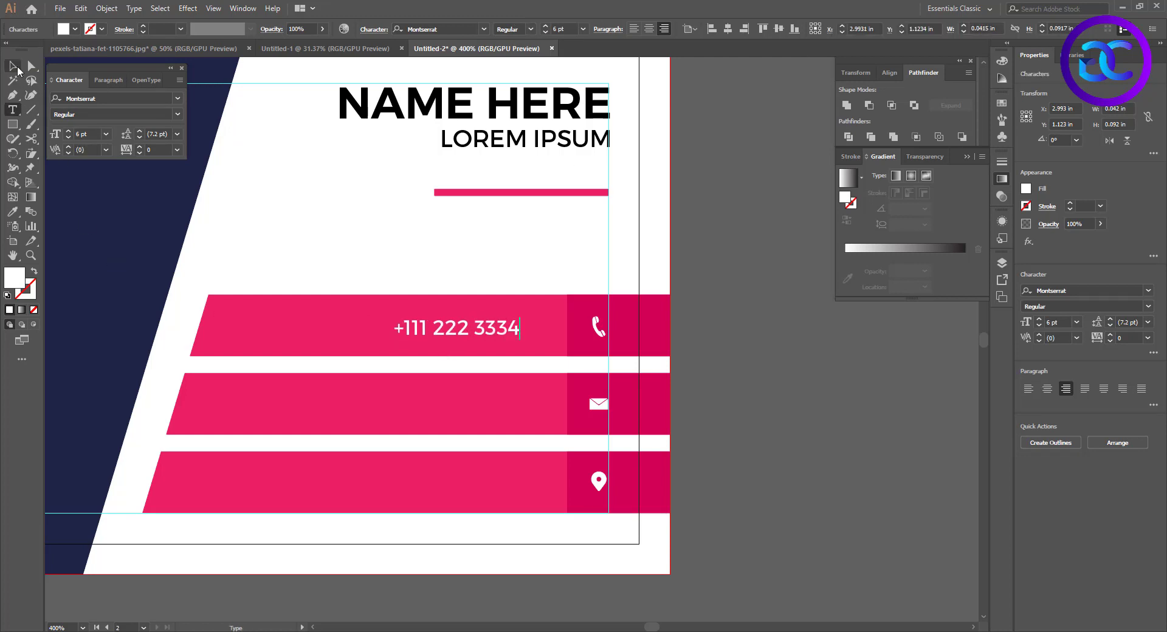
# Duplicate the phone number as a second line beneath it and centre both lines vertically in the top bar
pyautogui.click(17, 67)
pyautogui.moveTo(503, 329); pyautogui.dragTo(503, 312)
pyautogui.moveTo(503, 314); pyautogui.dragTo(502, 340)
pyautogui.press('Down')
pyautogui.press('Down')
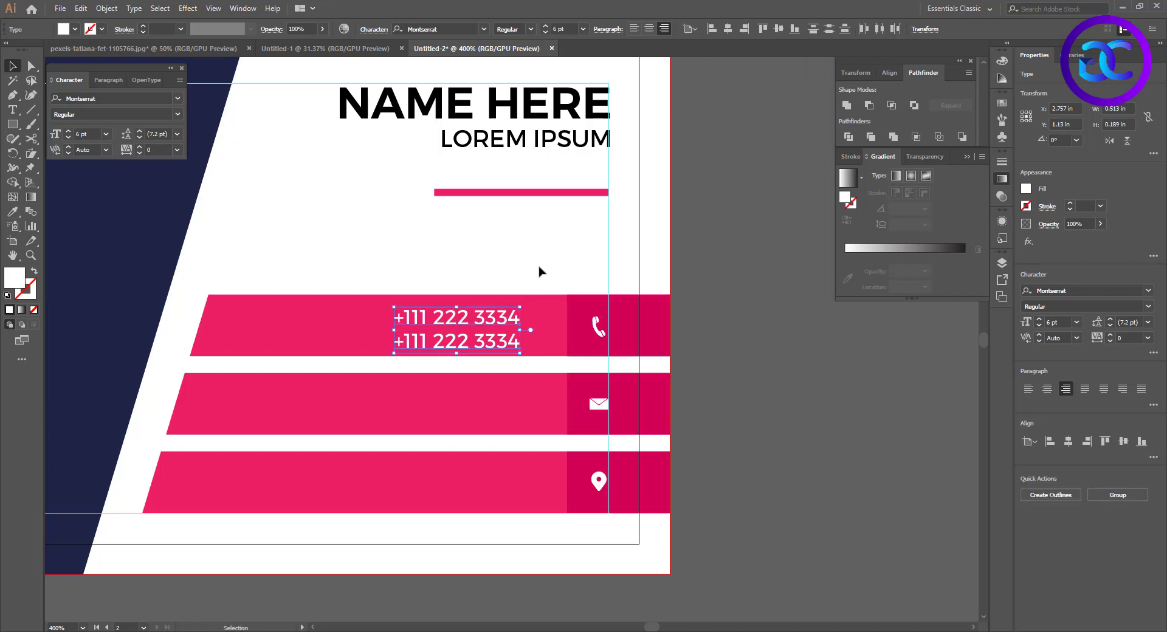
pyautogui.scroll(4, 470, 323)
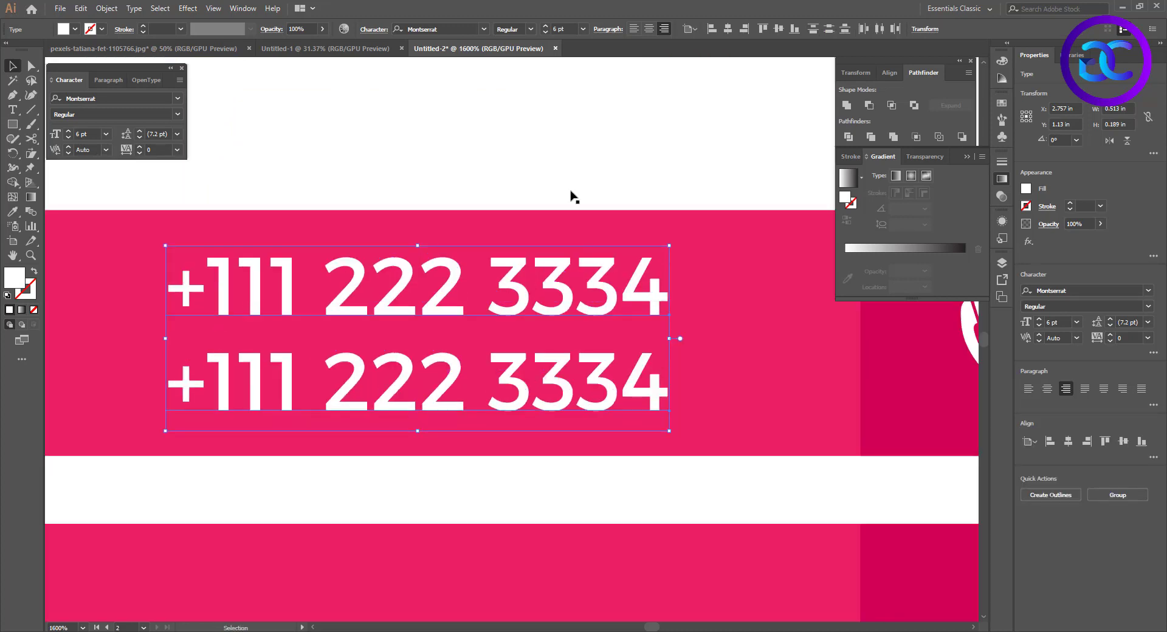
pyautogui.click(571, 195)
pyautogui.scroll(-4, 559, 305)
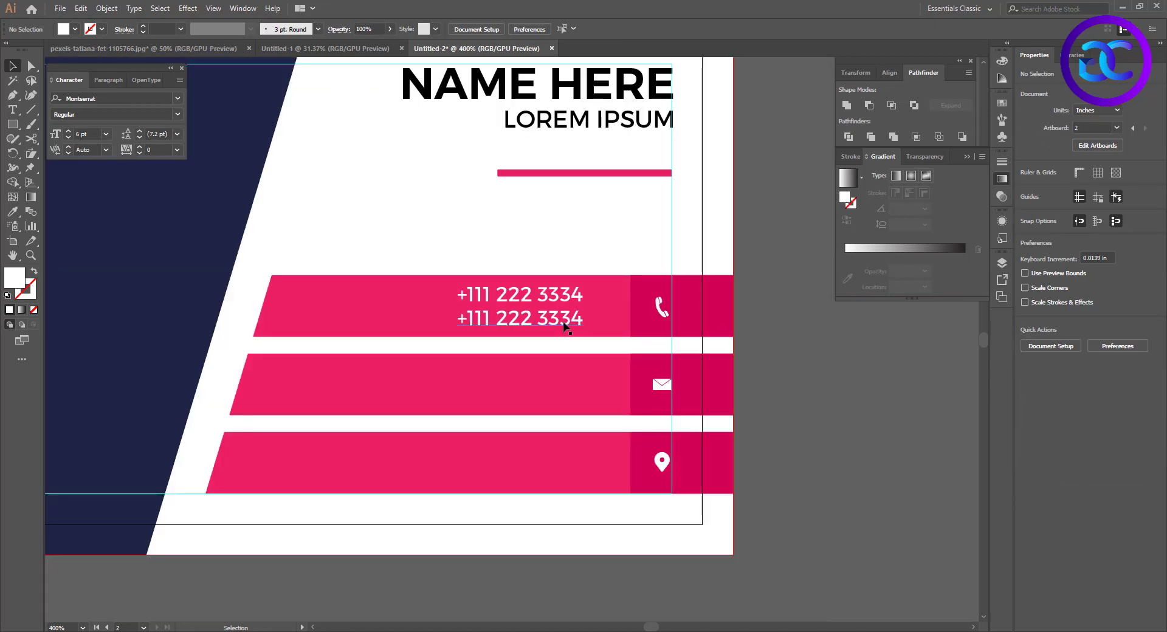
# Copy a phone number line to the upper part of the middle bar and replace its text with the placeholder e-mail address
pyautogui.moveTo(533, 322); pyautogui.dragTo(533, 376)
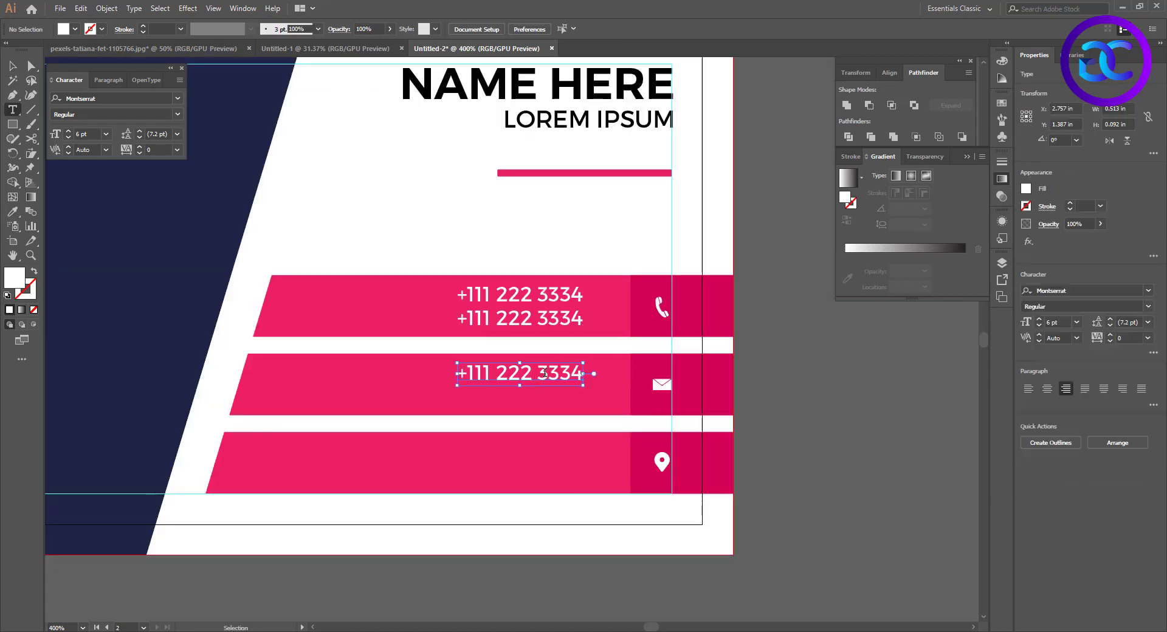
pyautogui.tripleClick(545, 372)
pyautogui.write('loremips')
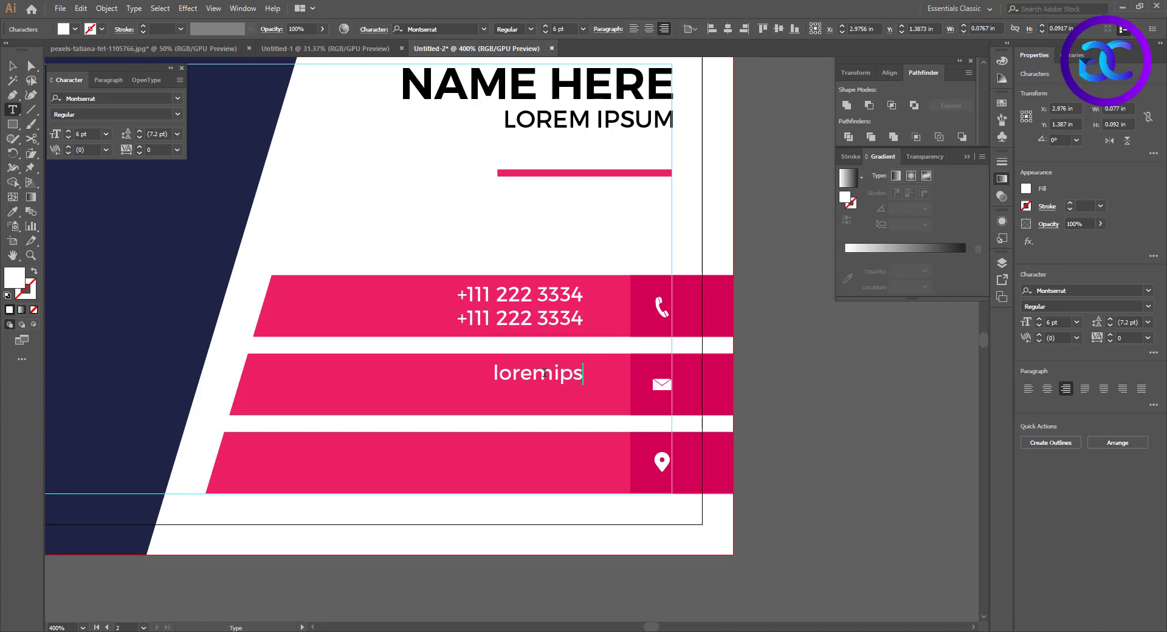
pyautogui.write('um@email.com')
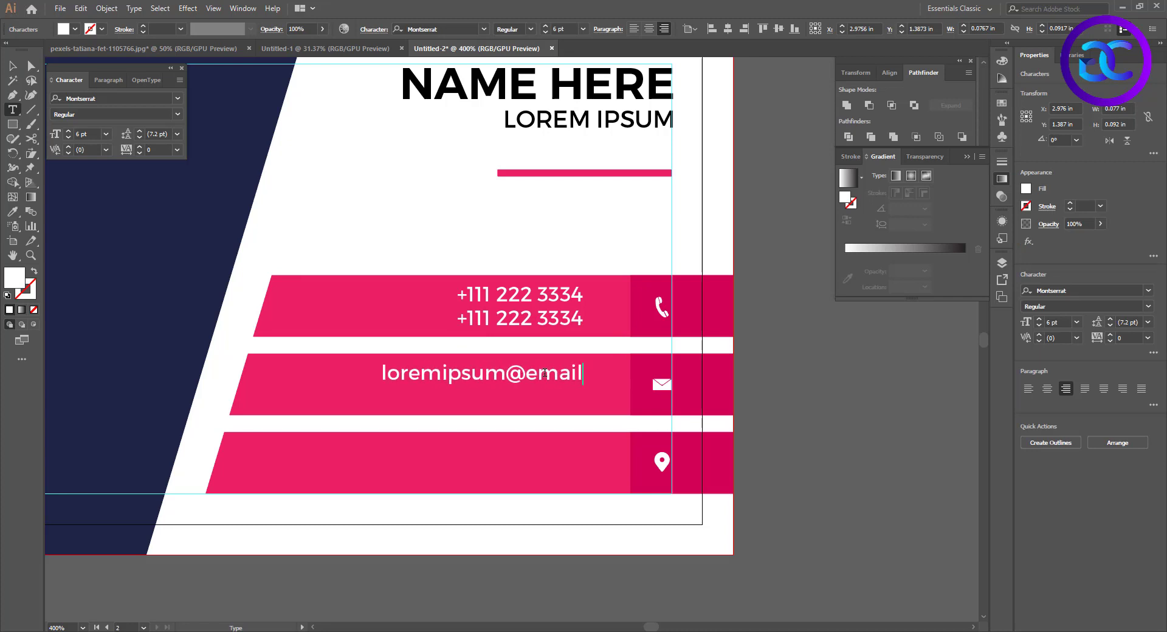
# Duplicate the e-mail line beneath itself in the middle bar and copy both lines onto the bottom bar
pyautogui.click(20, 60)
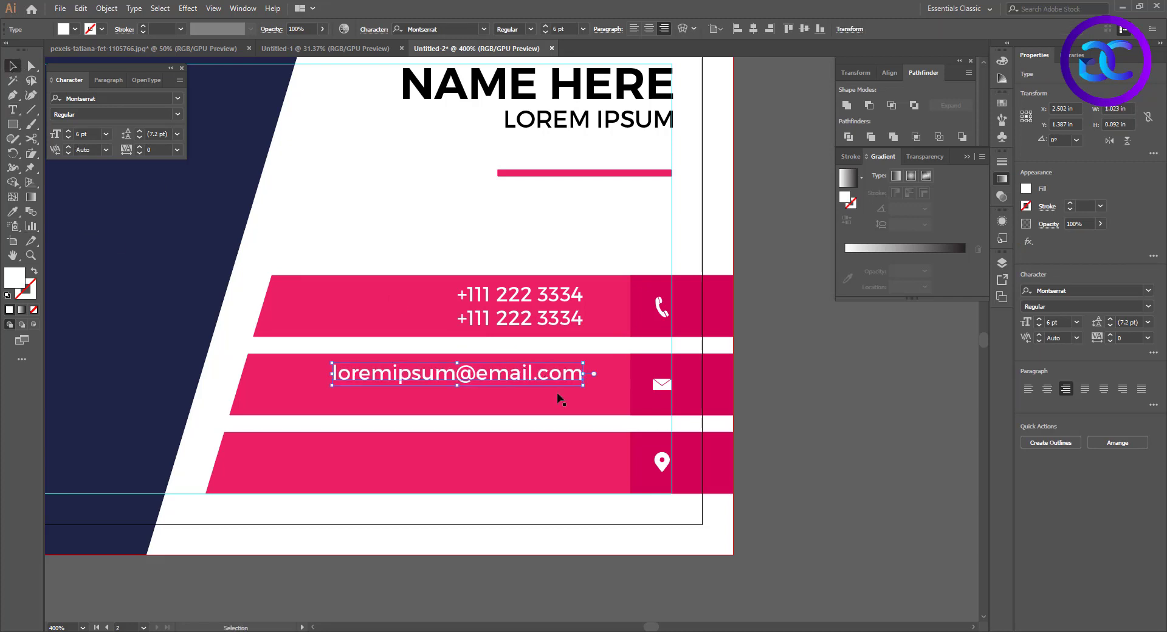
pyautogui.moveTo(558, 394); pyautogui.dragTo(549, 460)
pyautogui.keyDown('shift'); pyautogui.click(536, 382); pyautogui.keyUp('shift')
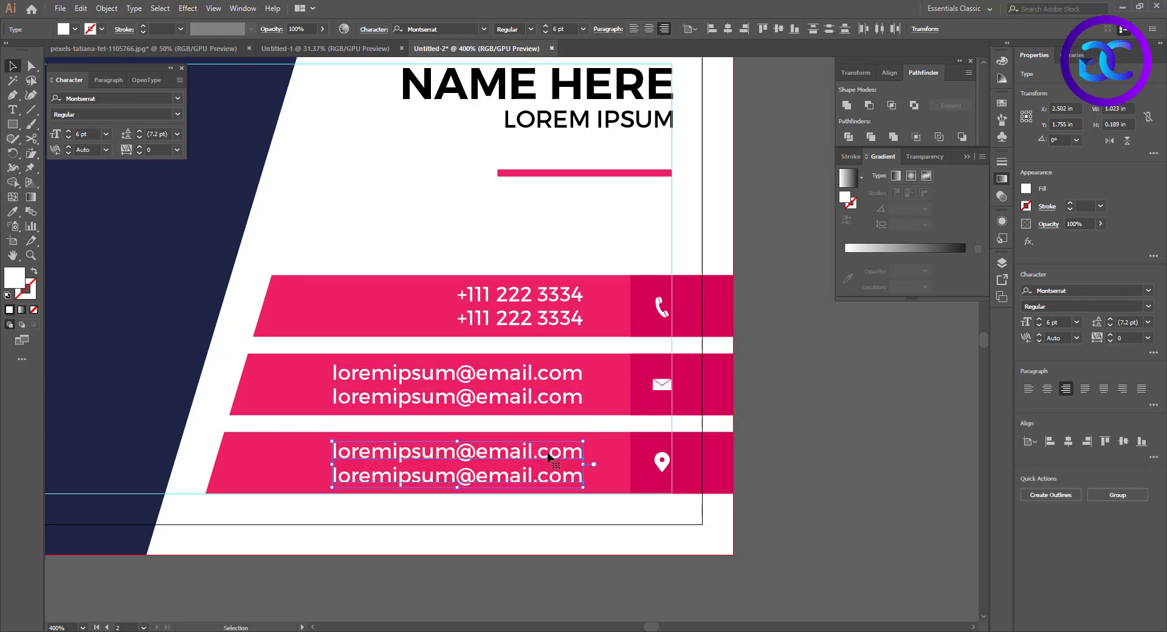
# Delete the lower of the two e-mail lines on the bottom pink bar
pyautogui.click(546, 499)
pyautogui.click(553, 477)
pyautogui.press('Delete')
# Replace the remaining e-mail line on the bottom bar with a placeholder postal address split over two lines, street first and city below
pyautogui.click(553, 457)
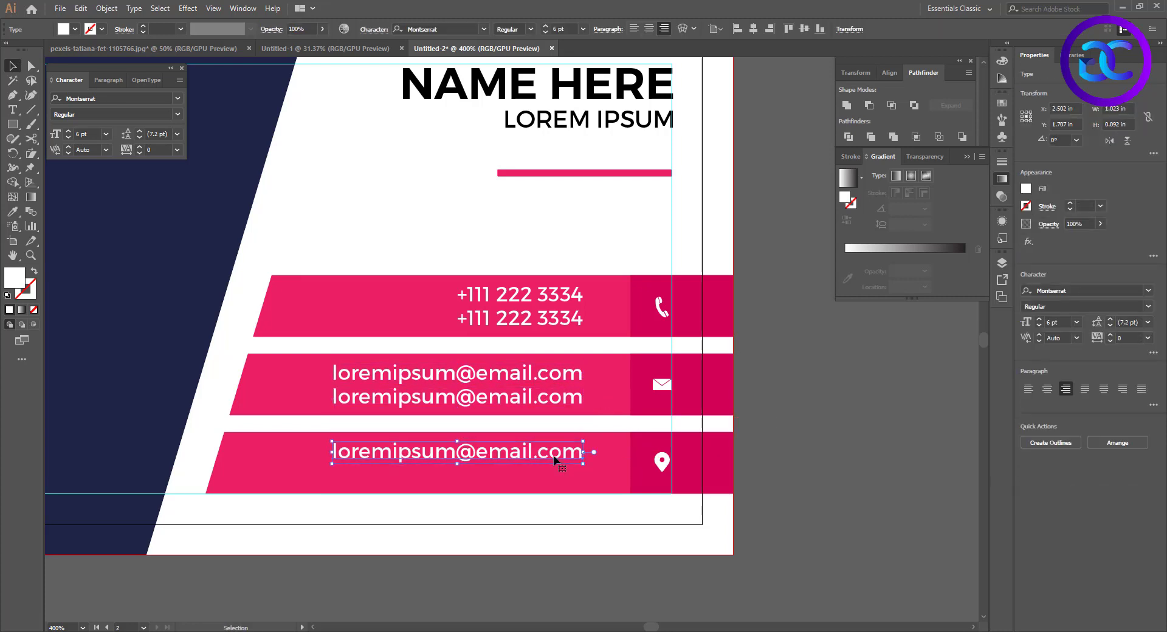
pyautogui.doubleClick(553, 460)
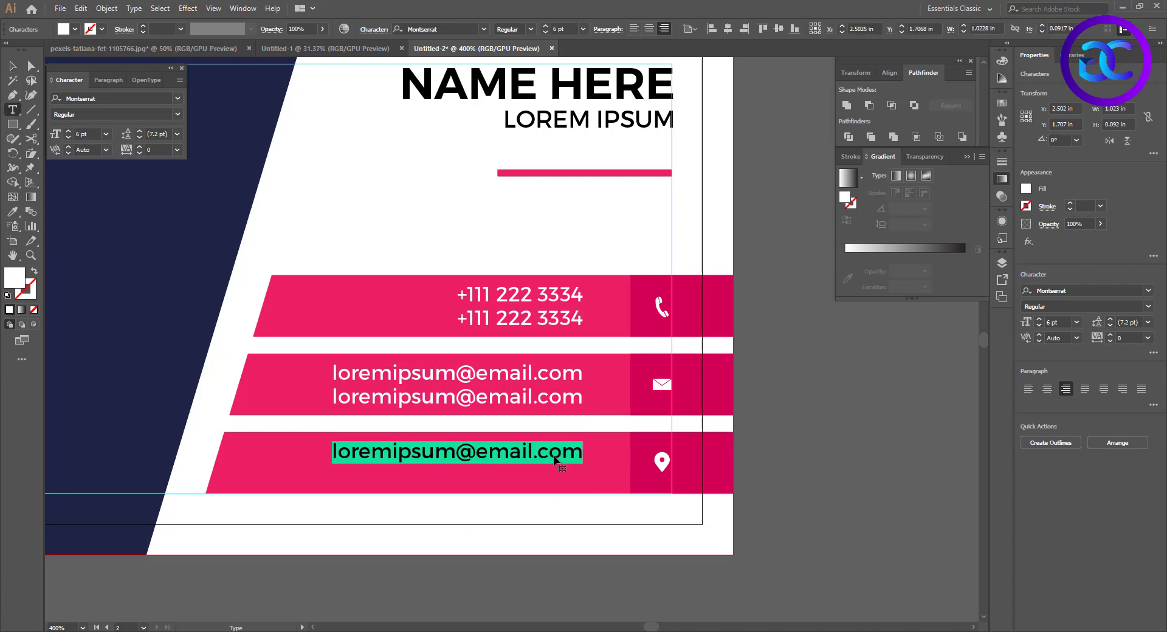
pyautogui.press('BackSpace')
pyautogui.write('lorem')
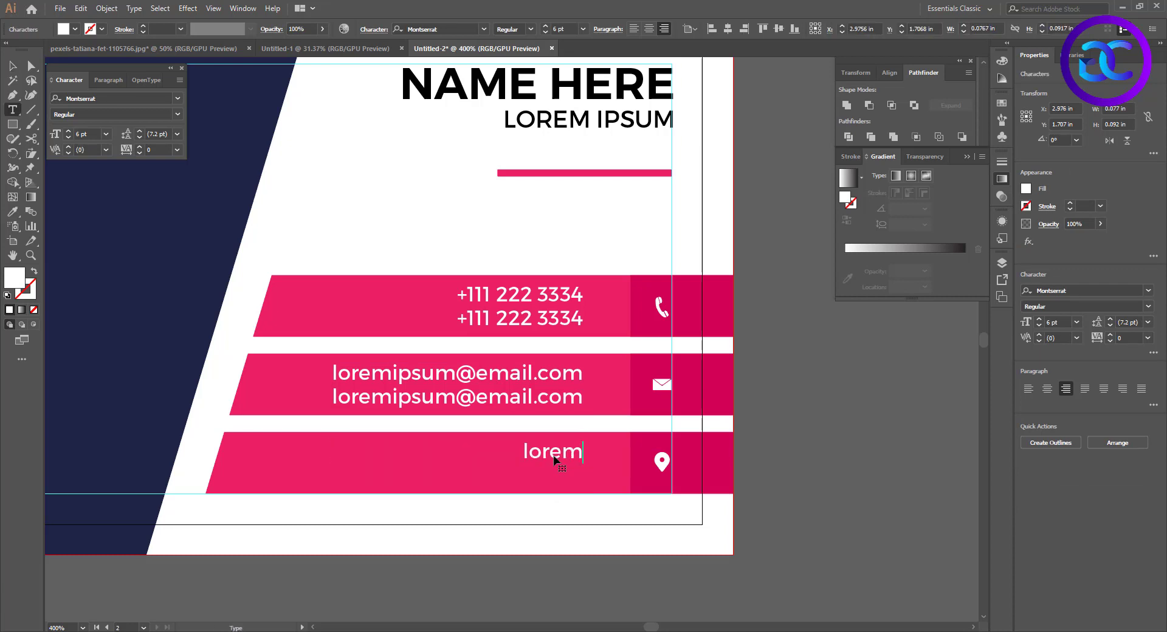
pyautogui.write(' ipsum st')
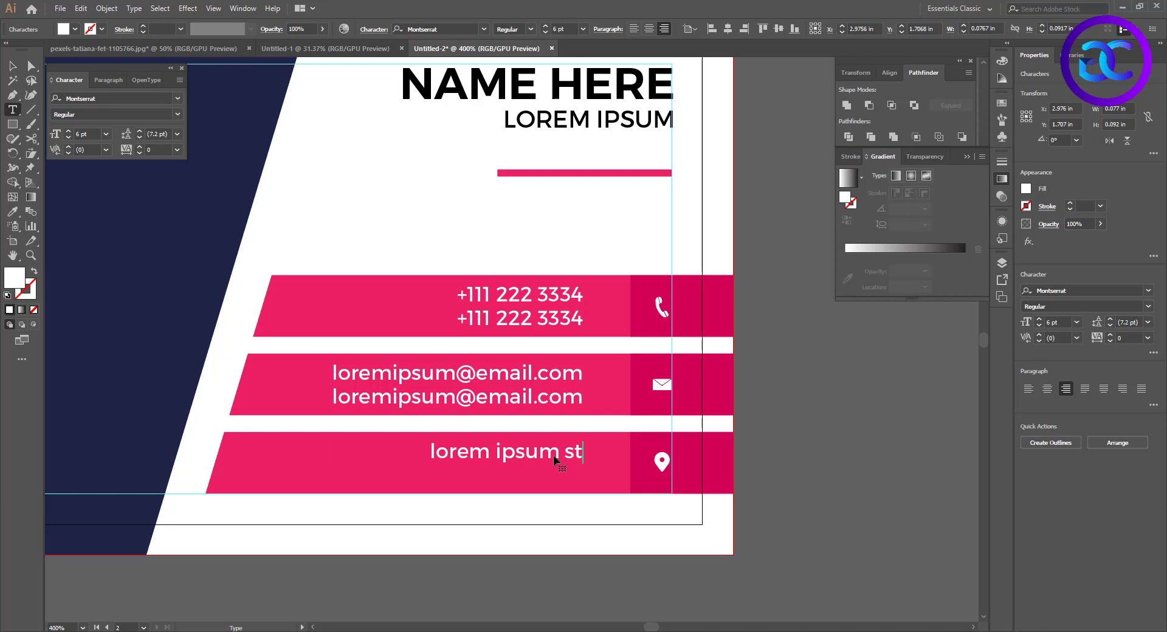
pyautogui.write('reet name')
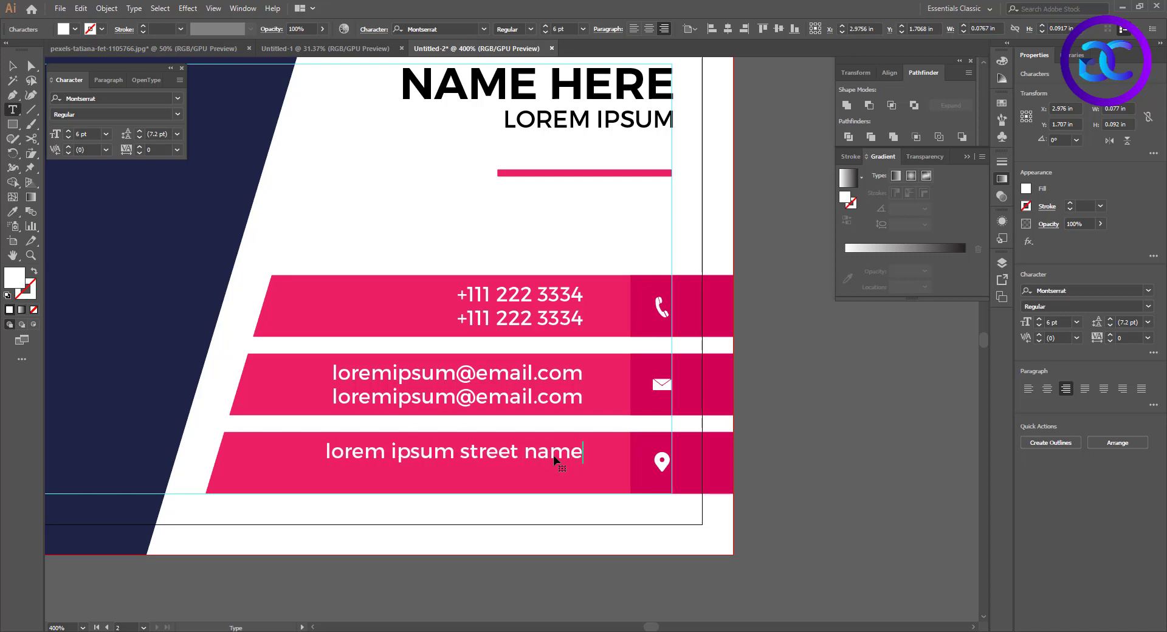
pyautogui.write(',')
pyautogui.press('Return')
pyautogui.write('city name 1234')
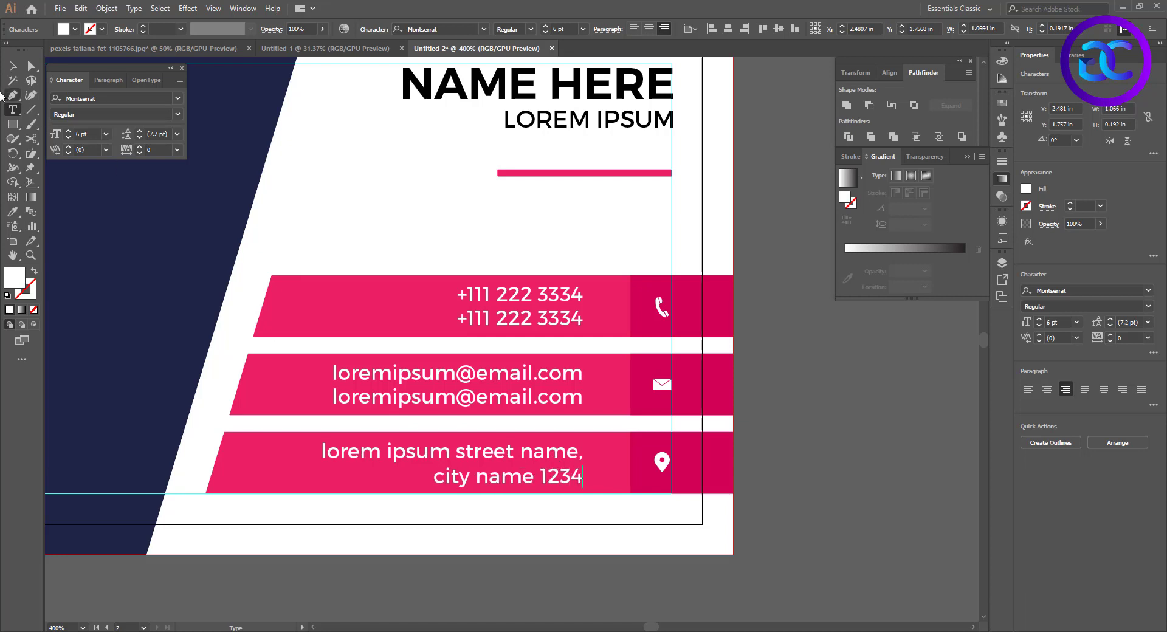
pyautogui.press('Escape')
pyautogui.click(866, 366)
# Copy the logo and tagline group from the front onto the back's navy panel and centre it vertically on the card
pyautogui.hotkey('ctrl', 'alt', '0')
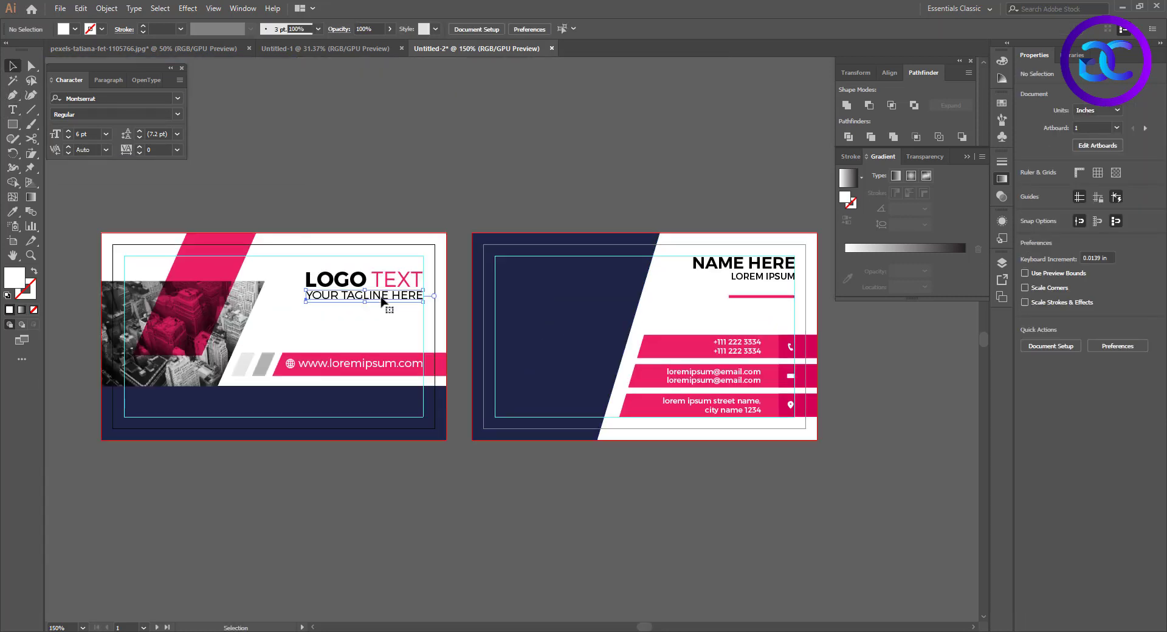
pyautogui.moveTo(405, 284); pyautogui.dragTo(594, 333)
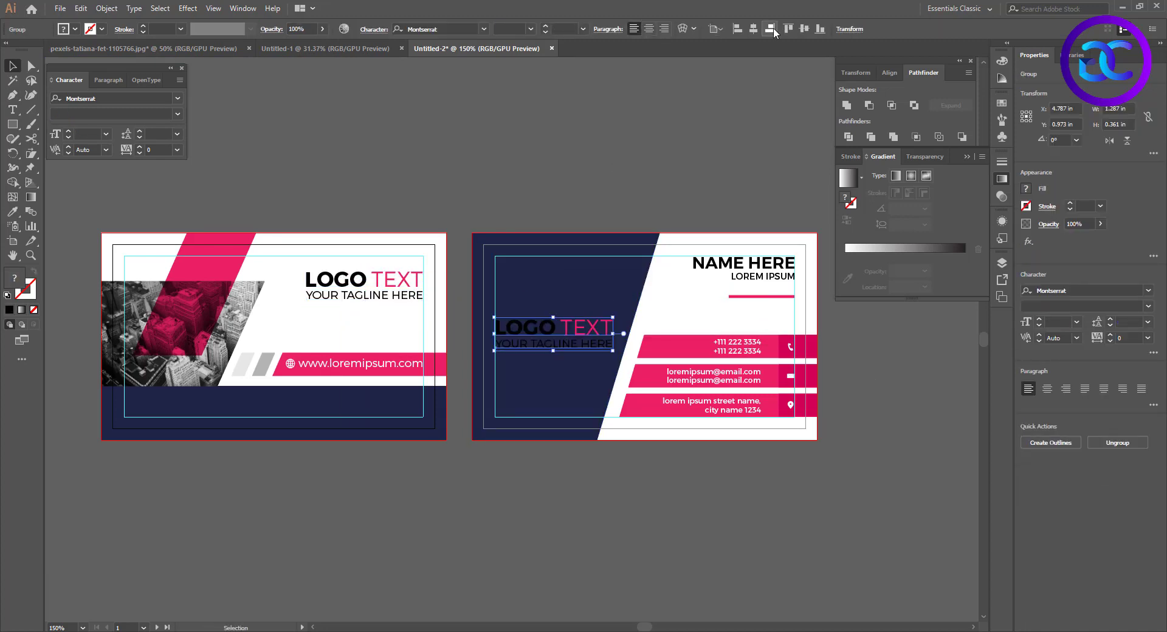
pyautogui.click(774, 32)
# Ungroup the copied logo on the navy panel and fill the tagline text YOUR TAGLINE HERE with white
pyautogui.hotkey('ctrl', '=')
pyautogui.rightClick(595, 321)
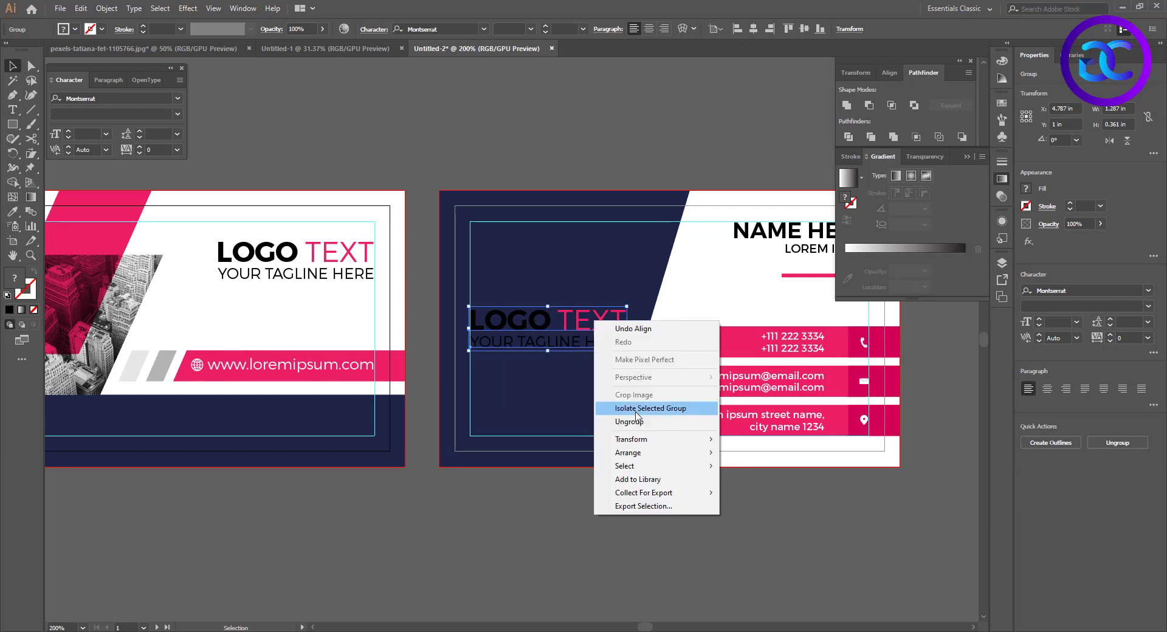
pyautogui.click(634, 421)
pyautogui.click(578, 375)
pyautogui.click(565, 343)
pyautogui.click(75, 30)
pyautogui.click(25, 50)
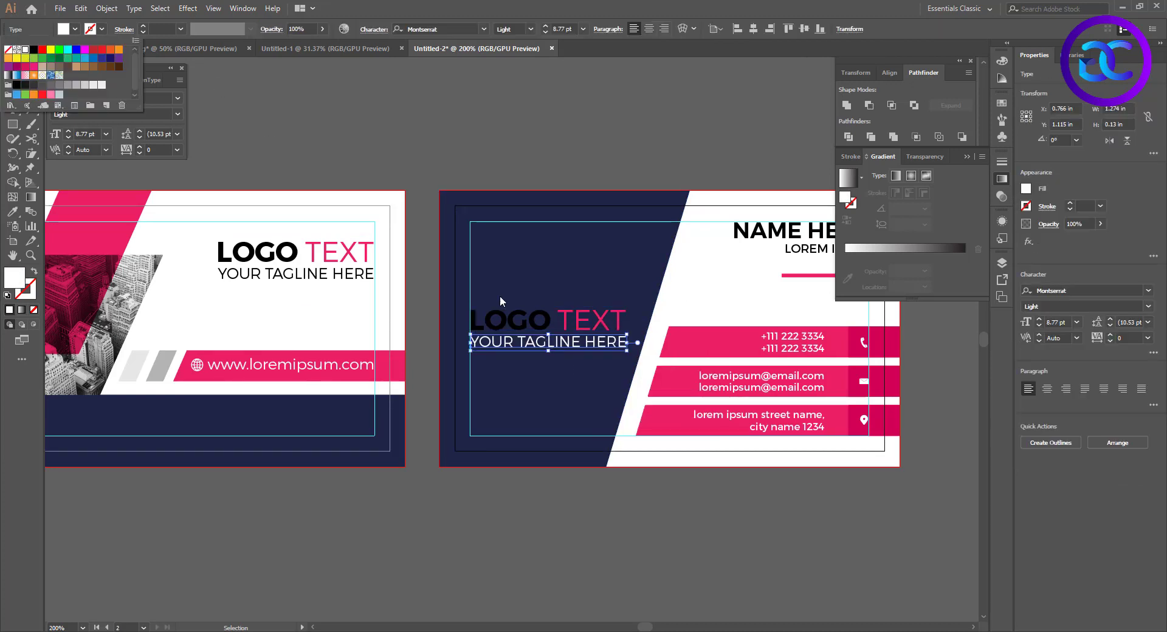
# Fill only the word LOGO in the copied logo text on the navy panel with white, keeping TEXT pink
pyautogui.click(537, 339)
pyautogui.press('t')
pyautogui.moveTo(557, 322); pyautogui.dragTo(472, 322)
pyautogui.click(75, 30)
pyautogui.click(25, 50)
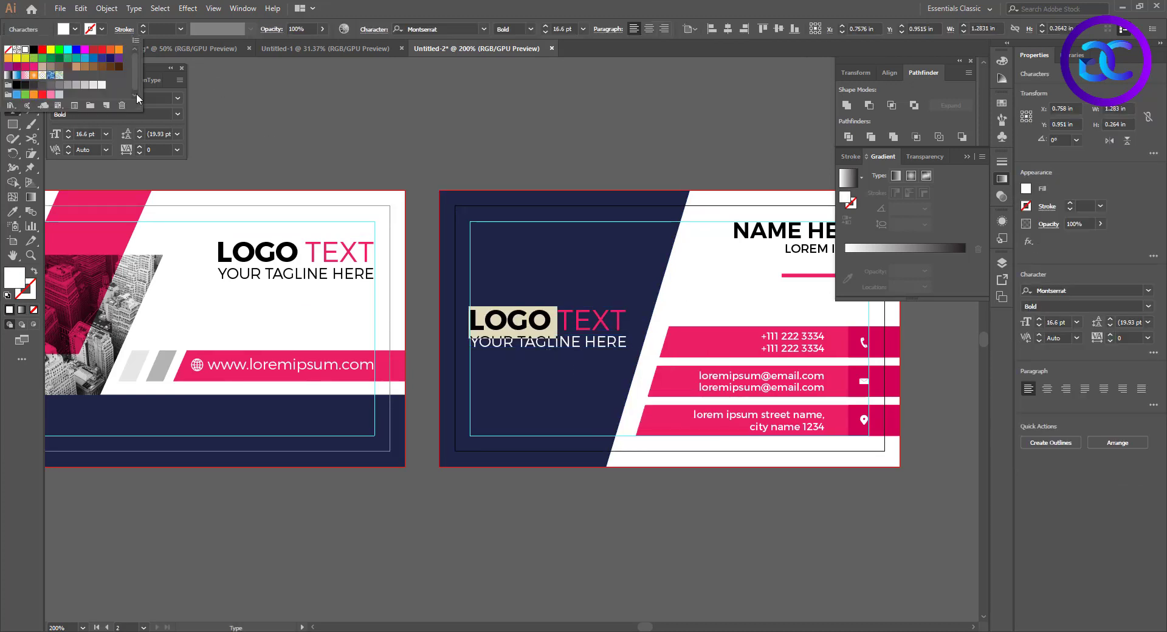
pyautogui.click(11, 123)
pyautogui.click(13, 65)
pyautogui.click(538, 172)
pyautogui.scroll(-1, 573, 188)
pyautogui.moveTo(654, 420); pyautogui.dragTo(650, 437)
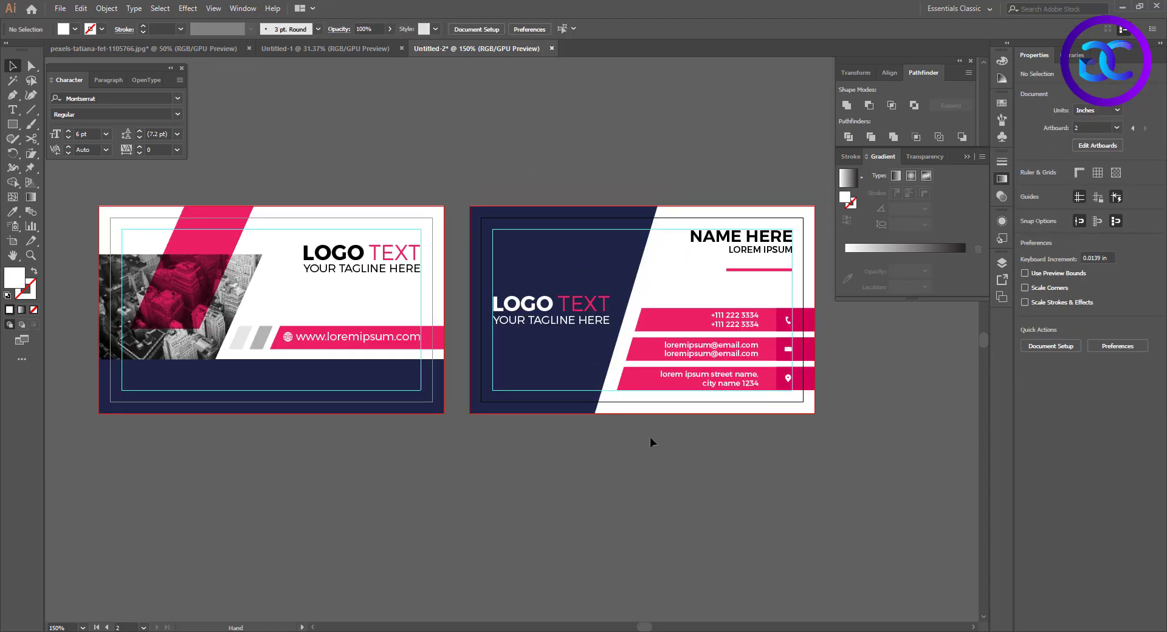